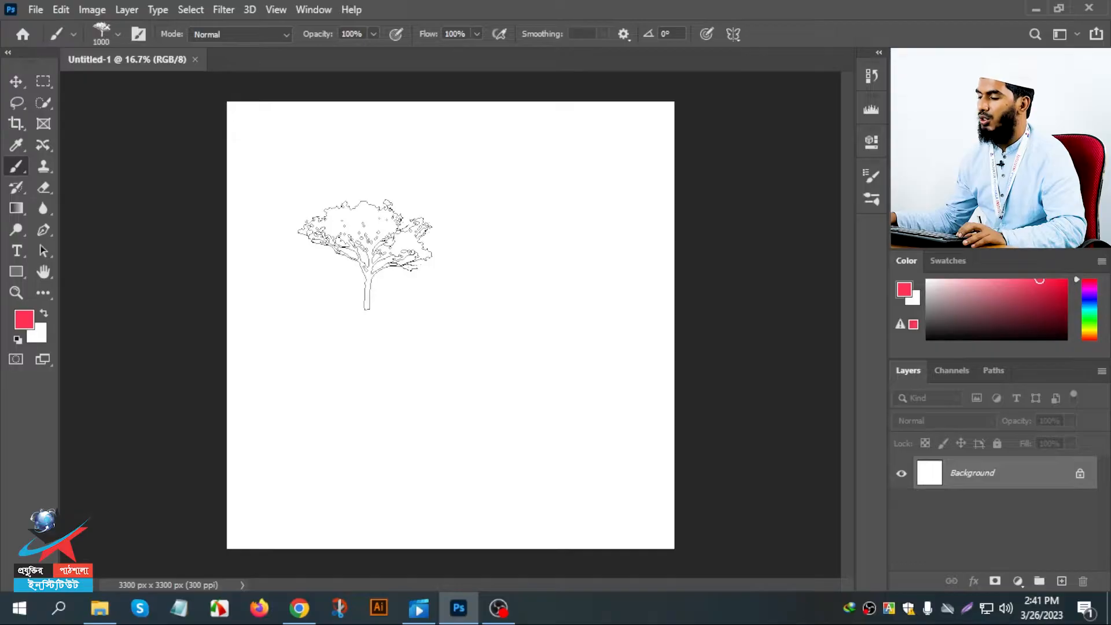
{"action": "key", "text": "Caps_Lock"}
{"action": "key", "text": "Caps_Lock"}
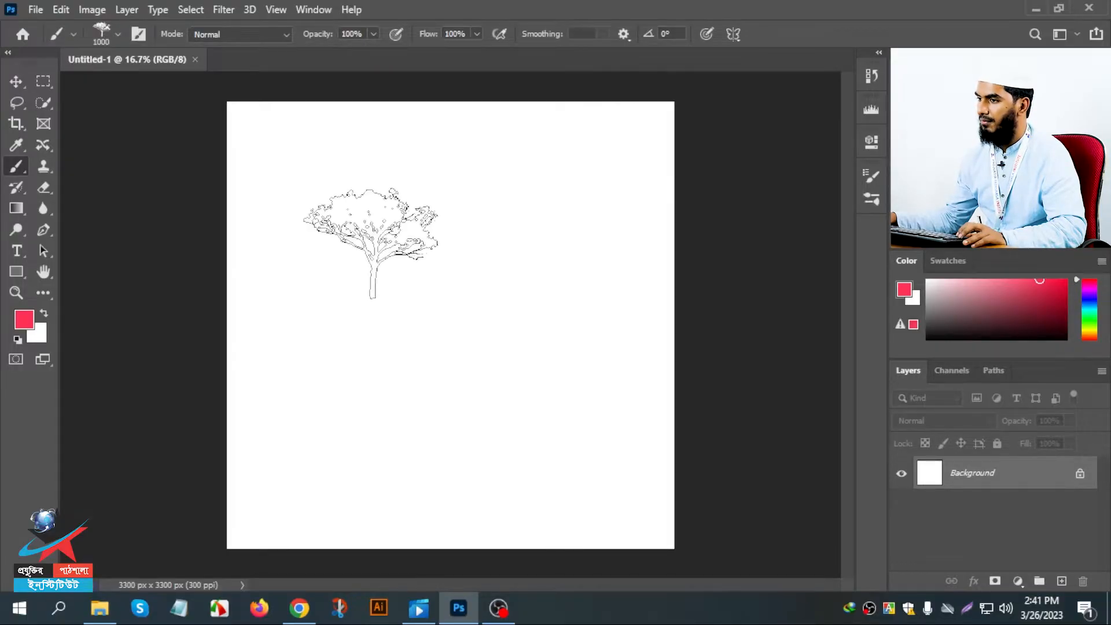
{"action": "left_click", "coordinate": [44, 167]}
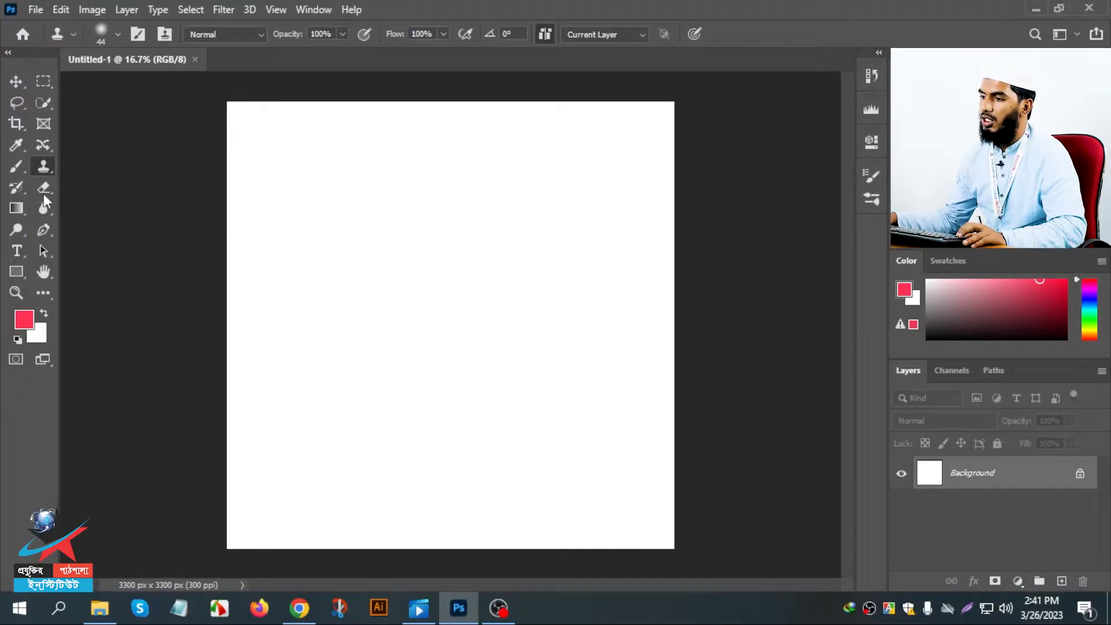
- Activate the Pen tool and set its tool mode to Shape
{"action": "left_click", "coordinate": [45, 231]}
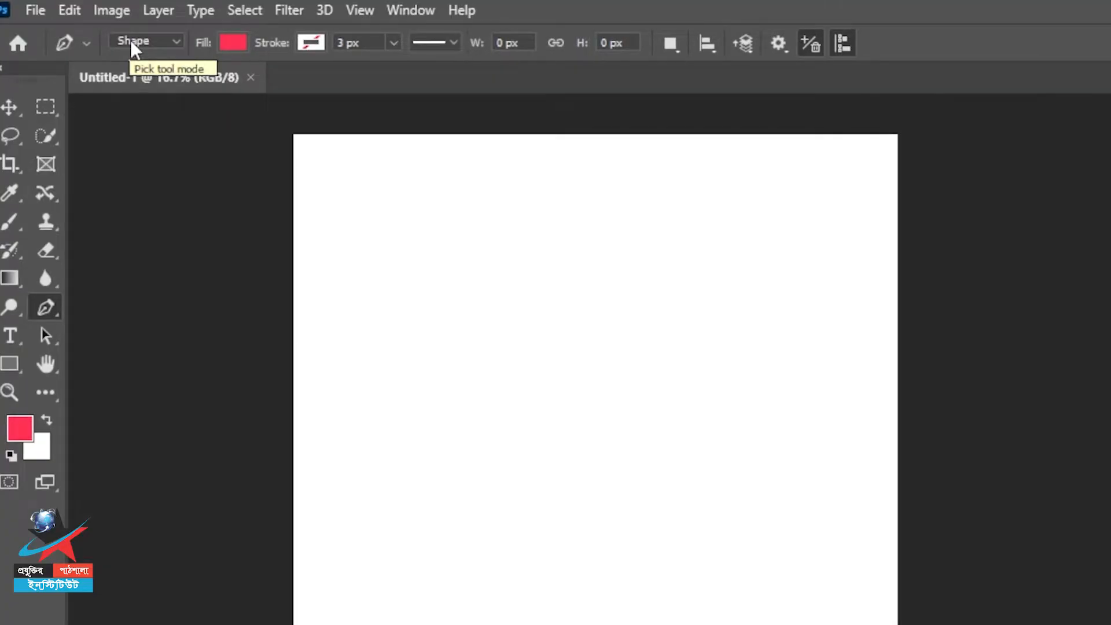
{"action": "left_click", "coordinate": [127, 46]}
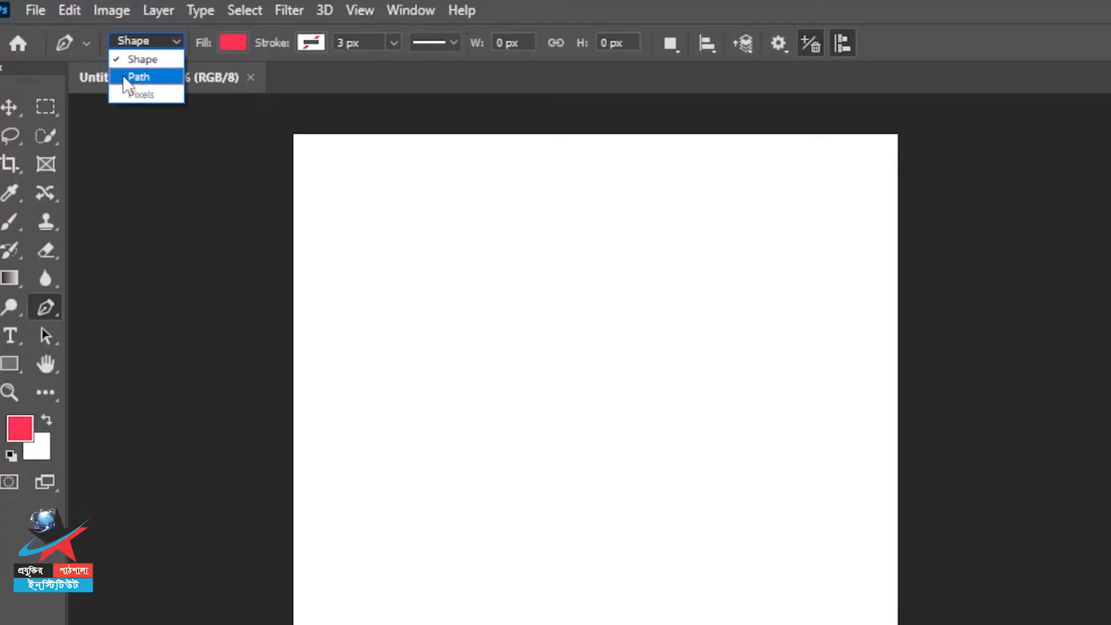
{"action": "left_click", "coordinate": [124, 62]}
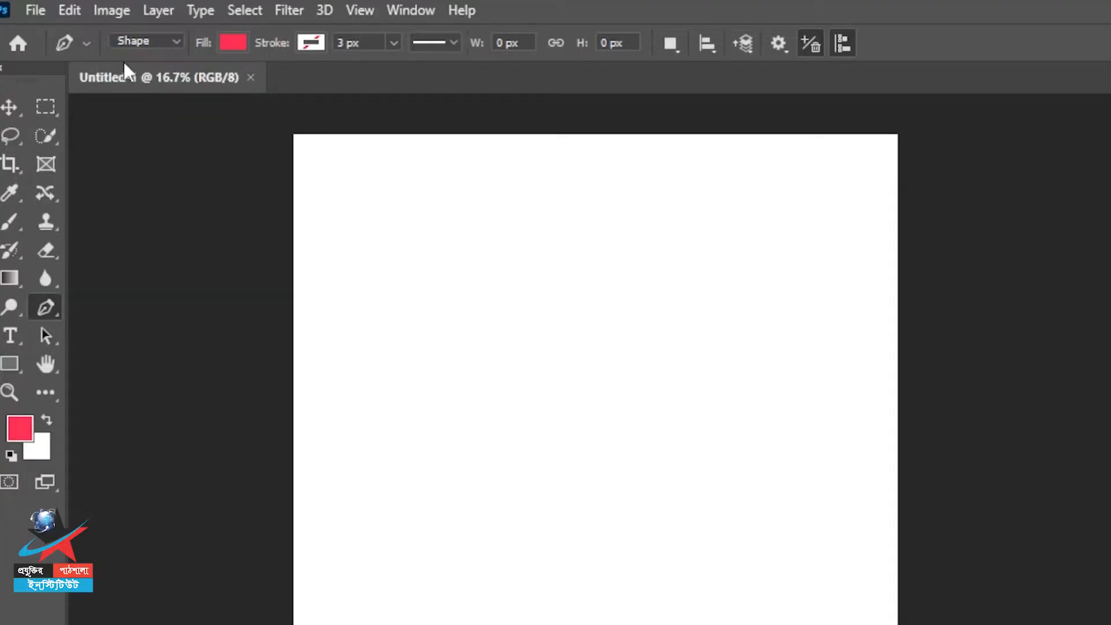
- Look through the Pen tool's fill and stroke colour options without changing them
{"action": "left_click", "coordinate": [221, 44]}
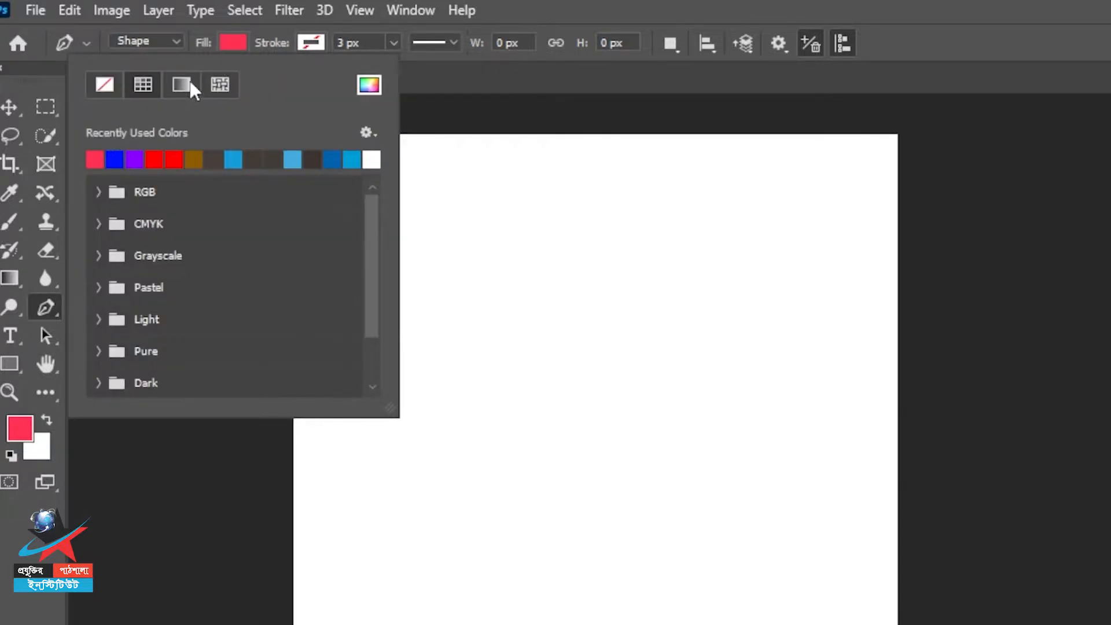
{"action": "left_click", "coordinate": [236, 45]}
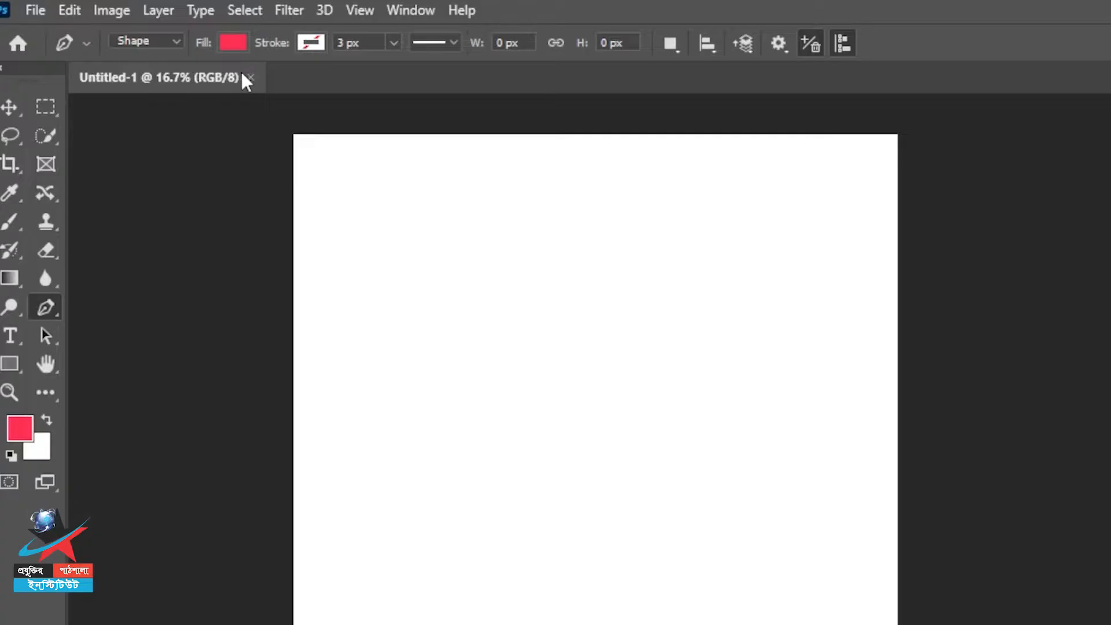
{"action": "left_click", "coordinate": [311, 42]}
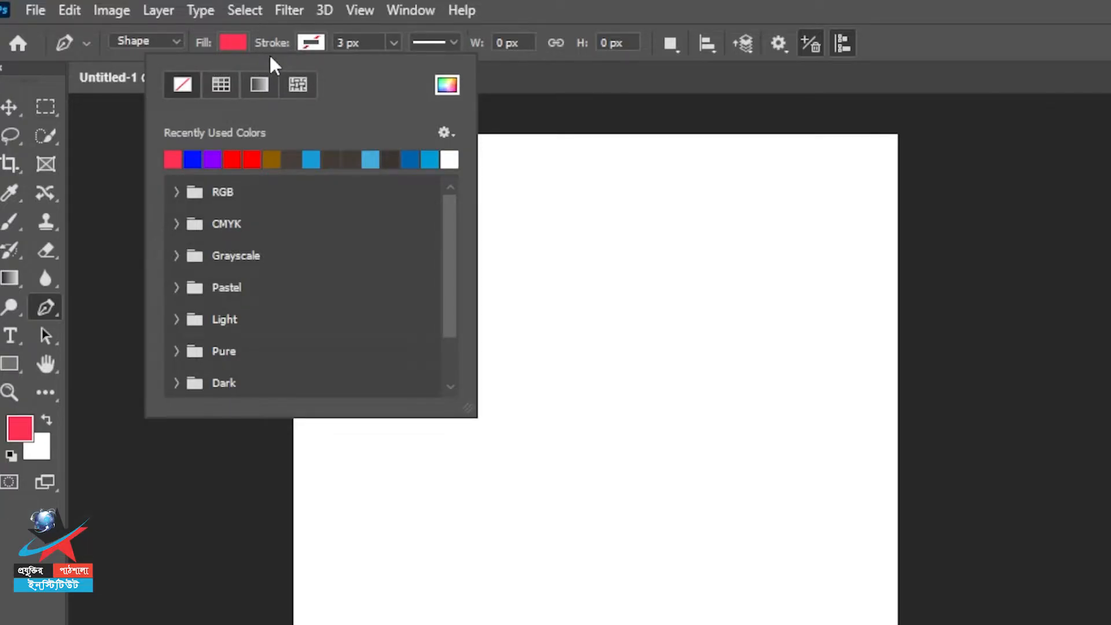
{"action": "left_click", "coordinate": [228, 46]}
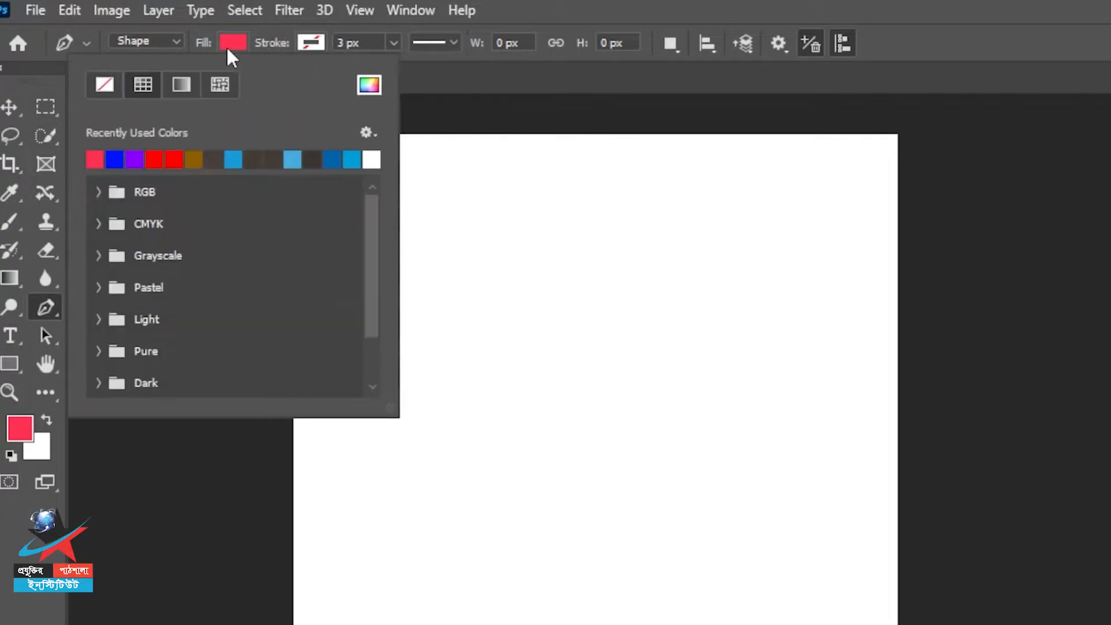
{"action": "left_click", "coordinate": [229, 44]}
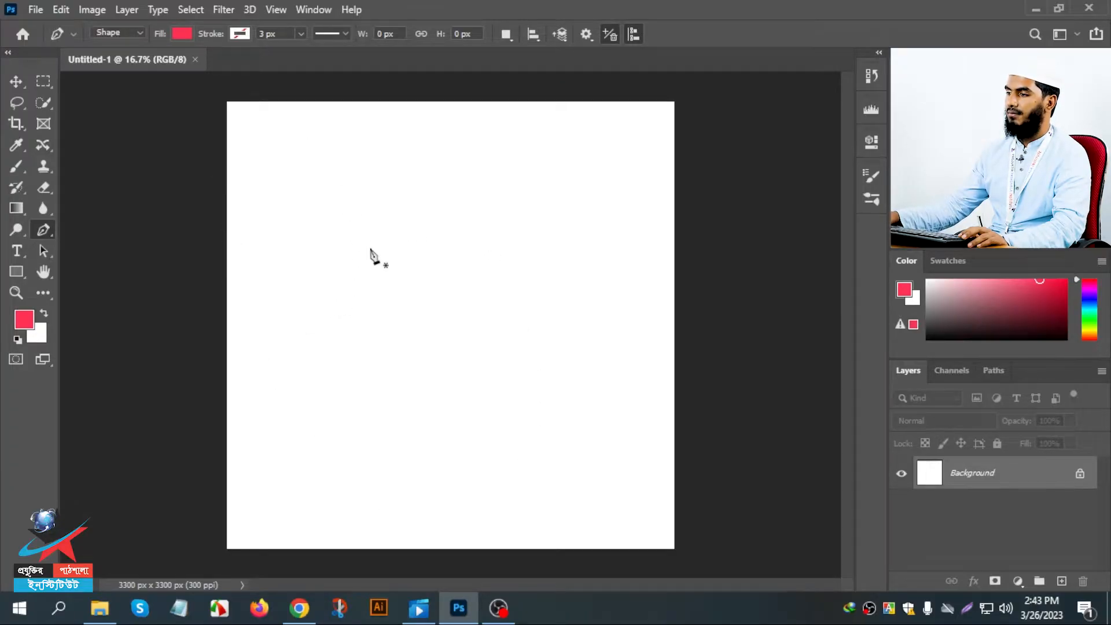
- Draw a closed rectangle of about 1313 × 896 px with the Pen tool and delete it
{"action": "scroll", "coordinate": [304, 230], "scroll_direction": "up", "scroll_amount": 1}
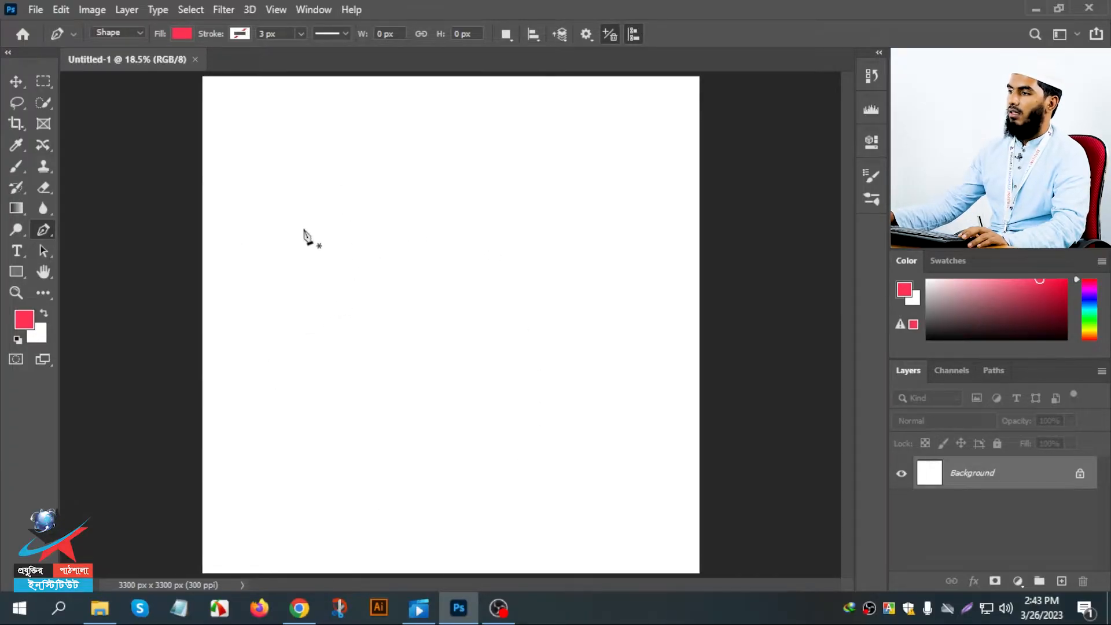
{"action": "left_click", "coordinate": [282, 184]}
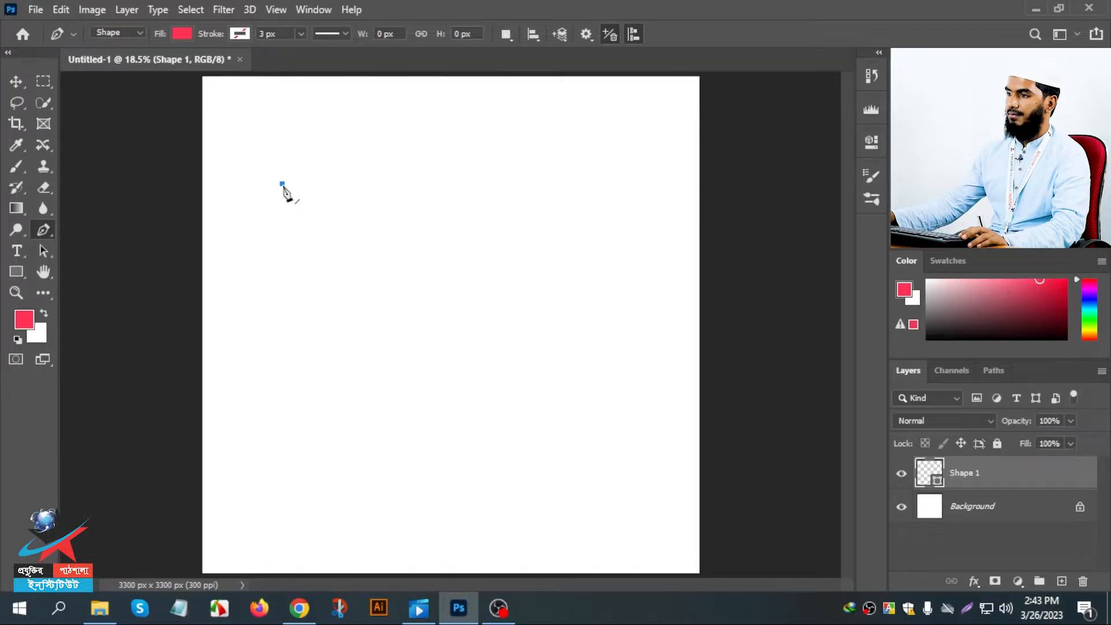
{"action": "left_click", "coordinate": [480, 183]}
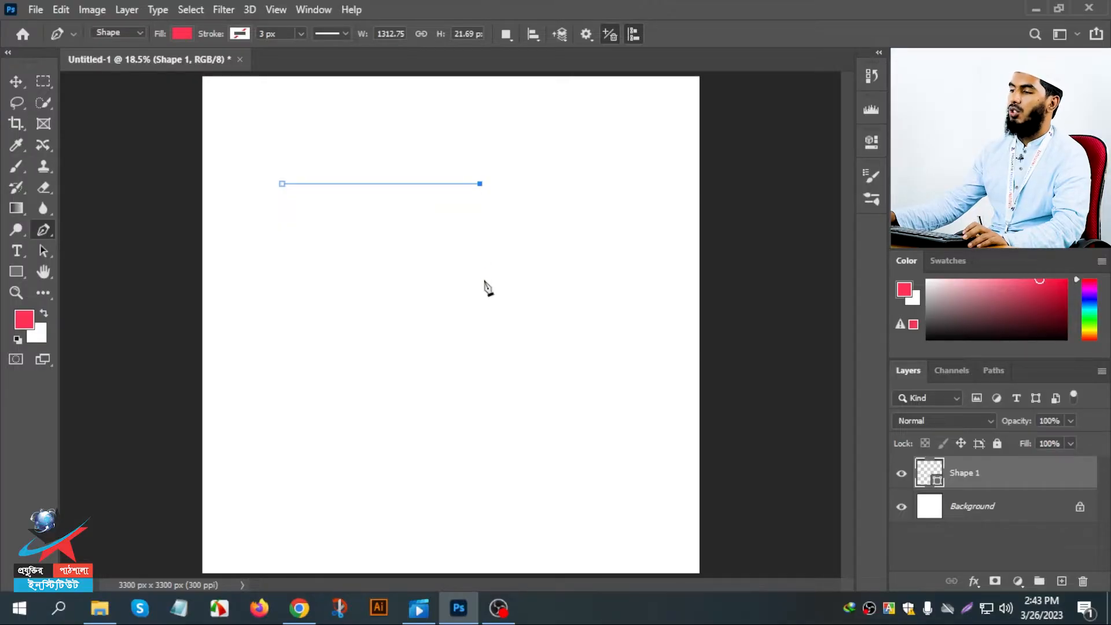
{"action": "left_click", "coordinate": [479, 317]}
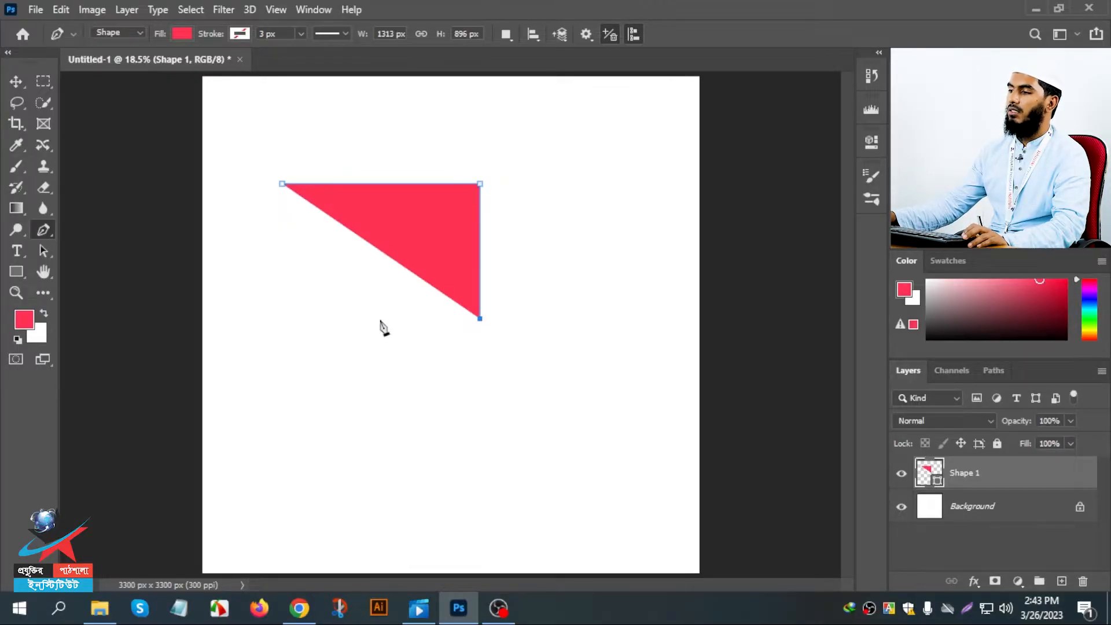
{"action": "left_click", "coordinate": [284, 318]}
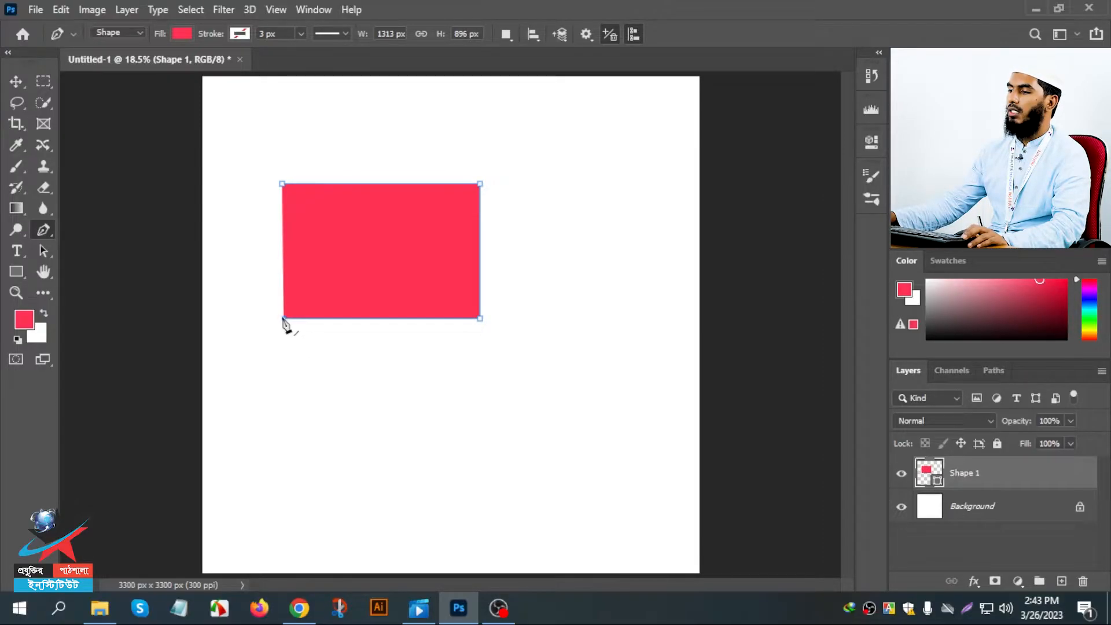
{"action": "left_click", "coordinate": [283, 185]}
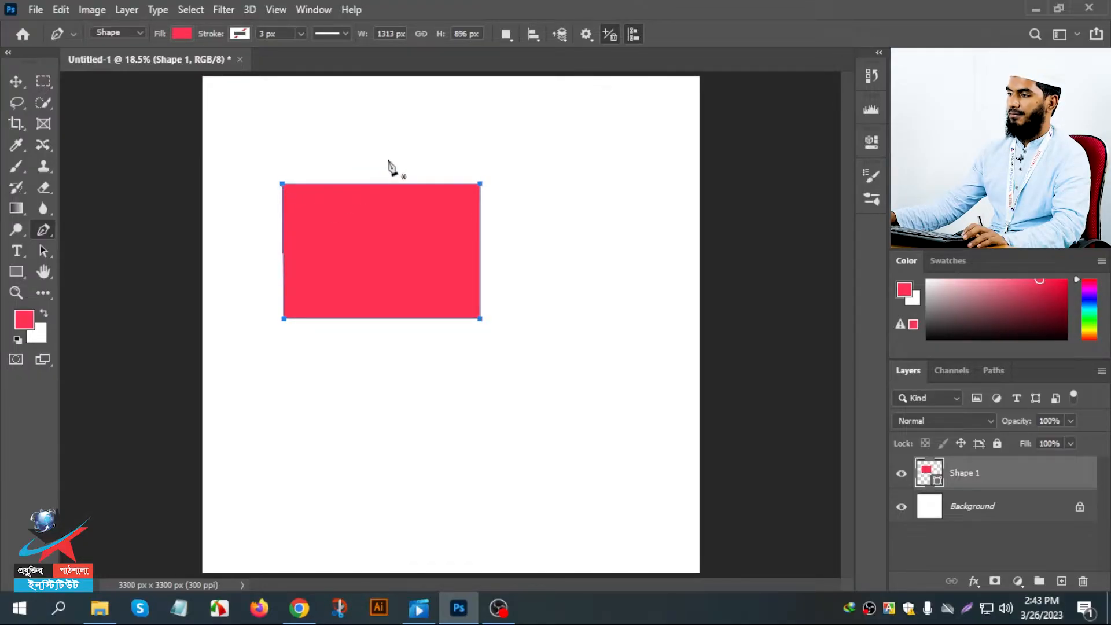
{"action": "key", "text": "Delete"}
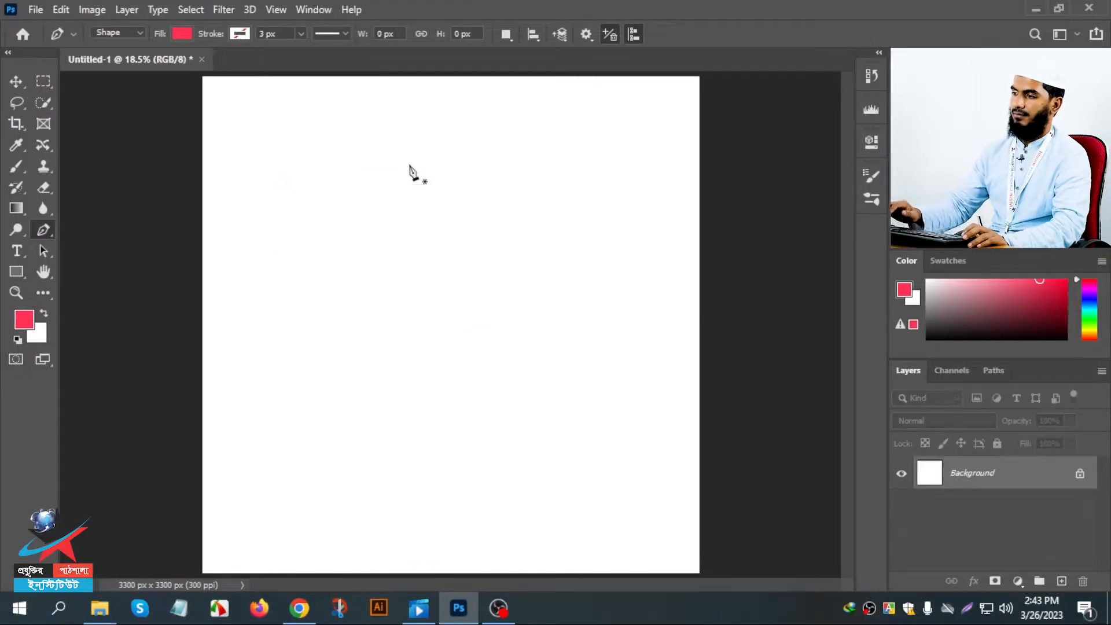
- Draw a closed four-sided Pen shape of about 870 × 669 px near the canvas's upper middle and delete it
{"action": "left_click", "coordinate": [339, 195]}
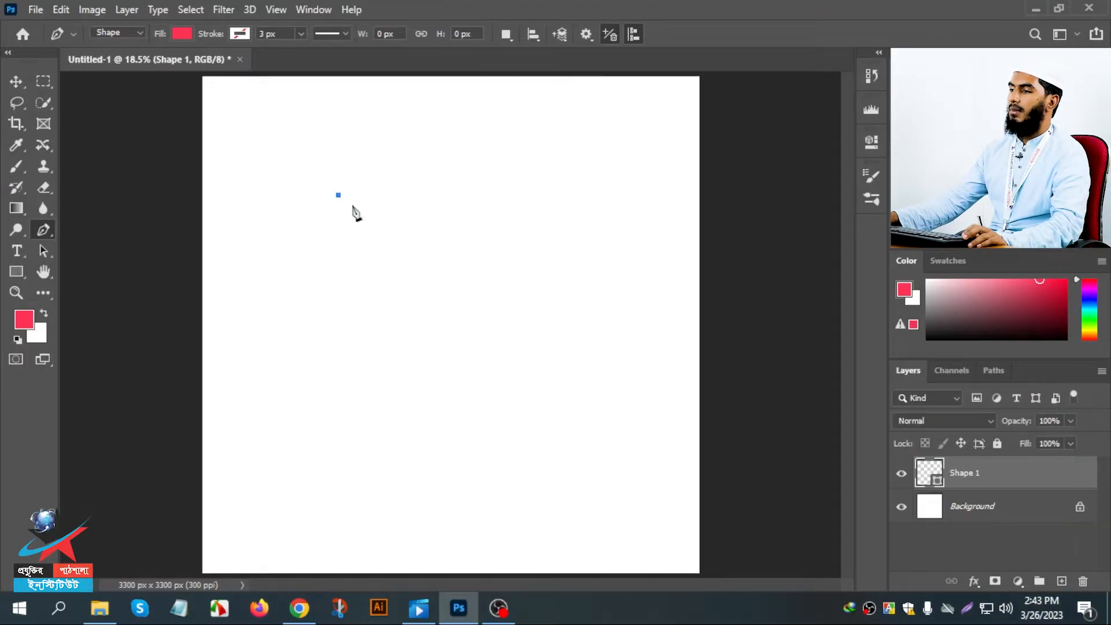
{"action": "left_click", "coordinate": [469, 195]}
{"action": "left_click", "coordinate": [469, 296]}
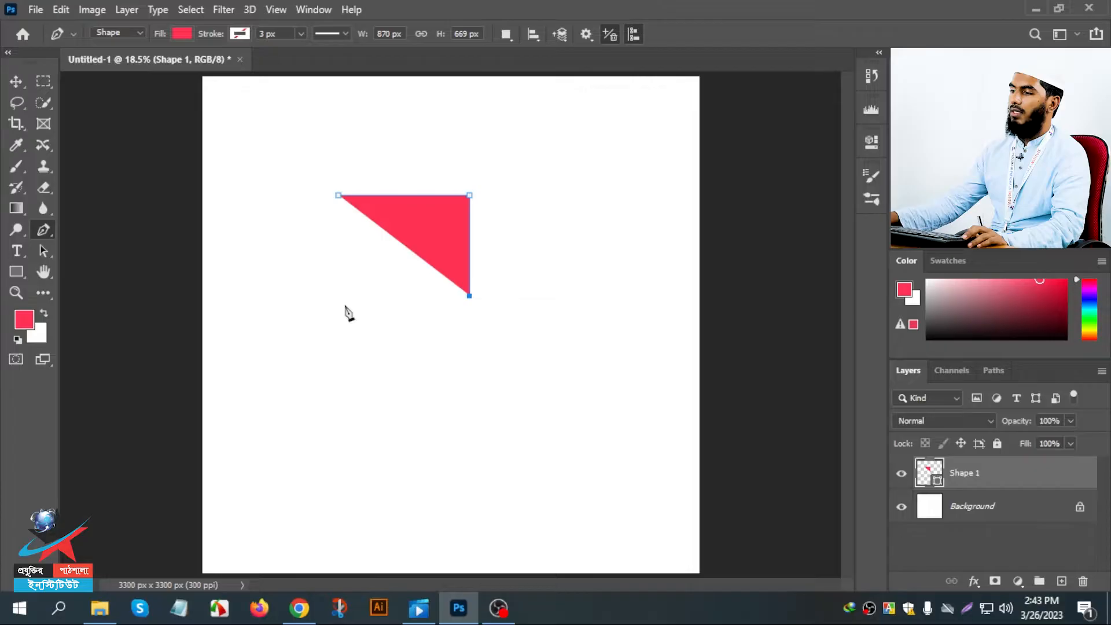
{"action": "left_click", "coordinate": [345, 296]}
{"action": "left_click", "coordinate": [339, 195]}
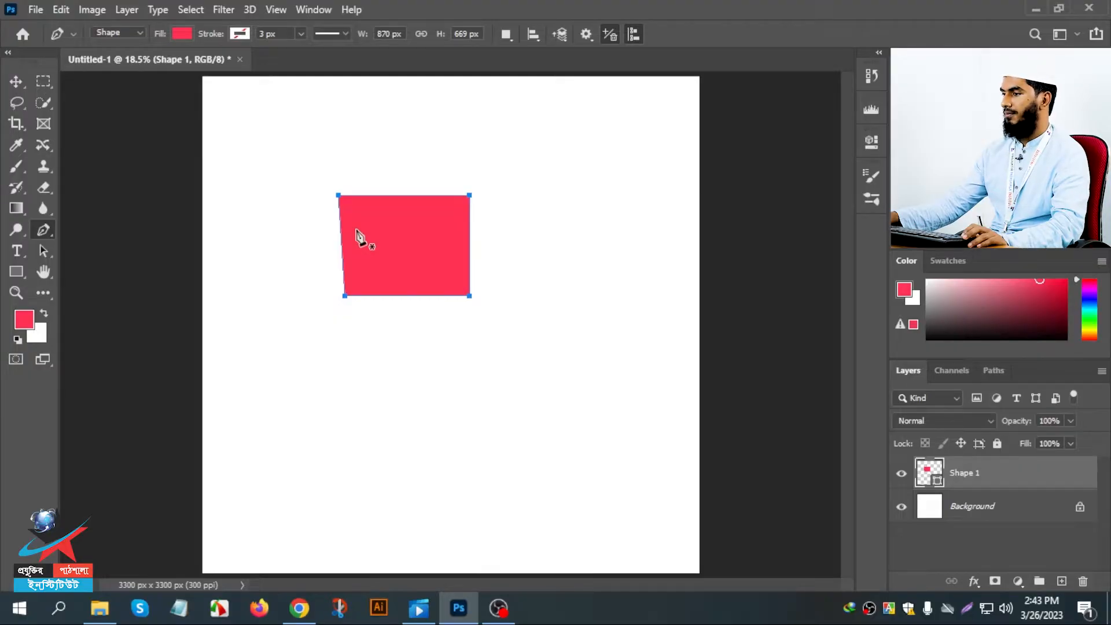
{"action": "key", "text": "Delete"}
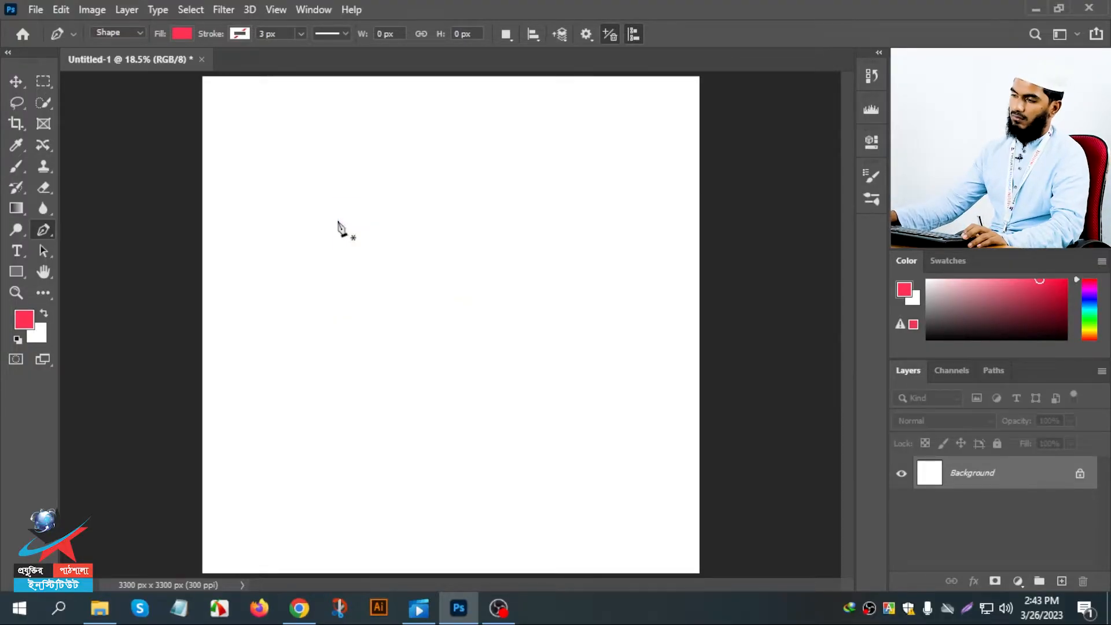
- Draw a horizontal path segment about 1420 px long and enable Rubber Band in the pen's path options
{"action": "left_click", "coordinate": [282, 220]}
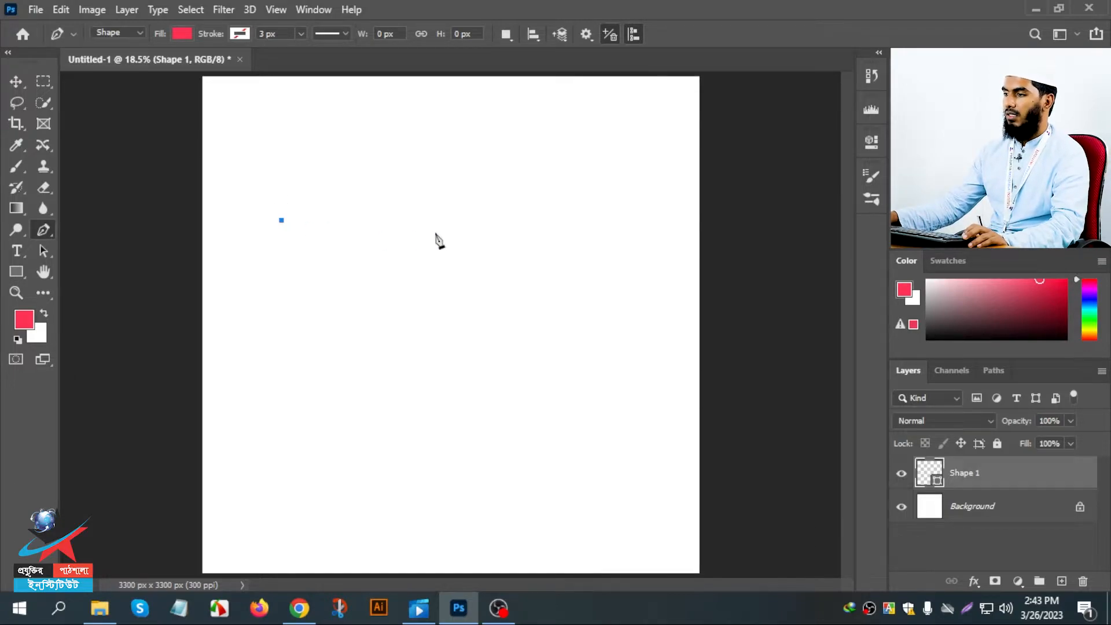
{"action": "left_click", "coordinate": [496, 221]}
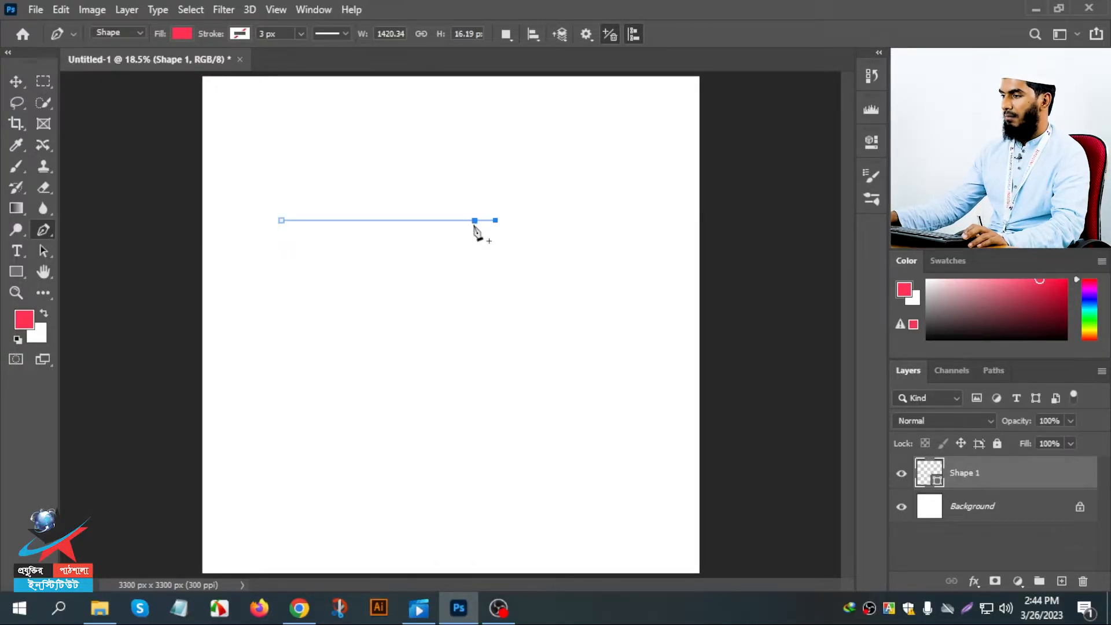
{"action": "left_click", "coordinate": [394, 220]}
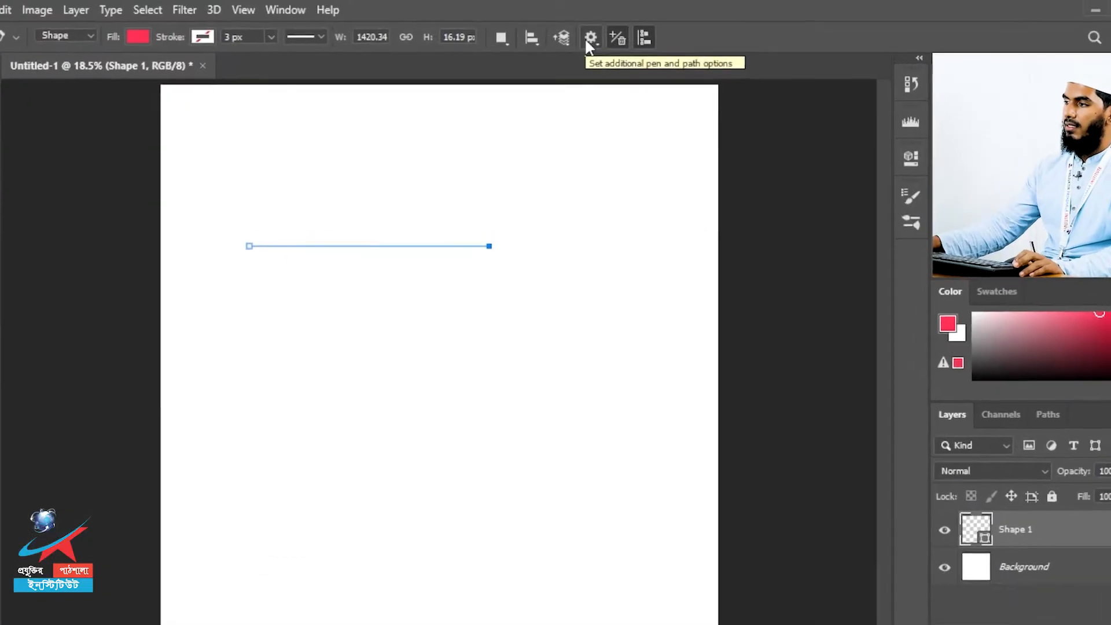
{"action": "left_click", "coordinate": [596, 45]}
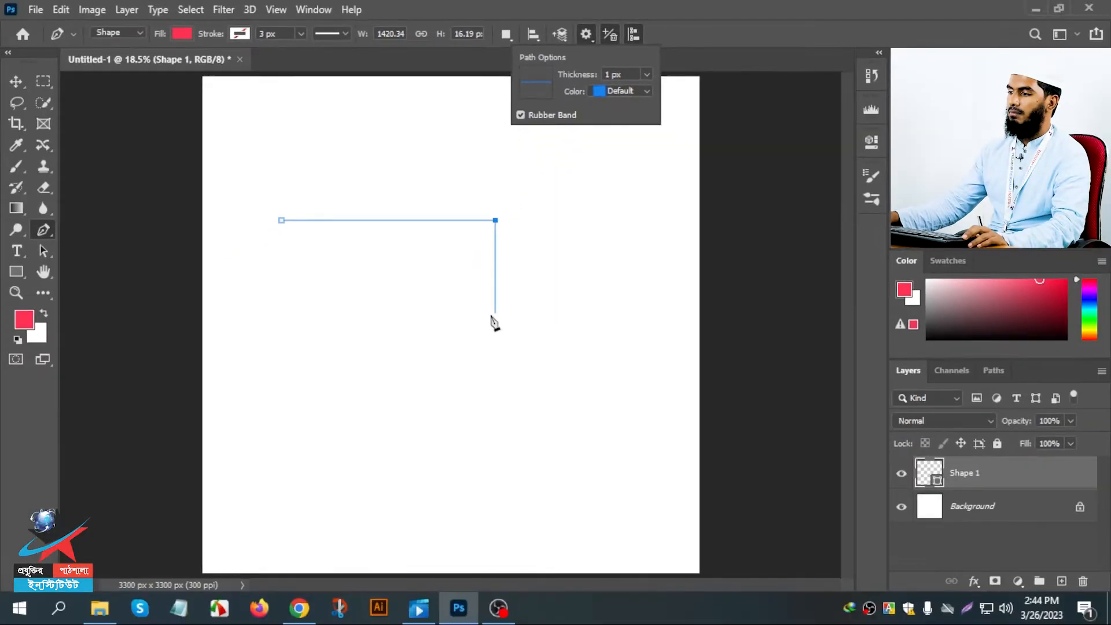
- Complete the open path as a closed rectangle of about 1420 × 659 px and remove the shape
{"action": "left_click", "coordinate": [482, 398]}
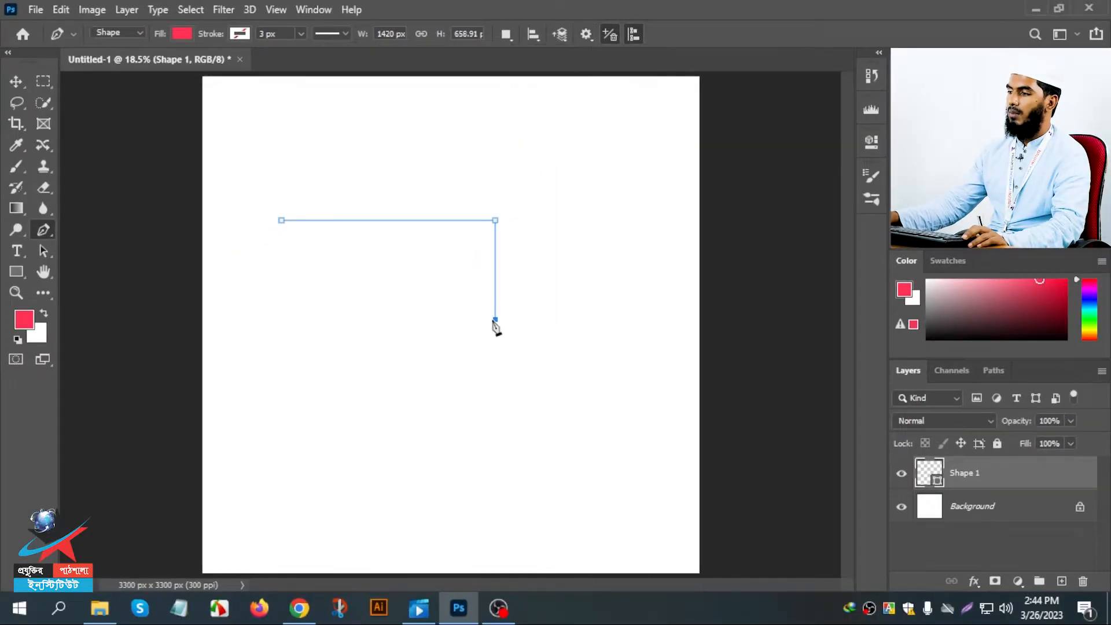
{"action": "left_click", "coordinate": [283, 318]}
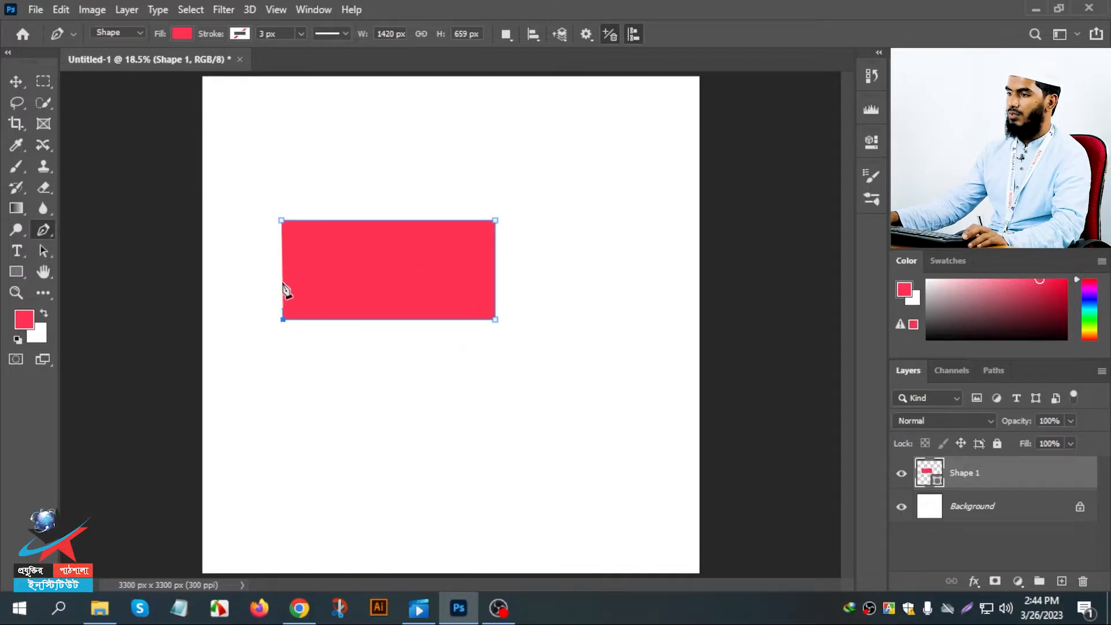
{"action": "left_click", "coordinate": [282, 222]}
{"action": "left_click", "coordinate": [422, 222]}
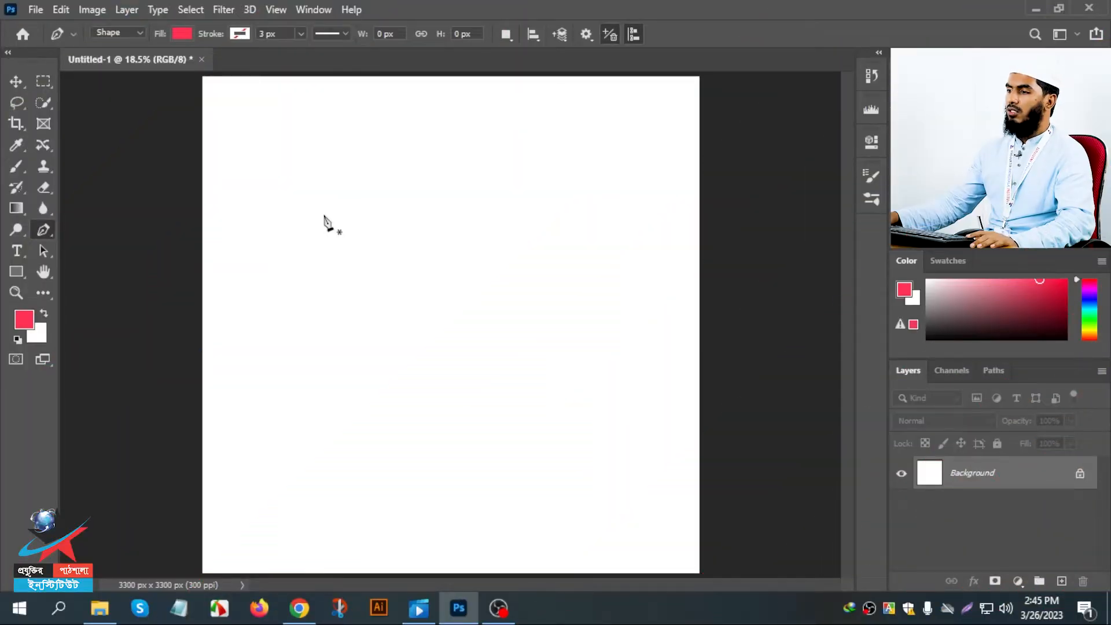
- Start a new shape path in the canvas's upper-left area, try a curved second anchor about 891 px wide, and undo that anchor
{"action": "left_click", "coordinate": [318, 201]}
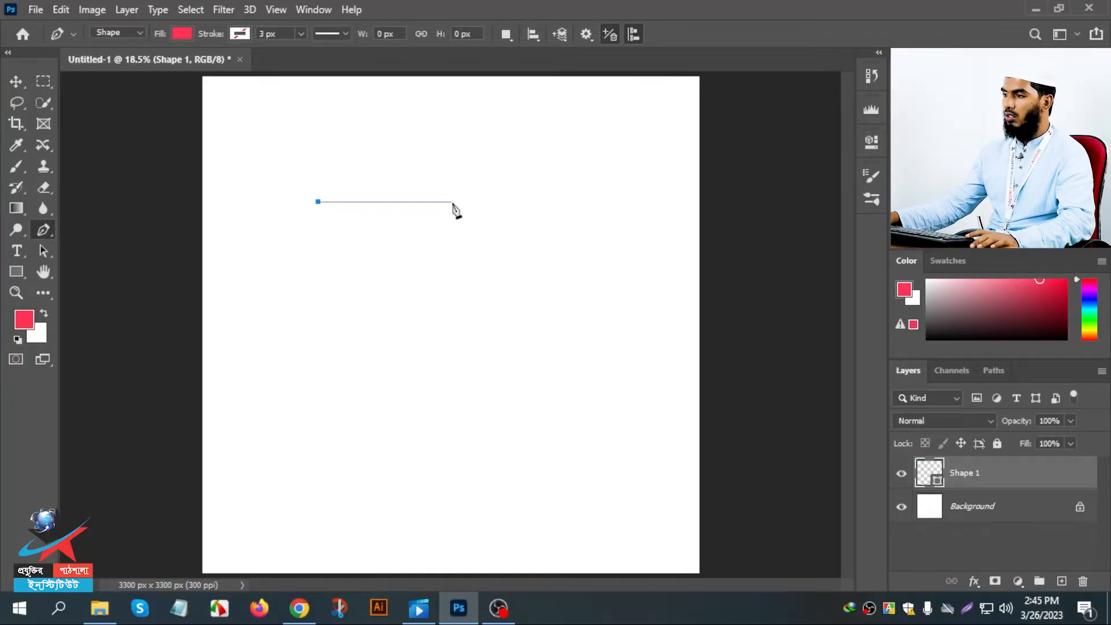
{"action": "left_click_drag", "start_coordinate": [452, 202], "coordinate": [474, 233]}
{"action": "key", "text": "ctrl+z"}
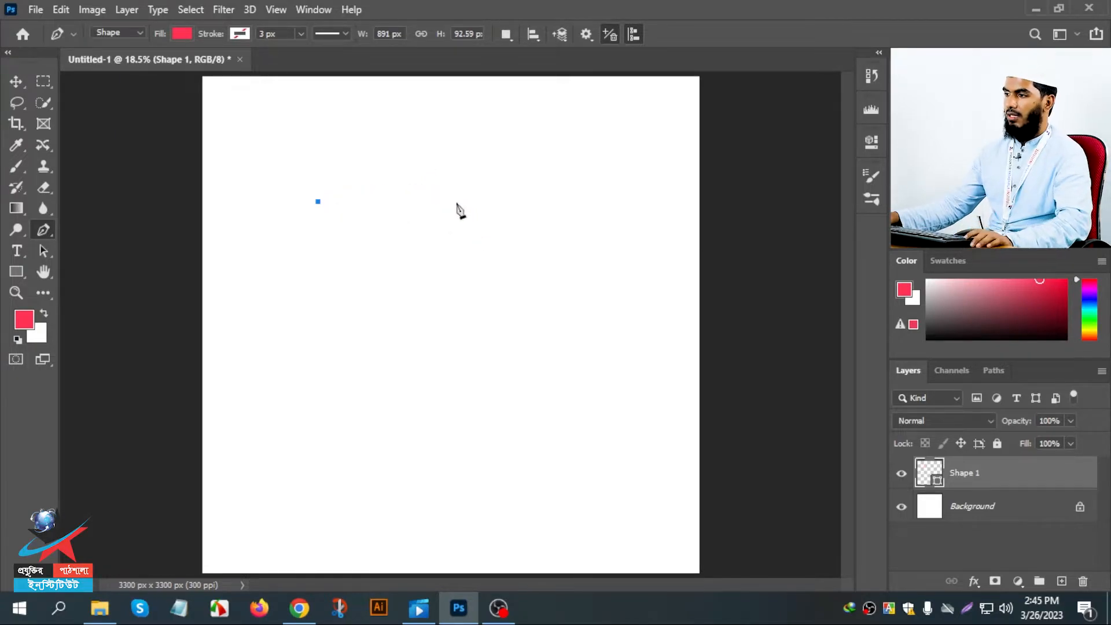
- Try a downward-bulging curved segment about 918 px wide with long direction handles, and undo it
{"action": "left_click", "coordinate": [457, 202]}
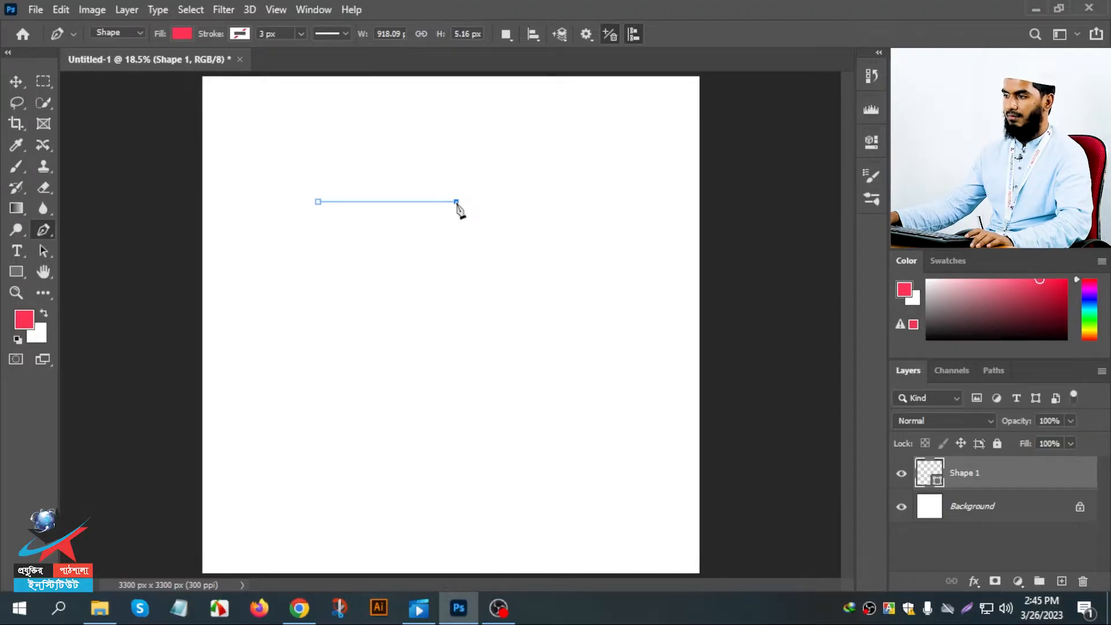
{"action": "left_click_drag", "start_coordinate": [458, 206], "coordinate": [554, 86]}
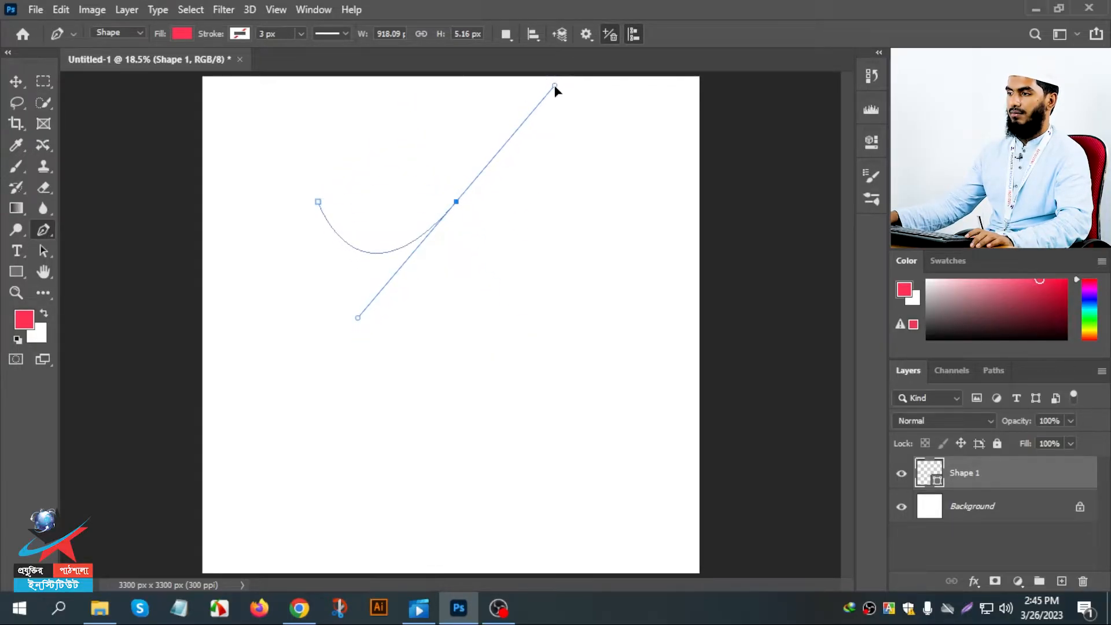
{"action": "left_click_drag", "start_coordinate": [554, 88], "coordinate": [556, 89]}
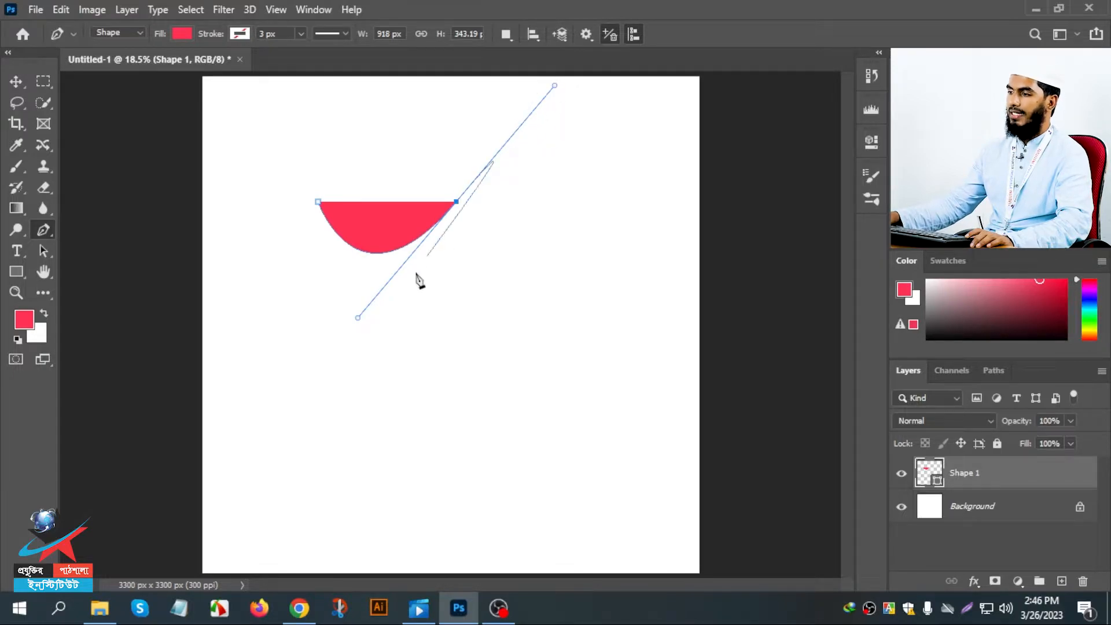
{"action": "key", "text": "ctrl+z"}
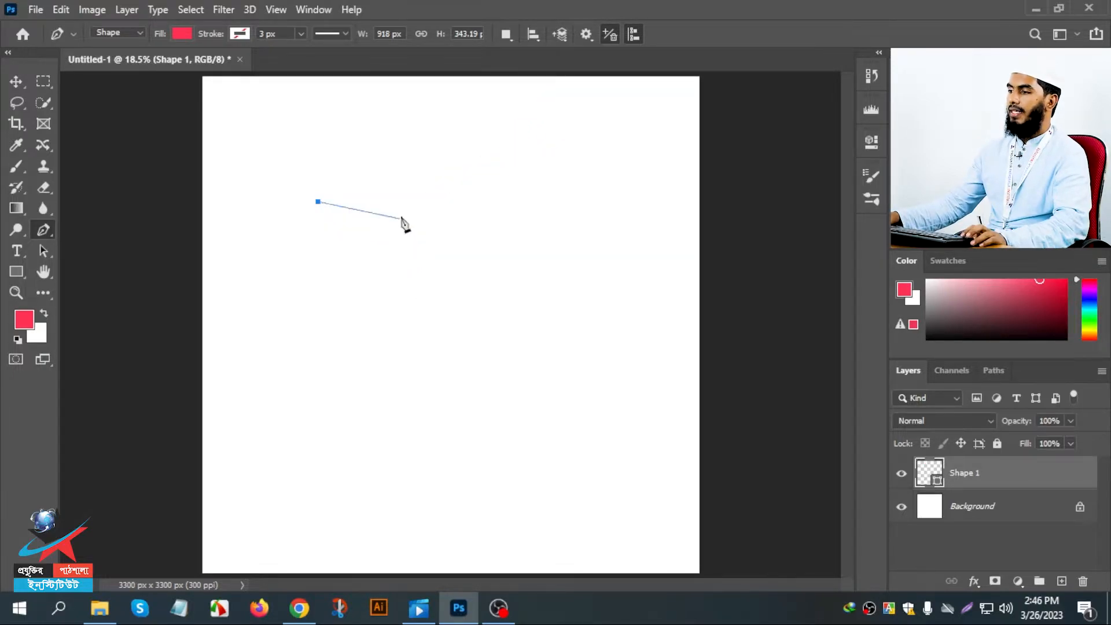
- Try a downward-bulging second anchor about 767 px wide with long diagonal direction handles, and undo it
{"action": "left_click", "coordinate": [434, 202]}
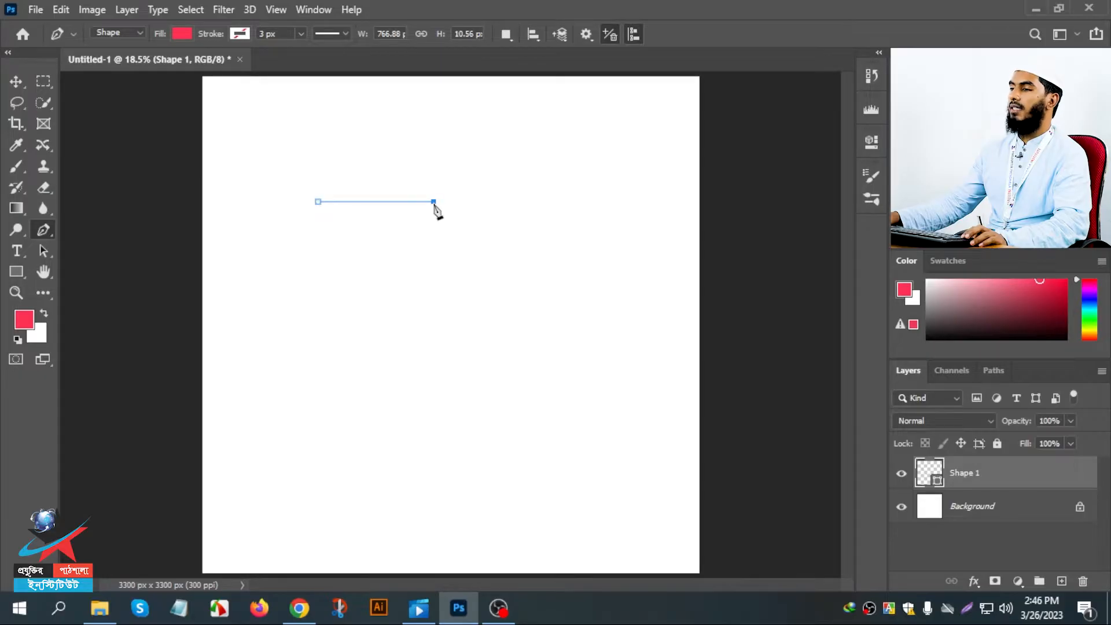
{"action": "left_click_drag", "start_coordinate": [435, 205], "coordinate": [512, 108]}
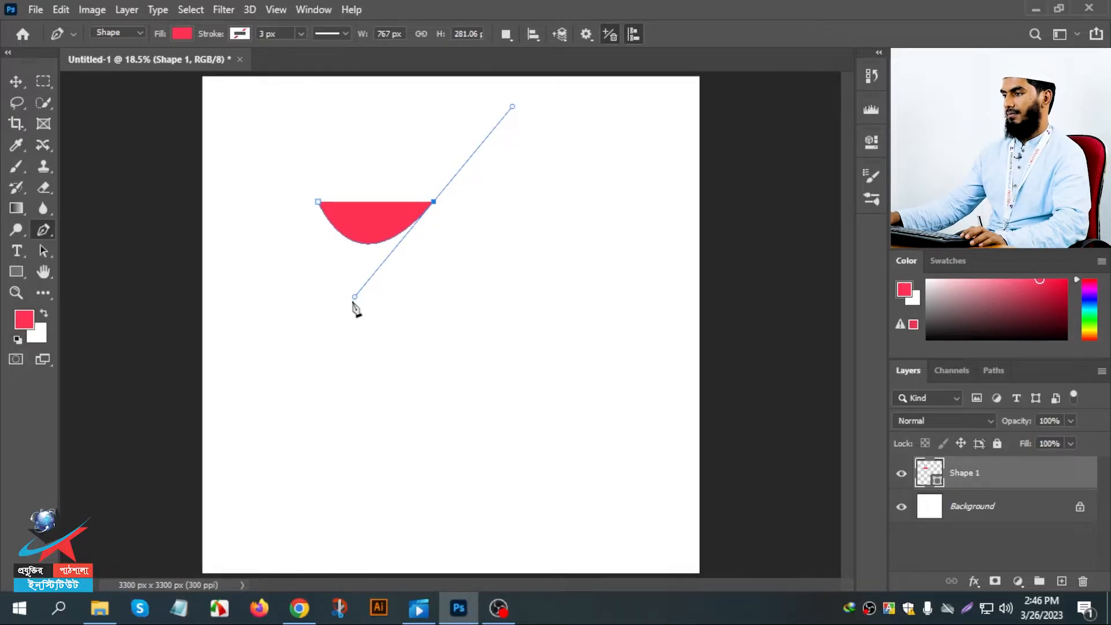
{"action": "key", "text": "ctrl+z"}
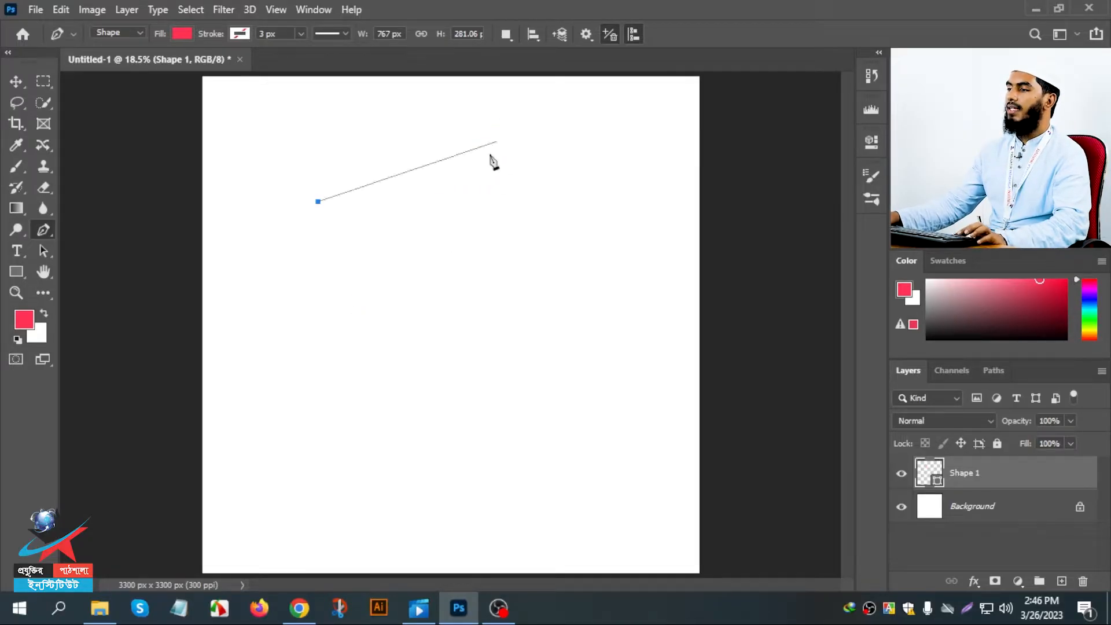
- Draw a closed freeform shape of curved segments, about 1912 × 1523 px, and delete it
{"action": "left_click_drag", "start_coordinate": [451, 201], "coordinate": [529, 61]}
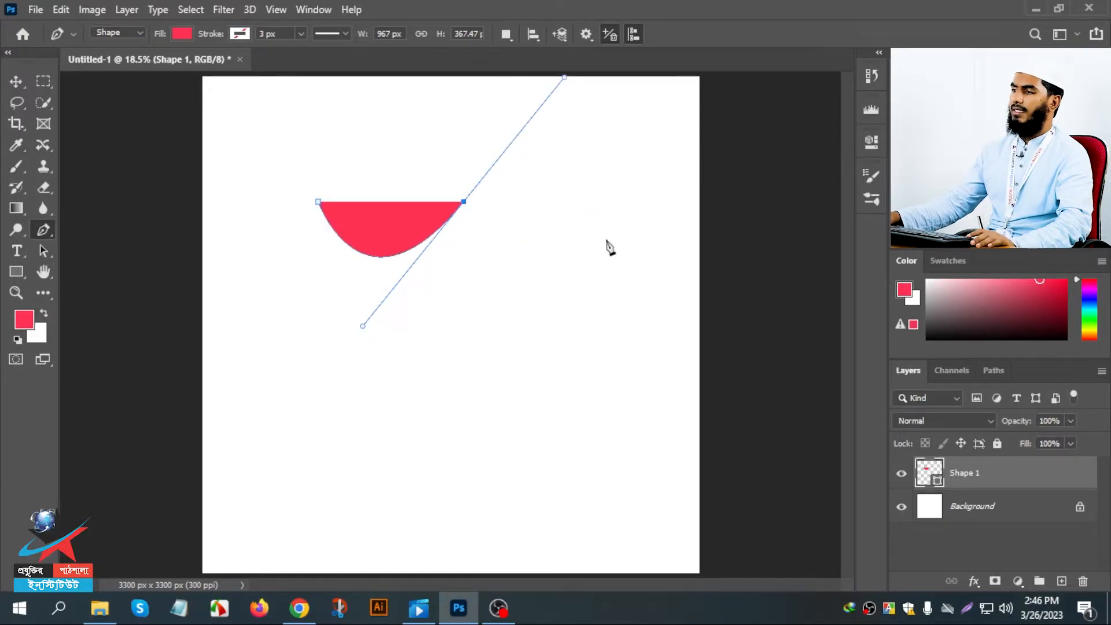
{"action": "left_click", "coordinate": [605, 239]}
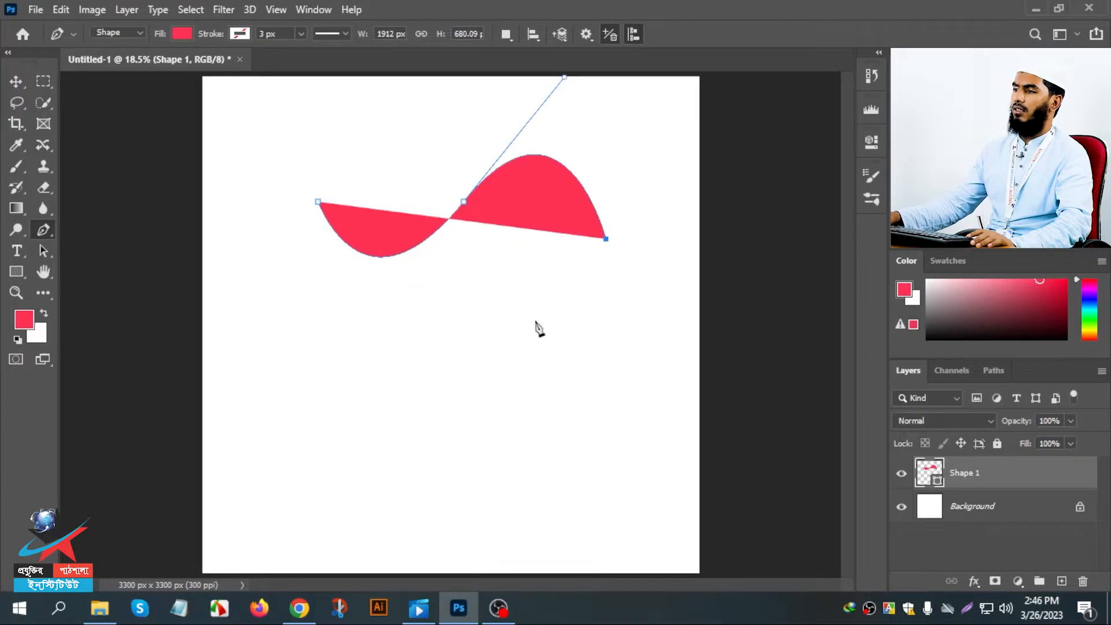
{"action": "left_click_drag", "start_coordinate": [528, 326], "coordinate": [446, 377]}
{"action": "left_click_drag", "start_coordinate": [407, 376], "coordinate": [368, 378]}
{"action": "left_click_drag", "start_coordinate": [332, 367], "coordinate": [328, 343]}
{"action": "left_click", "coordinate": [323, 224]}
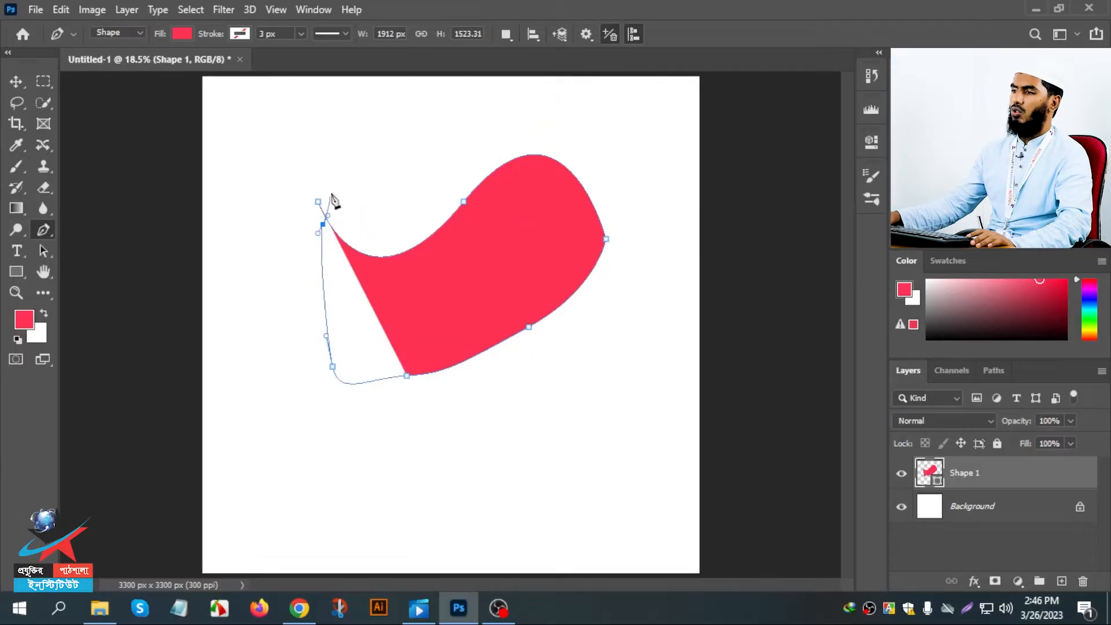
{"action": "left_click", "coordinate": [318, 201]}
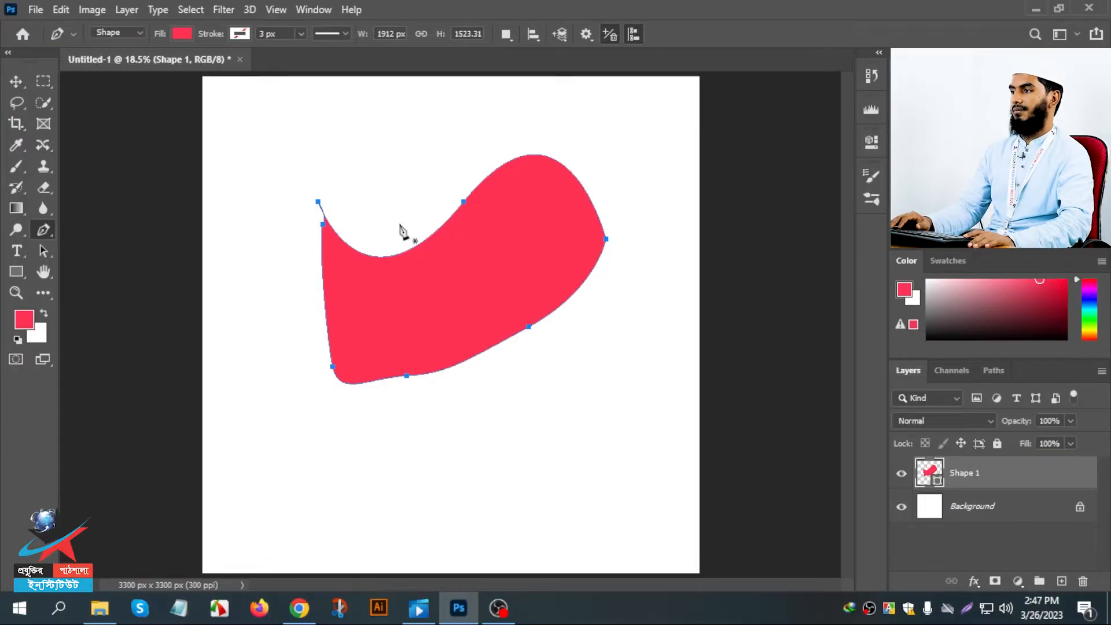
{"action": "key", "text": "Delete"}
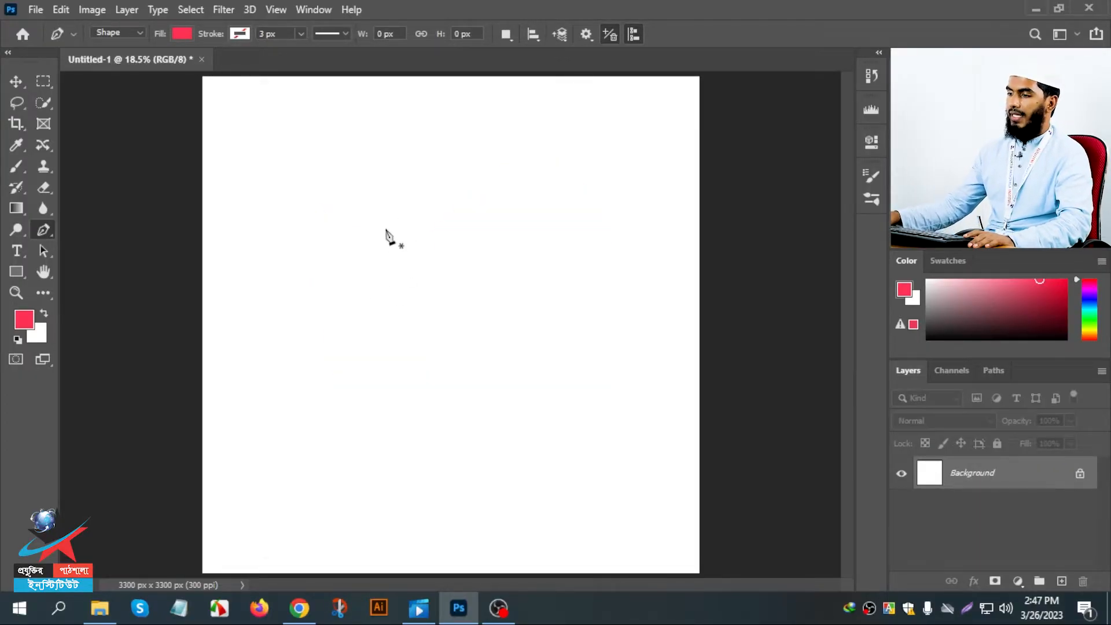
- Start a new shape path in the canvas's left half, try an upward-bulging curve about 934 px wide, and undo that curve
{"action": "left_click", "coordinate": [292, 278]}
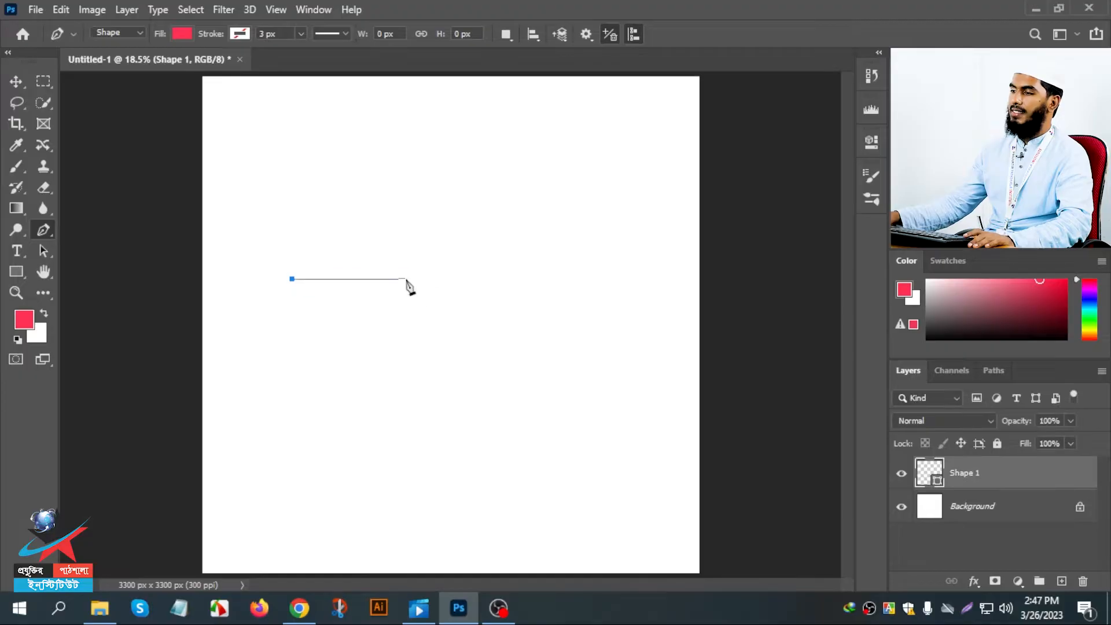
{"action": "left_click_drag", "start_coordinate": [432, 278], "coordinate": [461, 393]}
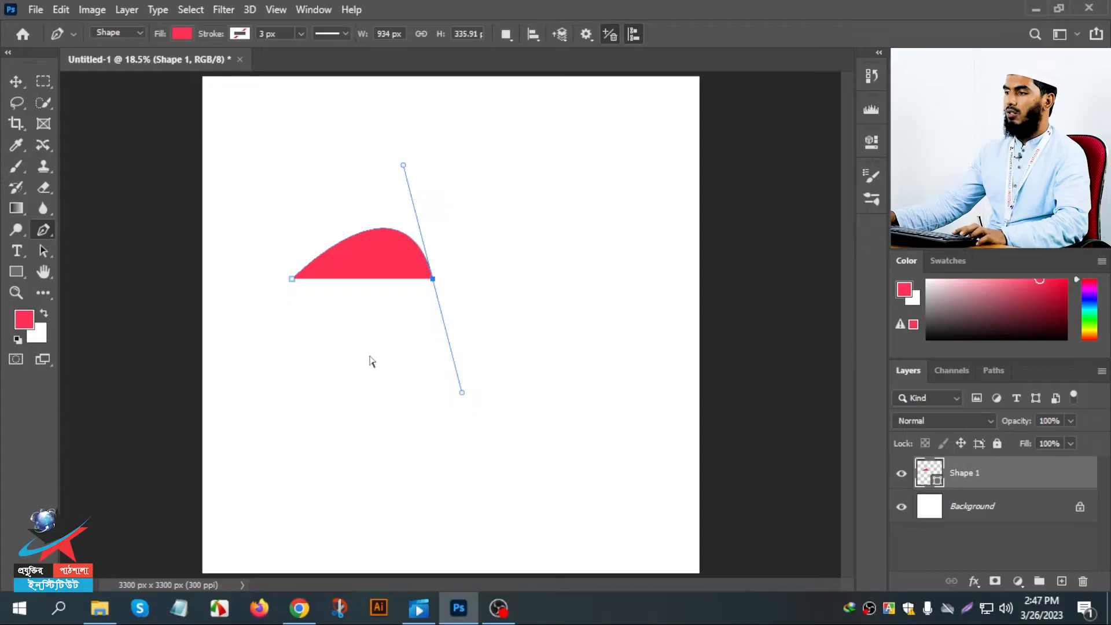
{"action": "key", "text": "ctrl+z"}
- Draw an upward-bulging curved segment about 978 px wide and adjust its incoming direction handle for an even arch about 415 px high
{"action": "left_click", "coordinate": [434, 279]}
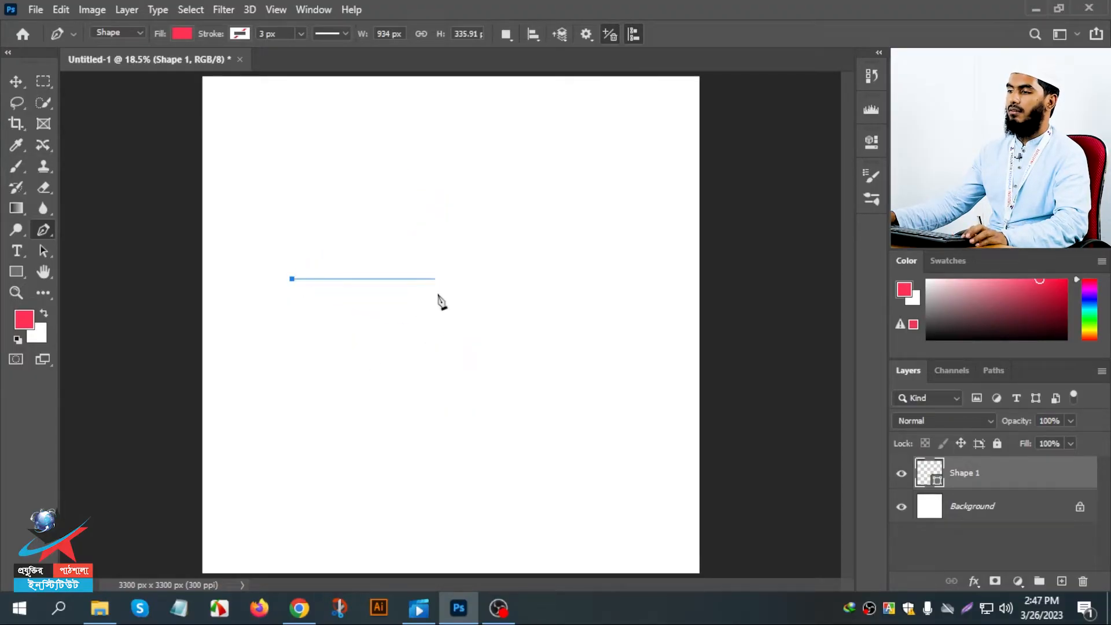
{"action": "left_click_drag", "start_coordinate": [440, 284], "coordinate": [497, 418]}
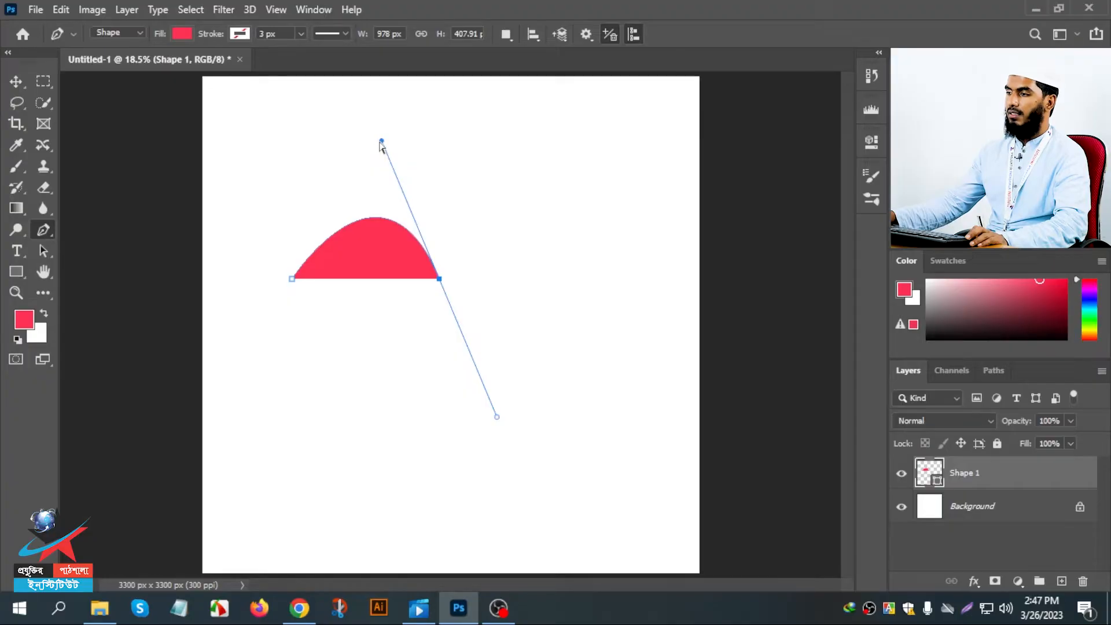
{"action": "mouse_move", "coordinate": [380, 142]}
{"action": "left_mouse_down"}
{"action": "mouse_move", "coordinate": [365, 331]}
{"action": "mouse_move", "coordinate": [338, 440]}
{"action": "mouse_move", "coordinate": [361, 373]}
{"action": "mouse_move", "coordinate": [357, 453]}
{"action": "mouse_move", "coordinate": [377, 260]}
{"action": "mouse_move", "coordinate": [504, 251]}
{"action": "mouse_move", "coordinate": [389, 336]}
{"action": "mouse_move", "coordinate": [497, 214]}
{"action": "mouse_move", "coordinate": [520, 214]}
{"action": "mouse_move", "coordinate": [357, 132]}
{"action": "mouse_move", "coordinate": [446, 173]}
{"action": "mouse_move", "coordinate": [508, 298]}
{"action": "mouse_move", "coordinate": [390, 389]}
{"action": "mouse_move", "coordinate": [325, 400]}
{"action": "mouse_move", "coordinate": [437, 414]}
{"action": "mouse_move", "coordinate": [526, 340]}
{"action": "mouse_move", "coordinate": [541, 159]}
{"action": "mouse_move", "coordinate": [332, 184]}
{"action": "mouse_move", "coordinate": [366, 444]}
{"action": "mouse_move", "coordinate": [491, 114]}
{"action": "mouse_move", "coordinate": [320, 394]}
{"action": "mouse_move", "coordinate": [357, 152]}
{"action": "mouse_move", "coordinate": [334, 425]}
{"action": "mouse_move", "coordinate": [384, 147]}
{"action": "mouse_move", "coordinate": [367, 139]}
{"action": "left_mouse_up"}
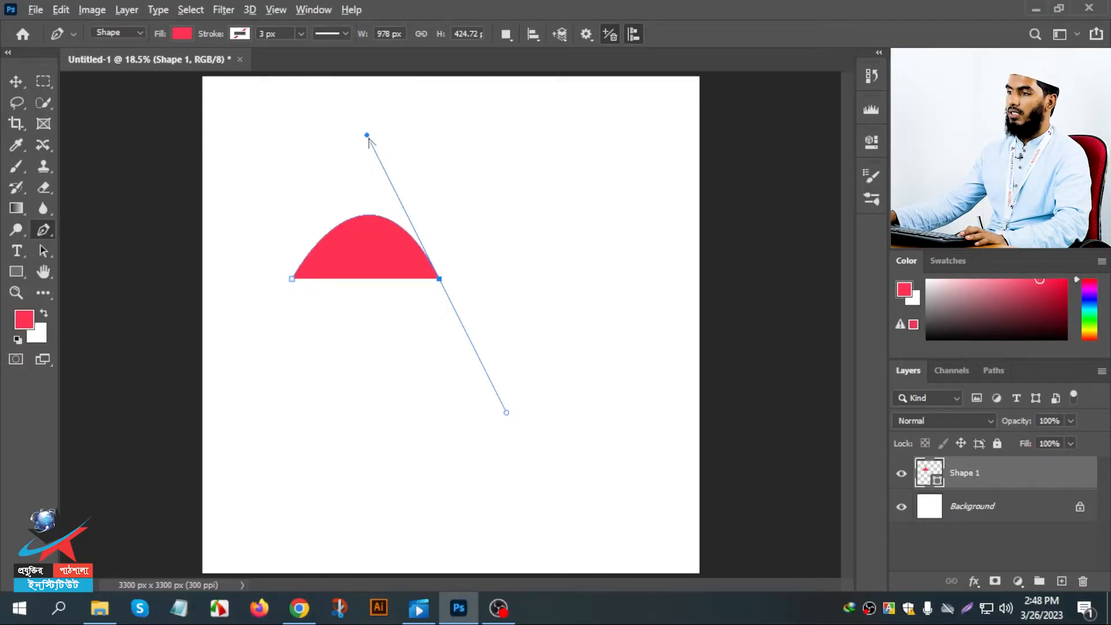
{"action": "mouse_move", "coordinate": [367, 136]}
{"action": "left_mouse_down"}
{"action": "mouse_move", "coordinate": [348, 171]}
{"action": "mouse_move", "coordinate": [335, 405]}
{"action": "mouse_move", "coordinate": [350, 206]}
{"action": "mouse_move", "coordinate": [451, 116]}
{"action": "mouse_move", "coordinate": [283, 149]}
{"action": "mouse_move", "coordinate": [355, 140]}
{"action": "left_mouse_up"}
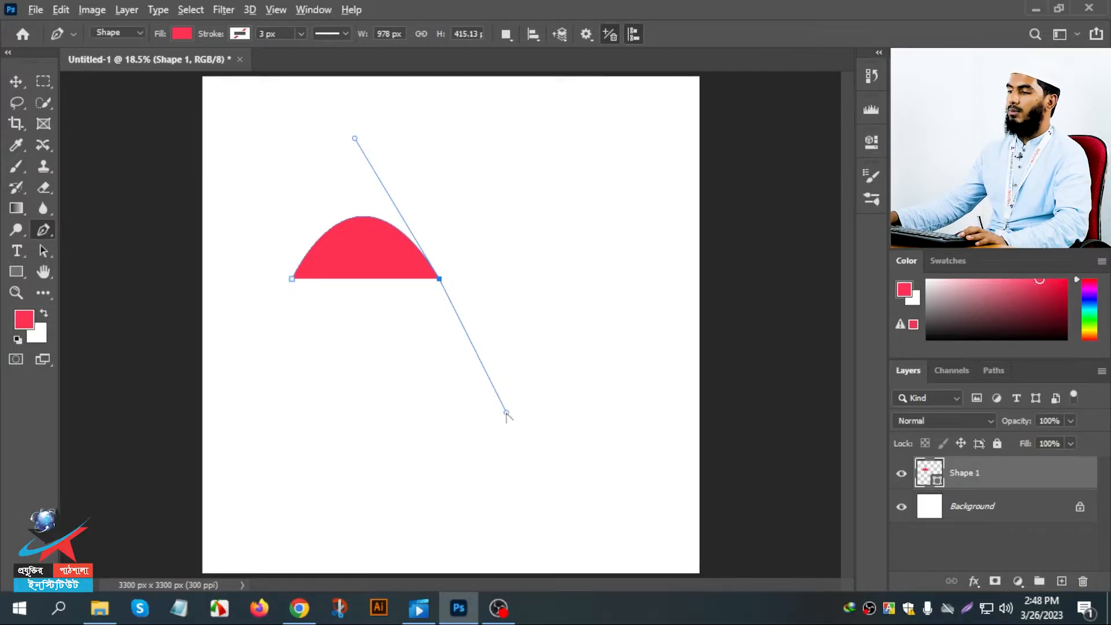
- Try shortening the arch's outgoing direction handle independently and adding two anchors below it, and undo these changes
{"action": "left_click_drag", "start_coordinate": [506, 413], "coordinate": [466, 234]}
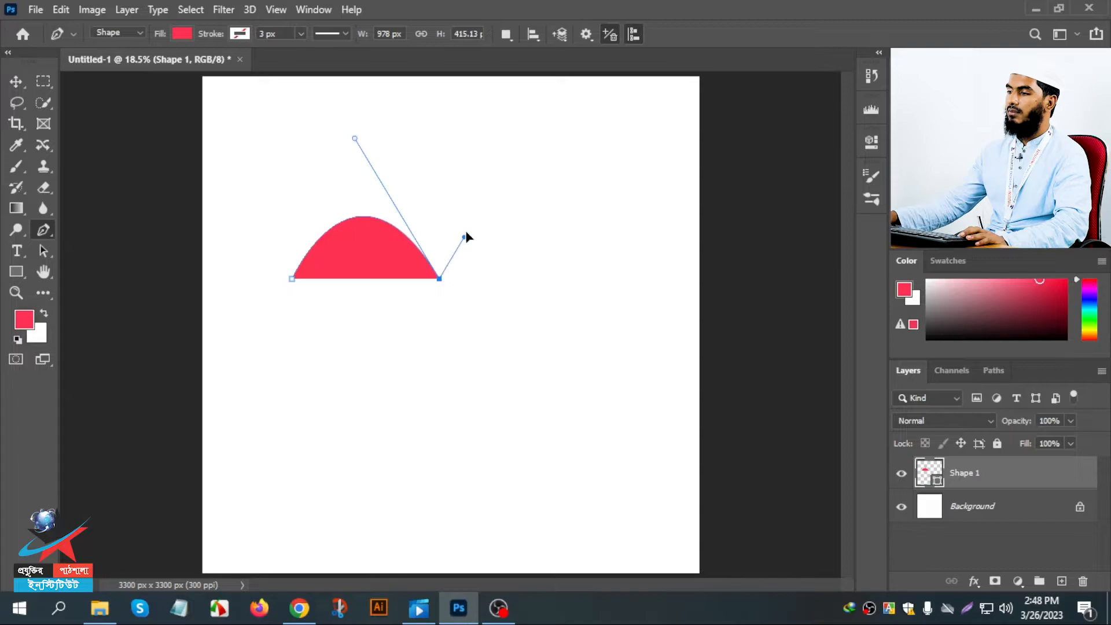
{"action": "left_click_drag", "start_coordinate": [505, 154], "coordinate": [457, 291]}
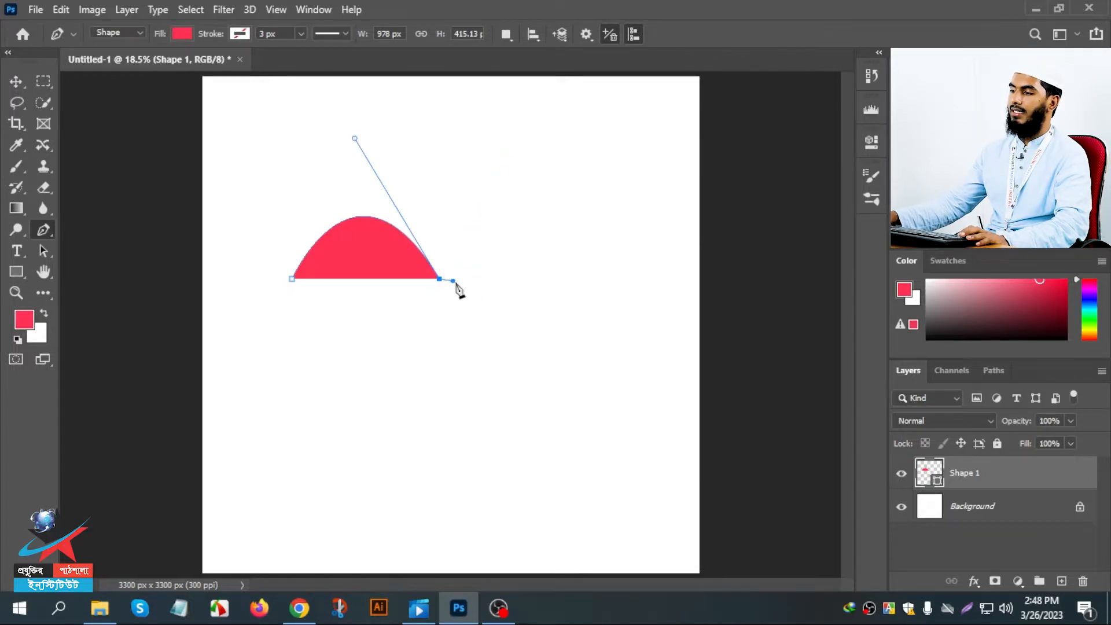
{"action": "left_click", "coordinate": [470, 333]}
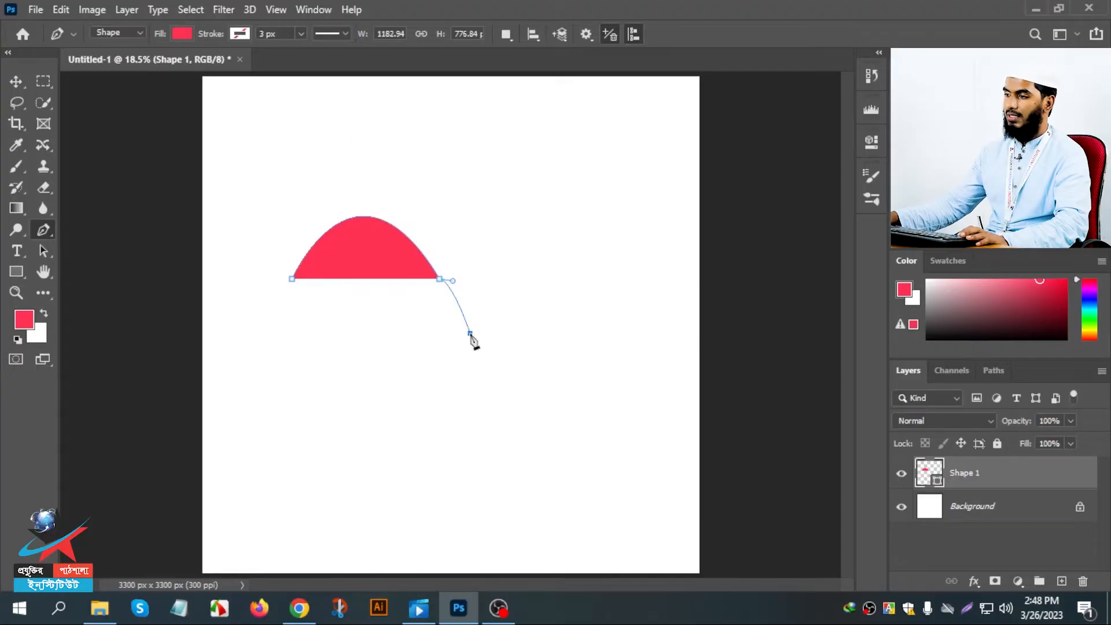
{"action": "left_click", "coordinate": [402, 433]}
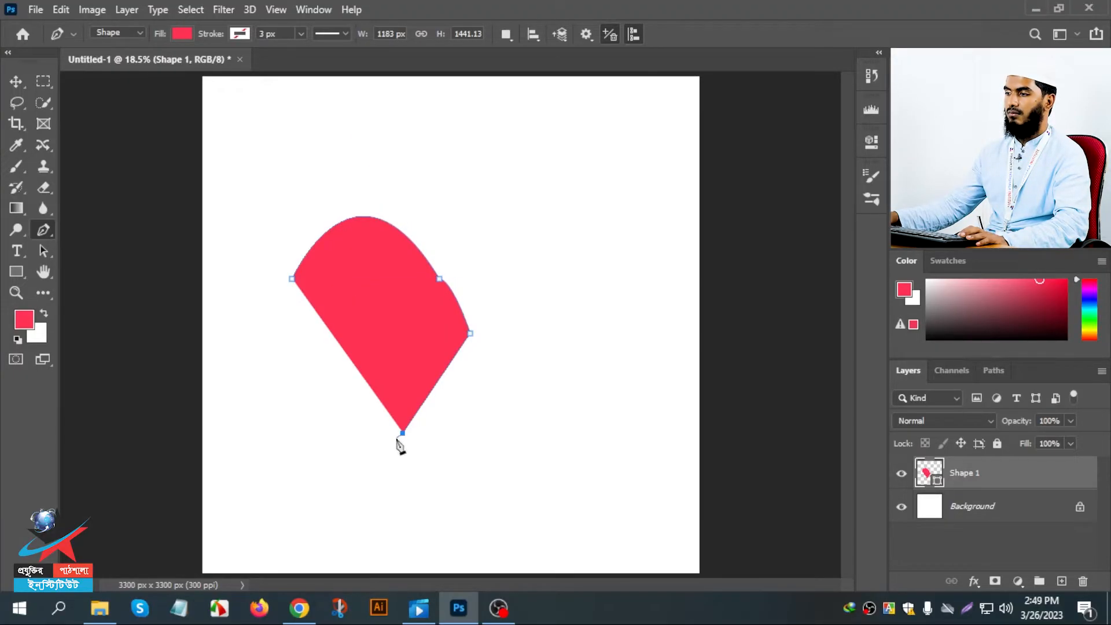
{"action": "key", "text": "ctrl+z"}
{"action": "key", "text": "ctrl+z"}
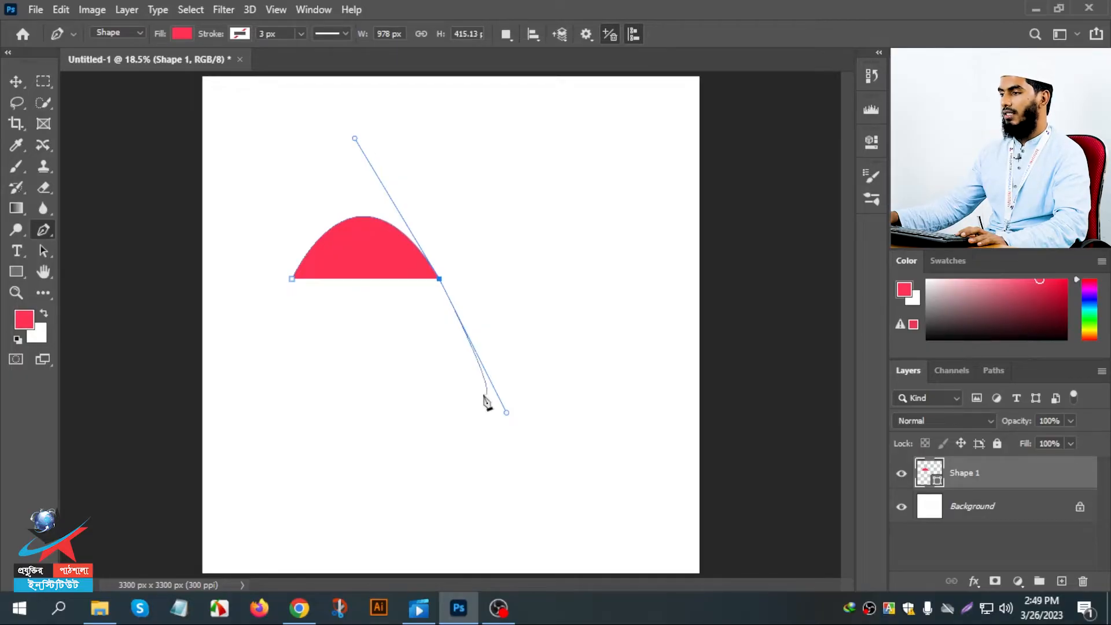
- Remove the arch's outgoing handle, close the shape with straight edges at about 978 × 977 px, and add an anchor on the slanted edge
{"action": "left_click", "coordinate": [439, 280]}
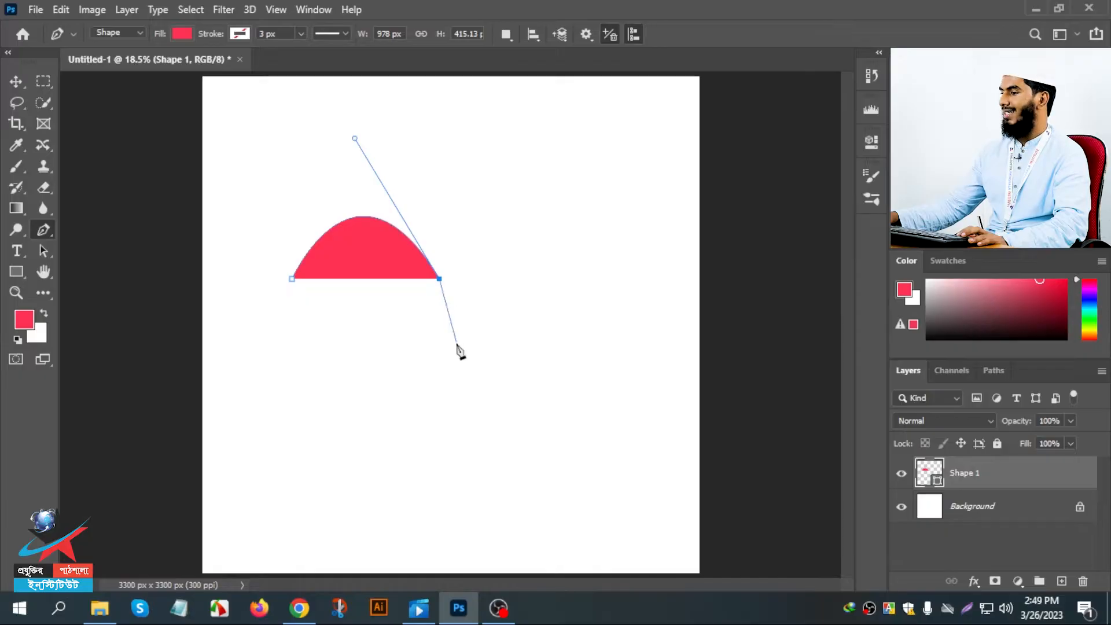
{"action": "left_click", "coordinate": [439, 363]}
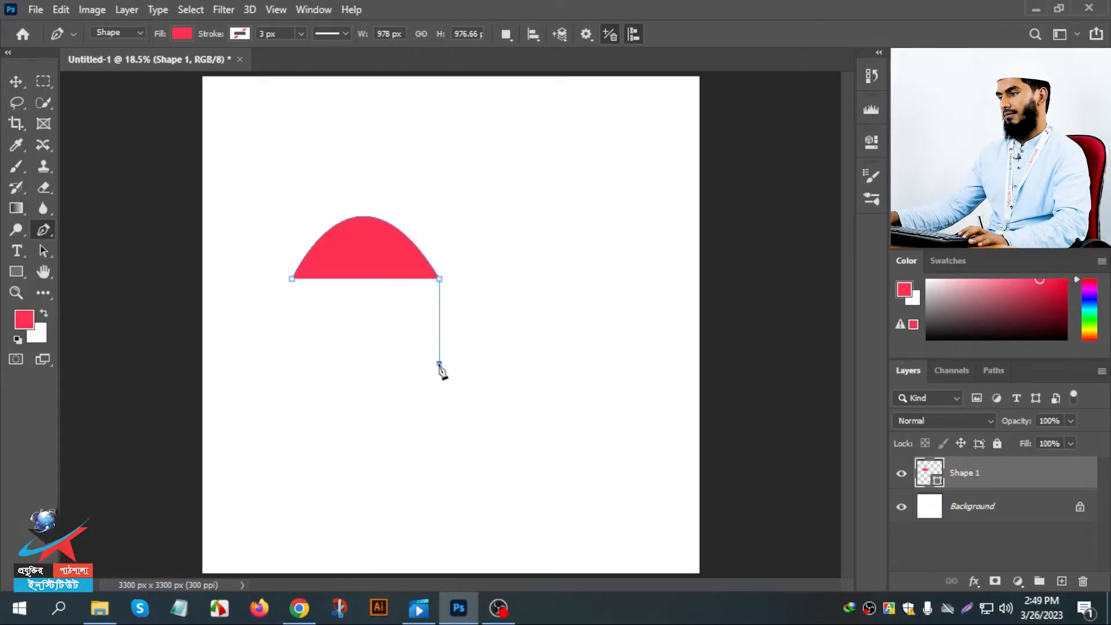
{"action": "left_click", "coordinate": [291, 280]}
{"action": "left_click", "coordinate": [353, 314]}
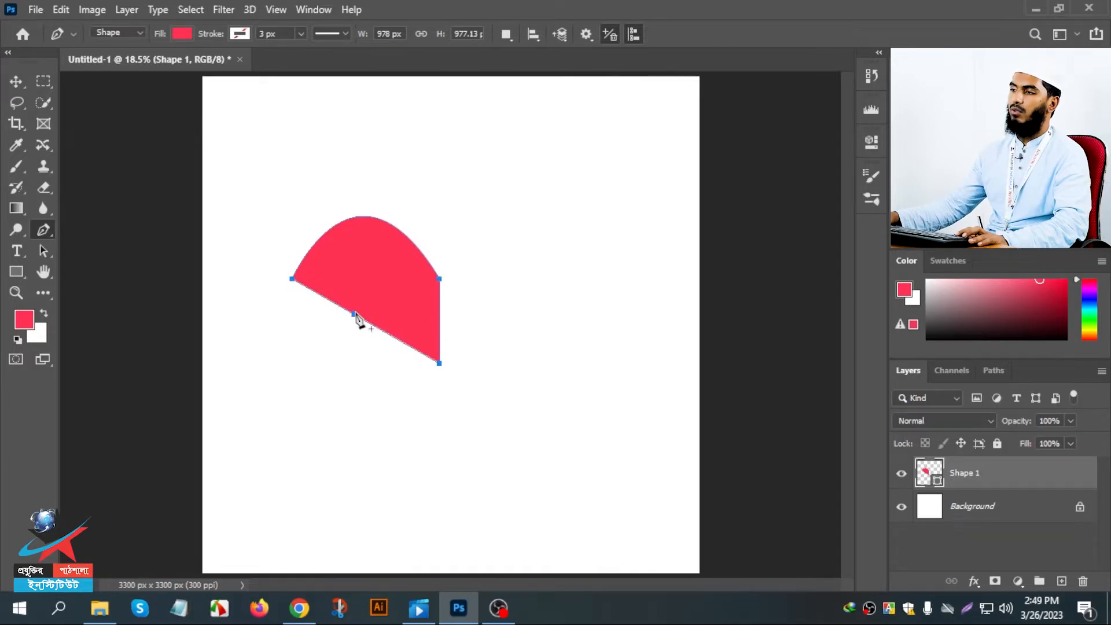
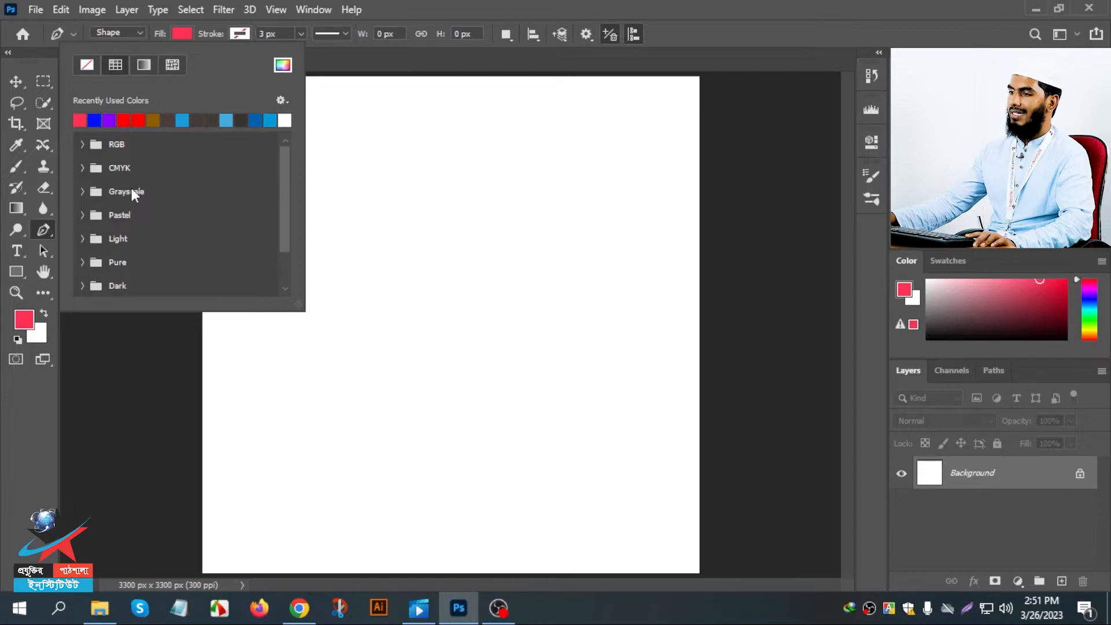
- Look through the Pen tool's fill options: colour swatch groups, gradients and patterns
{"action": "scroll", "coordinate": [137, 234], "scroll_direction": "down", "scroll_amount": 2}
{"action": "scroll", "coordinate": [137, 233], "scroll_direction": "up", "scroll_amount": 1}
{"action": "scroll", "coordinate": [137, 229], "scroll_direction": "down", "scroll_amount": 3}
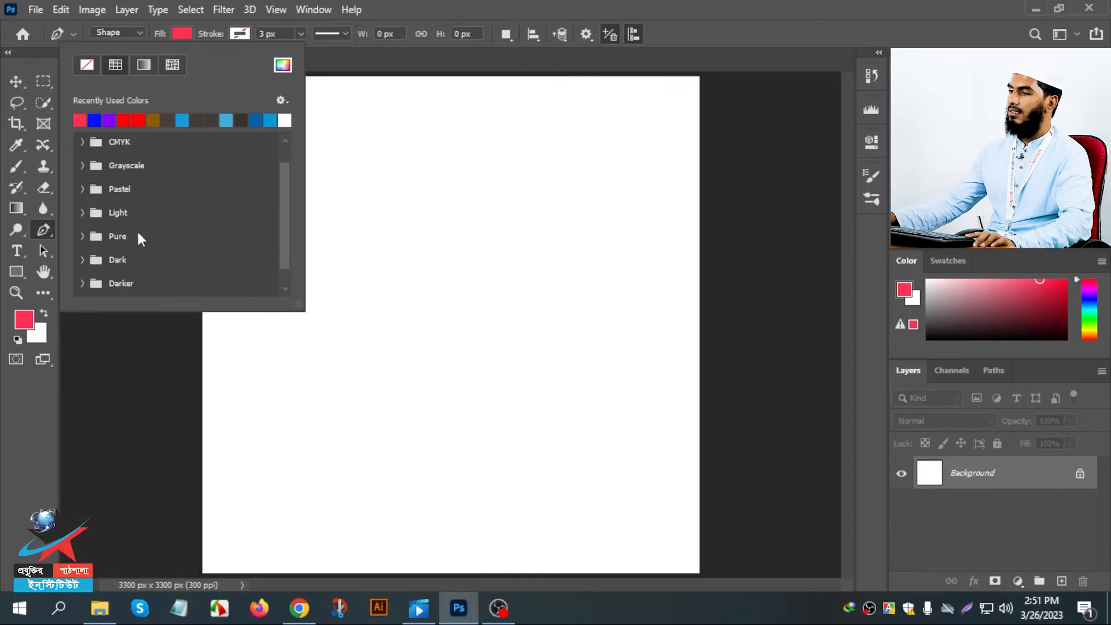
{"action": "scroll", "coordinate": [136, 228], "scroll_direction": "up", "scroll_amount": 3}
{"action": "scroll", "coordinate": [134, 202], "scroll_direction": "up", "scroll_amount": 1}
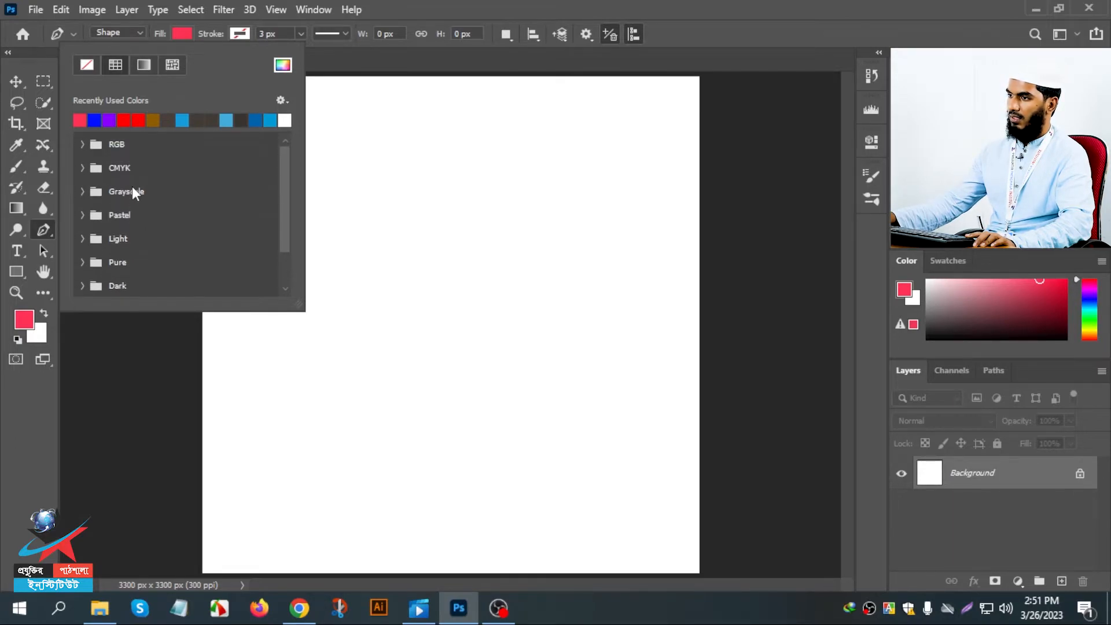
{"action": "left_click", "coordinate": [140, 64]}
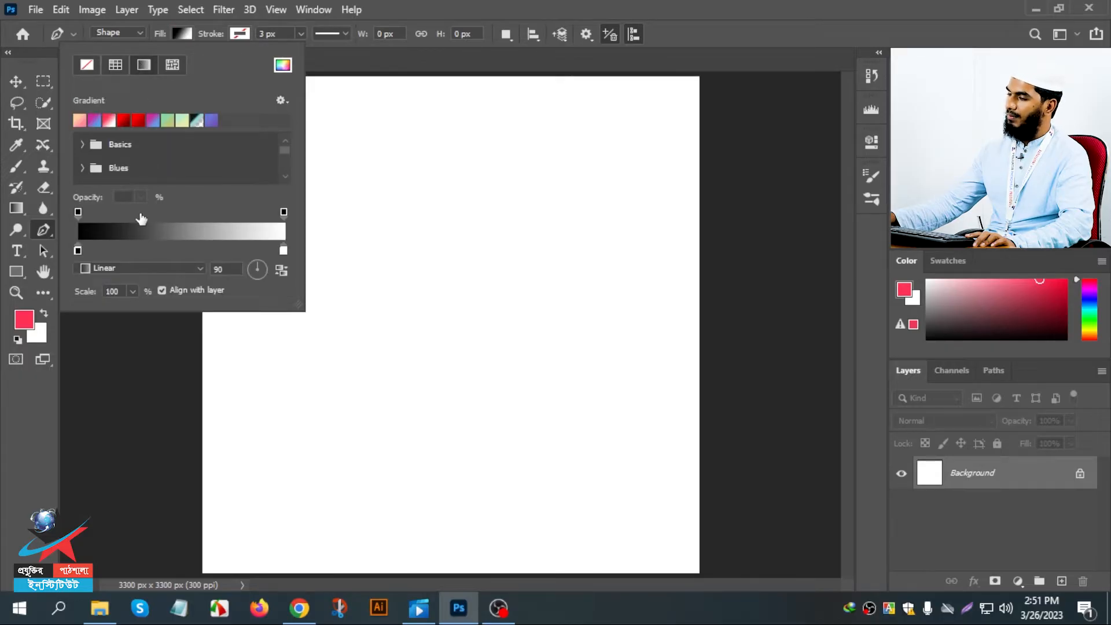
{"action": "left_click", "coordinate": [172, 64]}
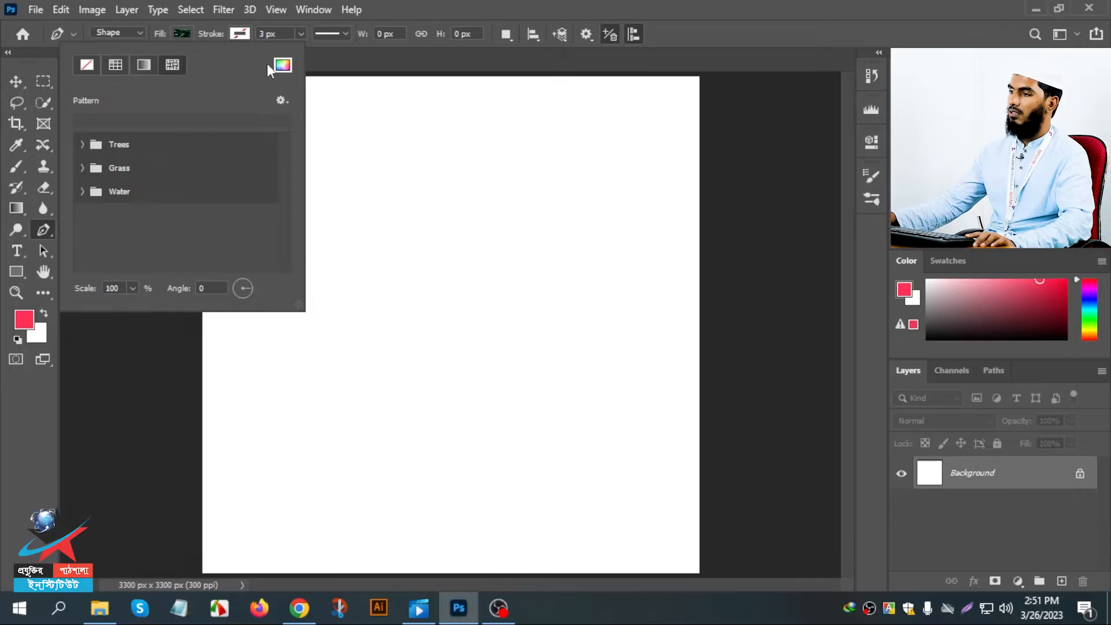
- Set the shape fill to the solid blue-violet colour 4f32ff
{"action": "left_click", "coordinate": [282, 65]}
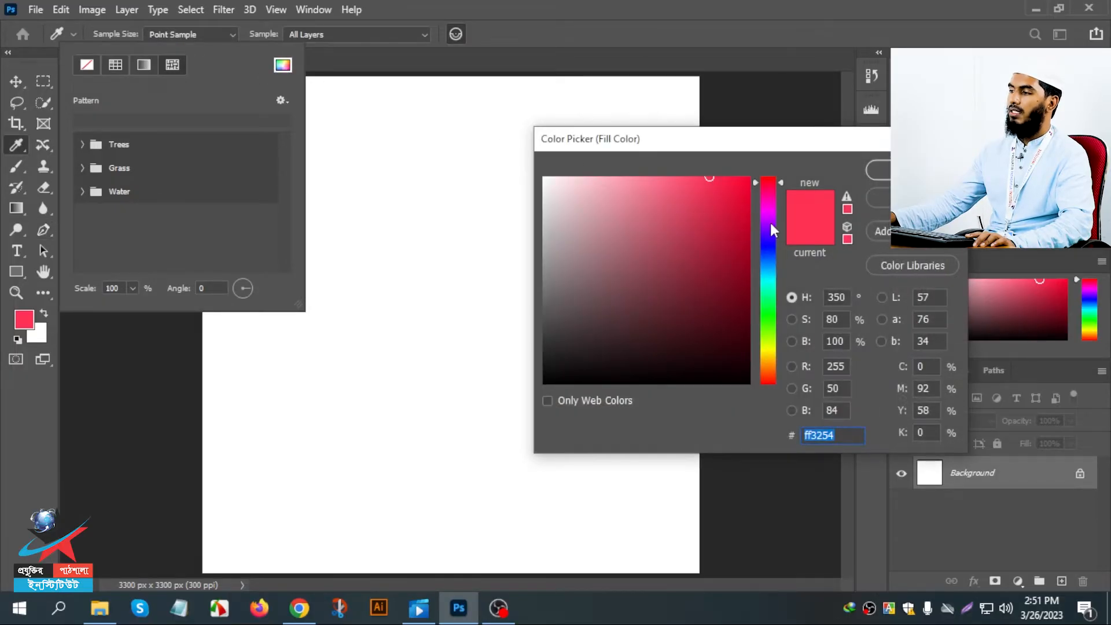
{"action": "left_click_drag", "start_coordinate": [770, 221], "coordinate": [766, 243]}
{"action": "left_click", "coordinate": [880, 170]}
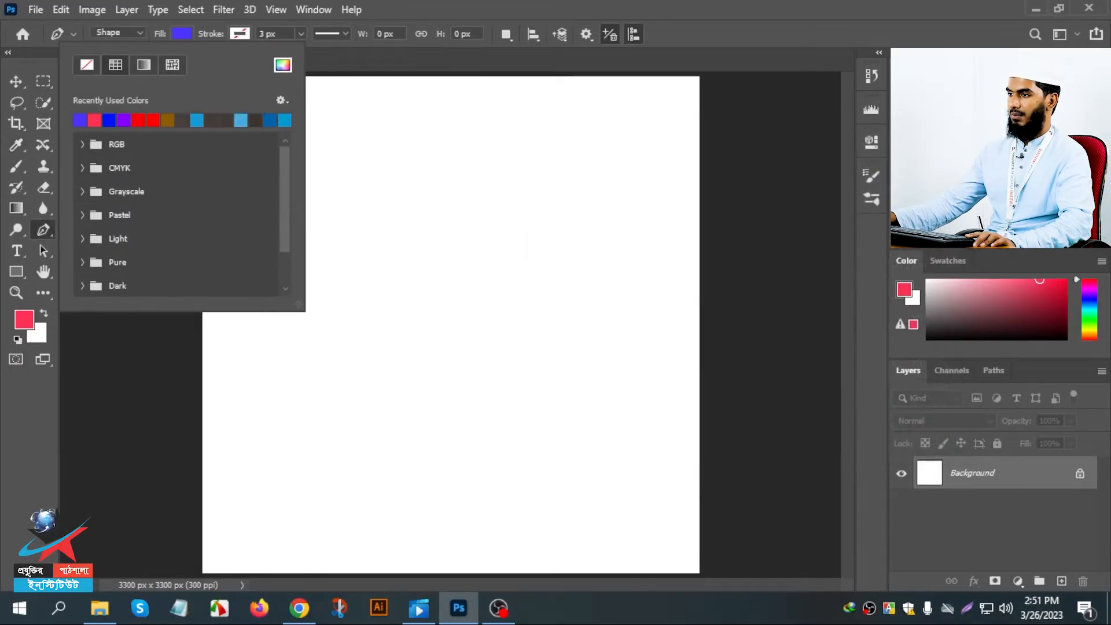
- Give the shape stroke the recently used pinkish-red colour and a width of about 94.74 px
{"action": "left_click", "coordinate": [239, 33]}
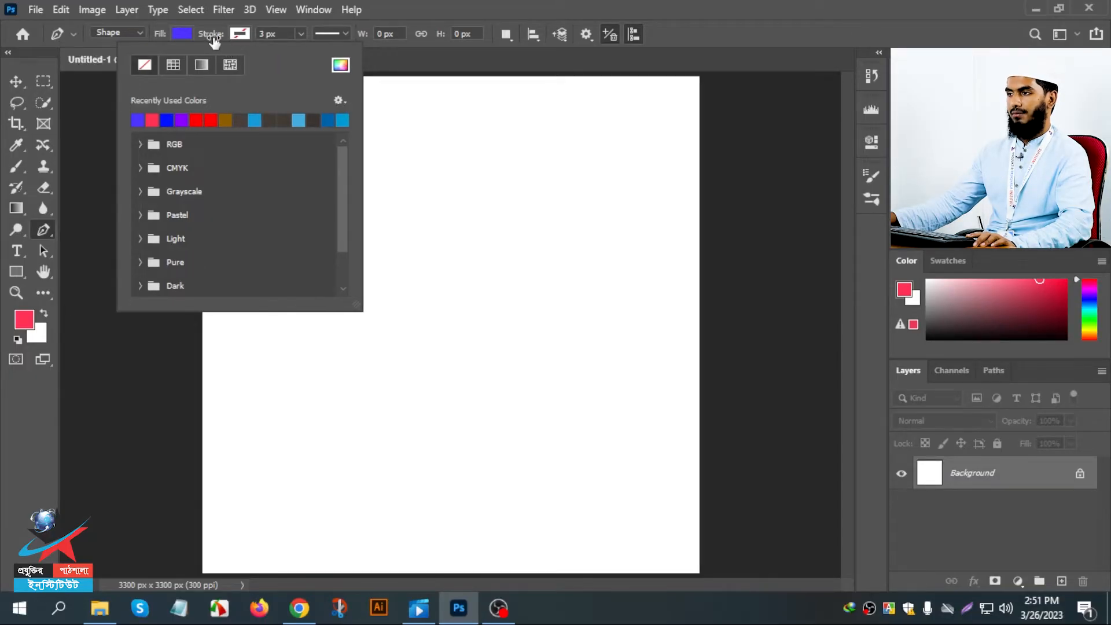
{"action": "left_click", "coordinate": [152, 120]}
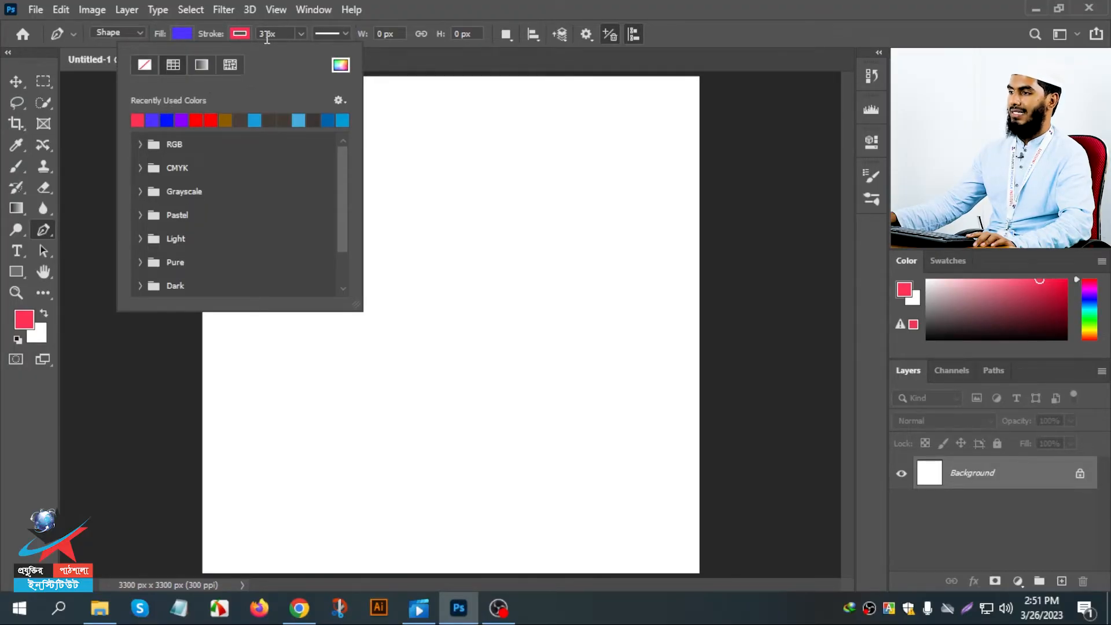
{"action": "left_click", "coordinate": [299, 34]}
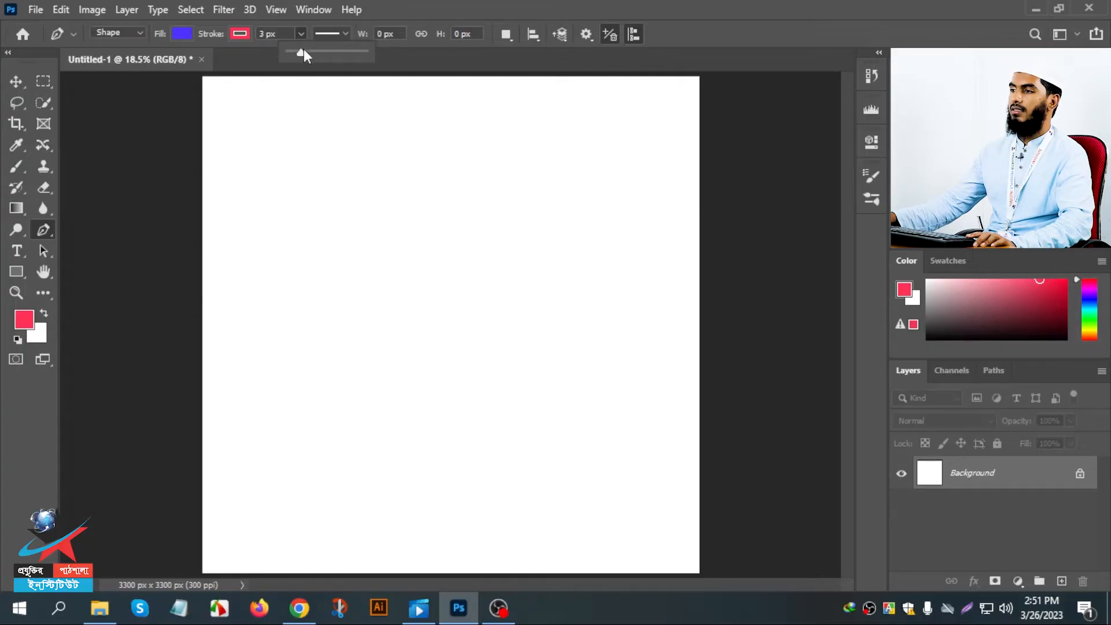
{"action": "left_click", "coordinate": [328, 52]}
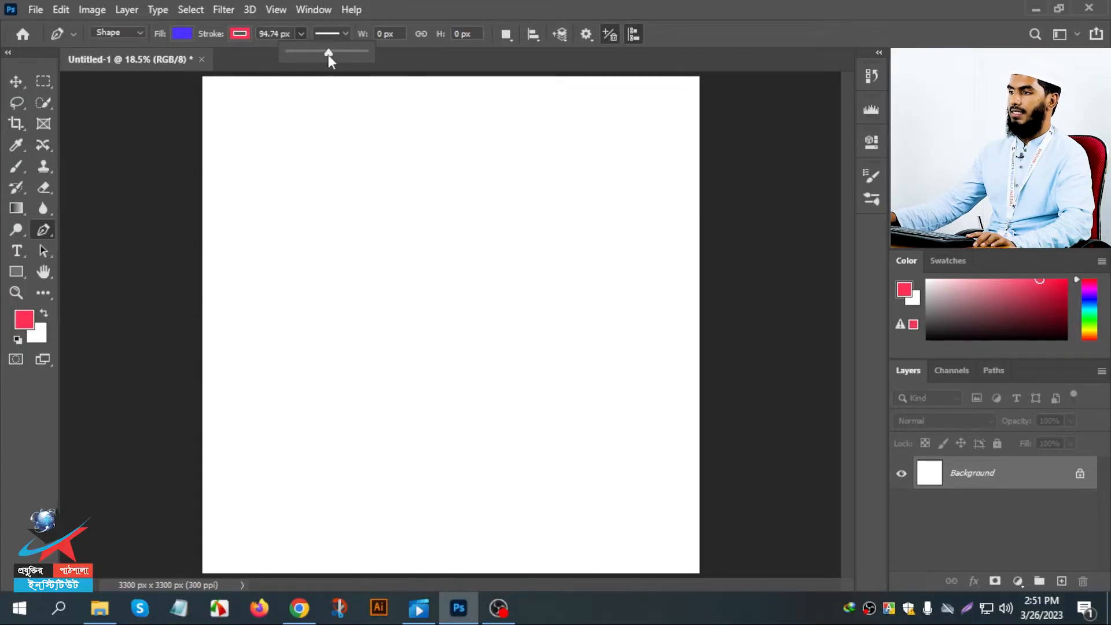
- Draw a closed four-sided shape with straight edges, about 1496 × 875 px, in the canvas's upper-left area
{"action": "left_click", "coordinate": [246, 221]}
{"action": "left_click", "coordinate": [466, 221]}
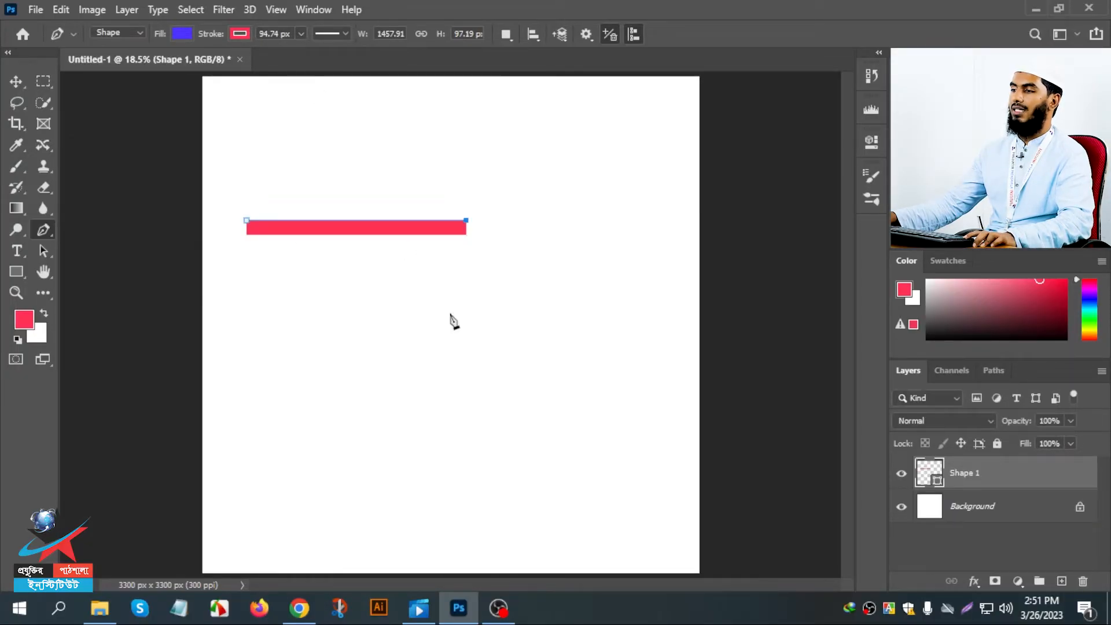
{"action": "left_click", "coordinate": [466, 351]}
{"action": "left_click", "coordinate": [241, 351]}
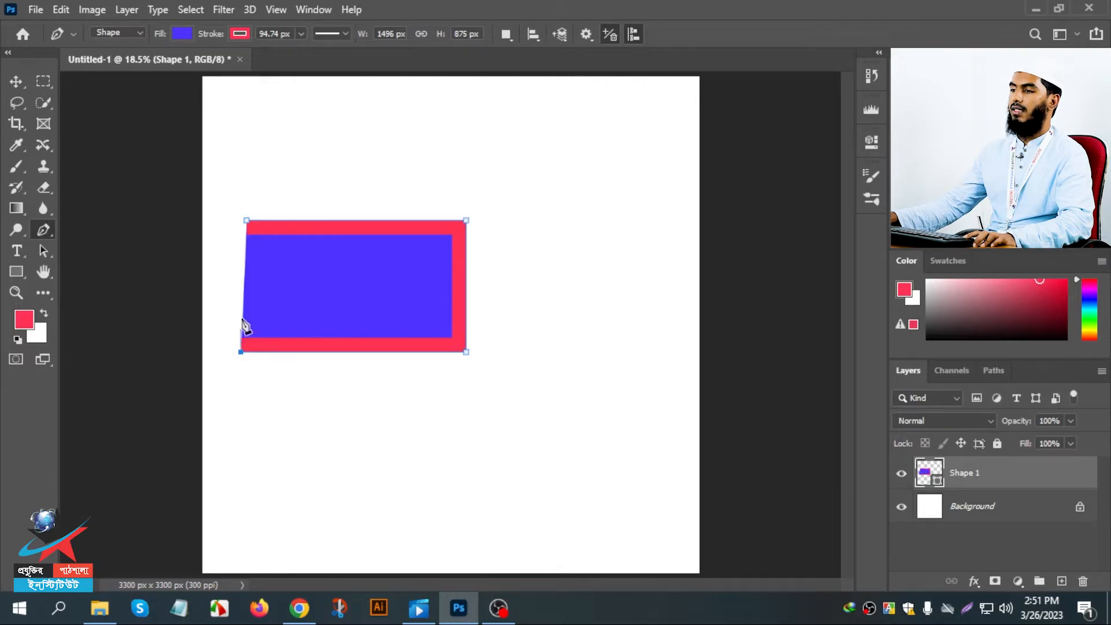
{"action": "left_click", "coordinate": [245, 221]}
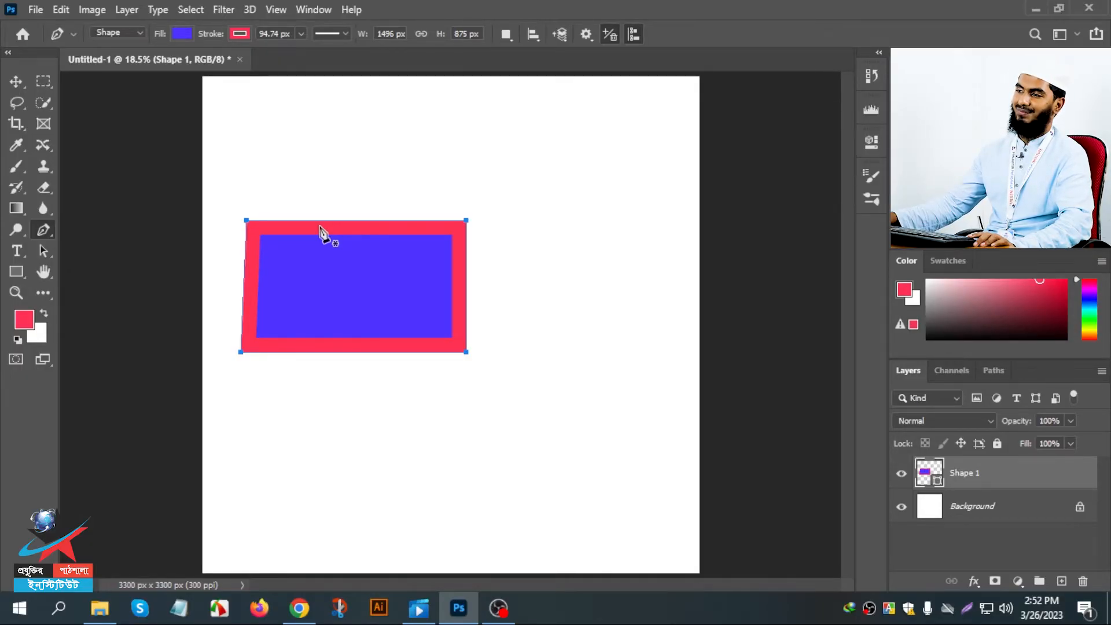
- Increase the four-sided shape's stroke width to about 108.38 px
{"action": "left_click", "coordinate": [301, 33]}
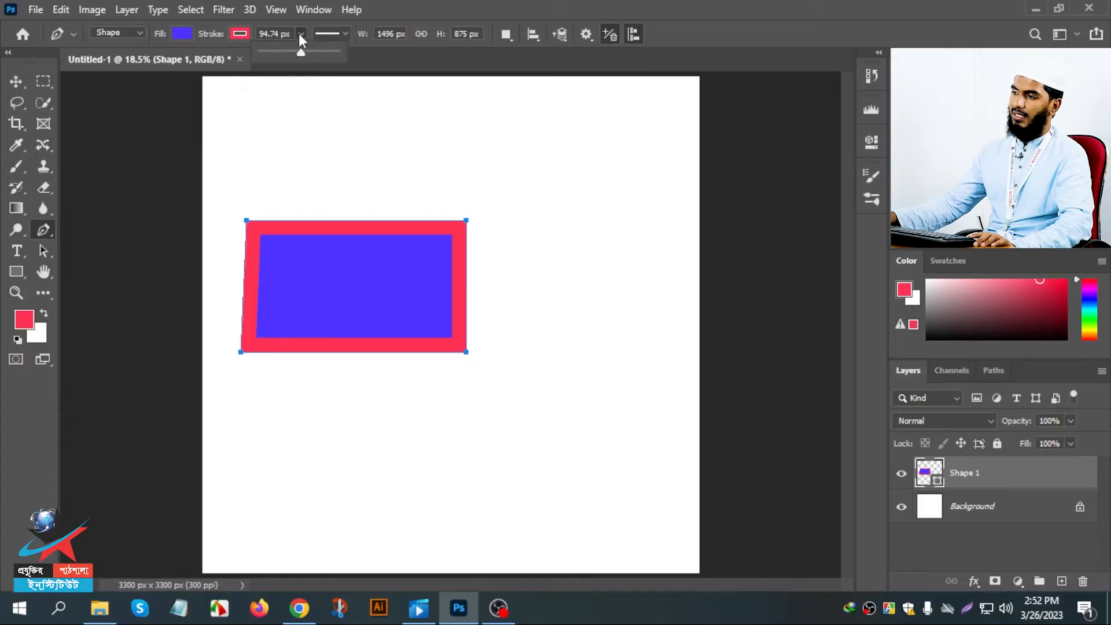
{"action": "mouse_move", "coordinate": [301, 50]}
{"action": "left_mouse_down"}
{"action": "mouse_move", "coordinate": [310, 53]}
{"action": "mouse_move", "coordinate": [290, 53]}
{"action": "mouse_move", "coordinate": [327, 57]}
{"action": "mouse_move", "coordinate": [303, 54]}
{"action": "left_mouse_up"}
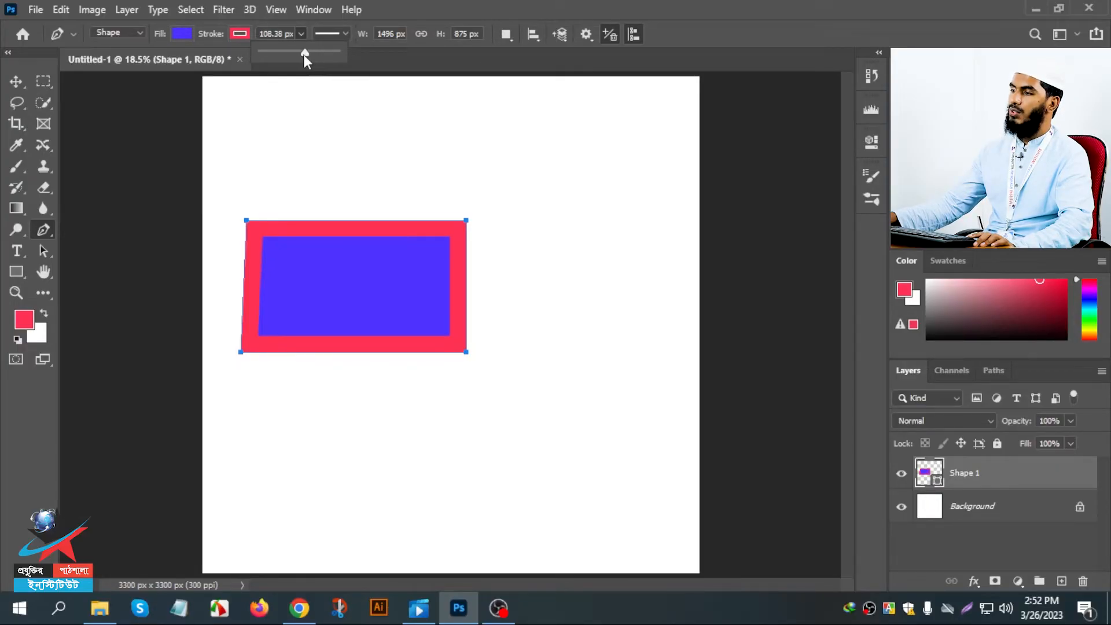
- Try centre and outside alignment and the dashed and dotted styles on the stroke, and restore the solid inside stroke
{"action": "left_click", "coordinate": [343, 34]}
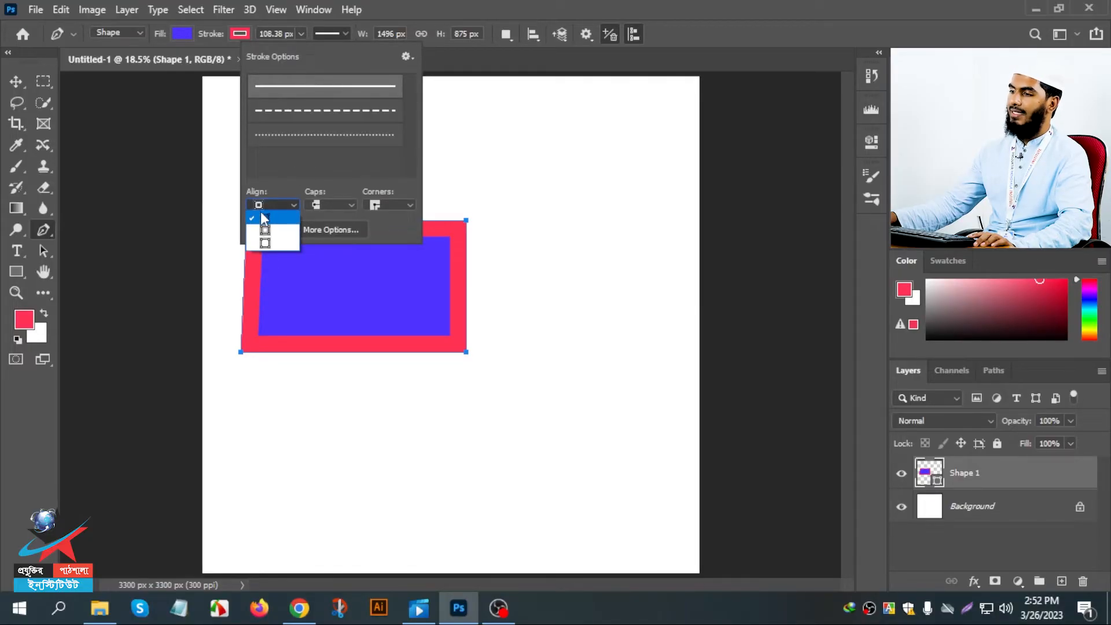
{"action": "left_click", "coordinate": [262, 231]}
{"action": "left_click", "coordinate": [265, 207]}
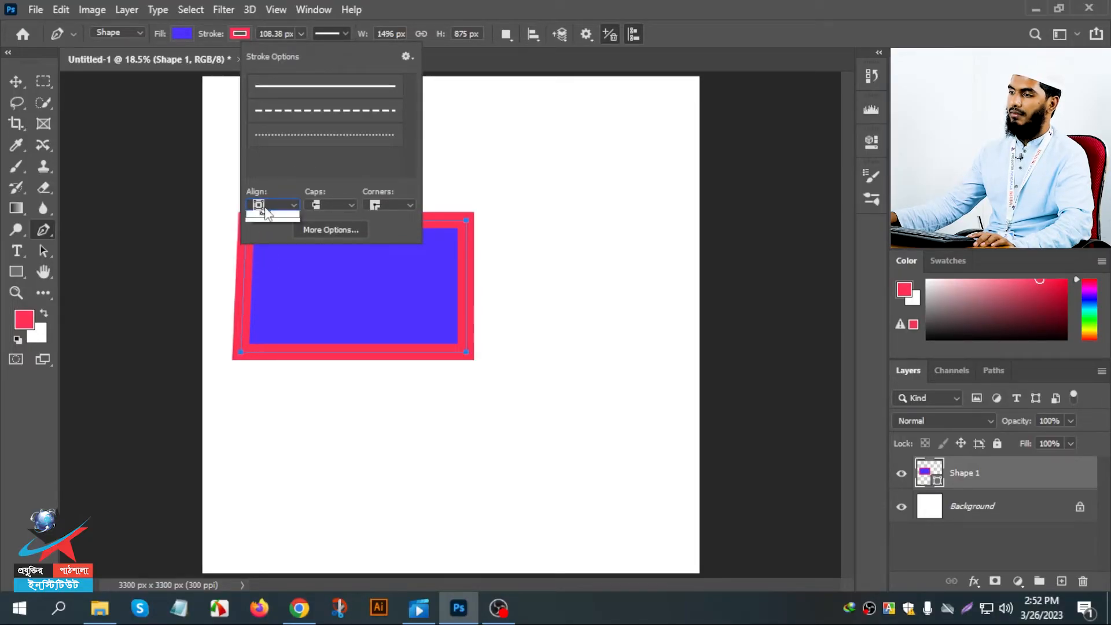
{"action": "left_click", "coordinate": [273, 246]}
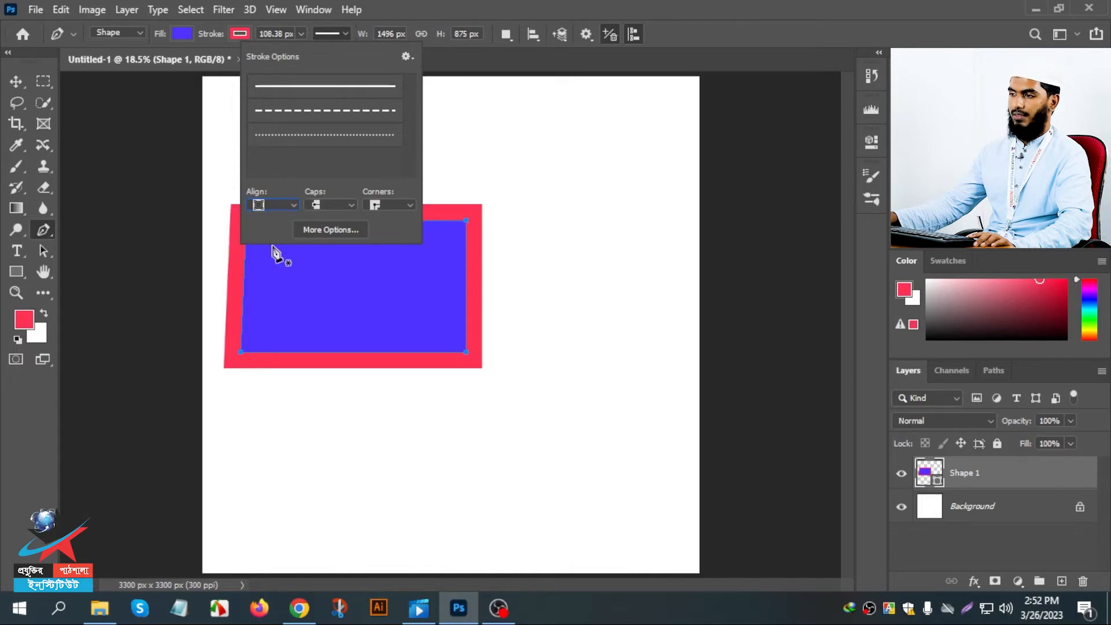
{"action": "left_click", "coordinate": [290, 111]}
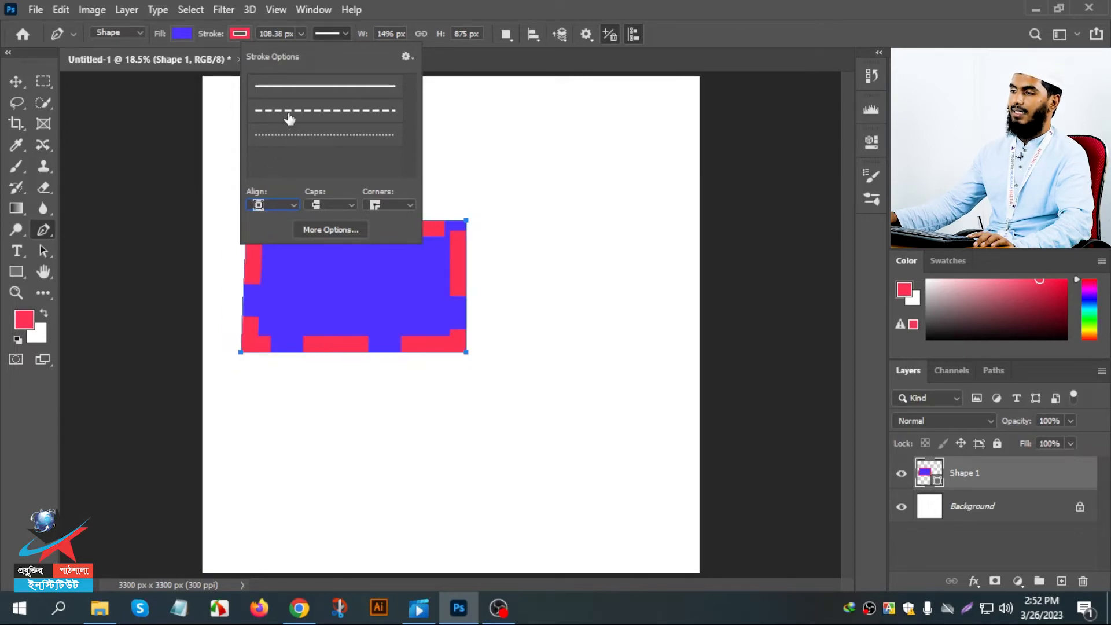
{"action": "left_click", "coordinate": [286, 137]}
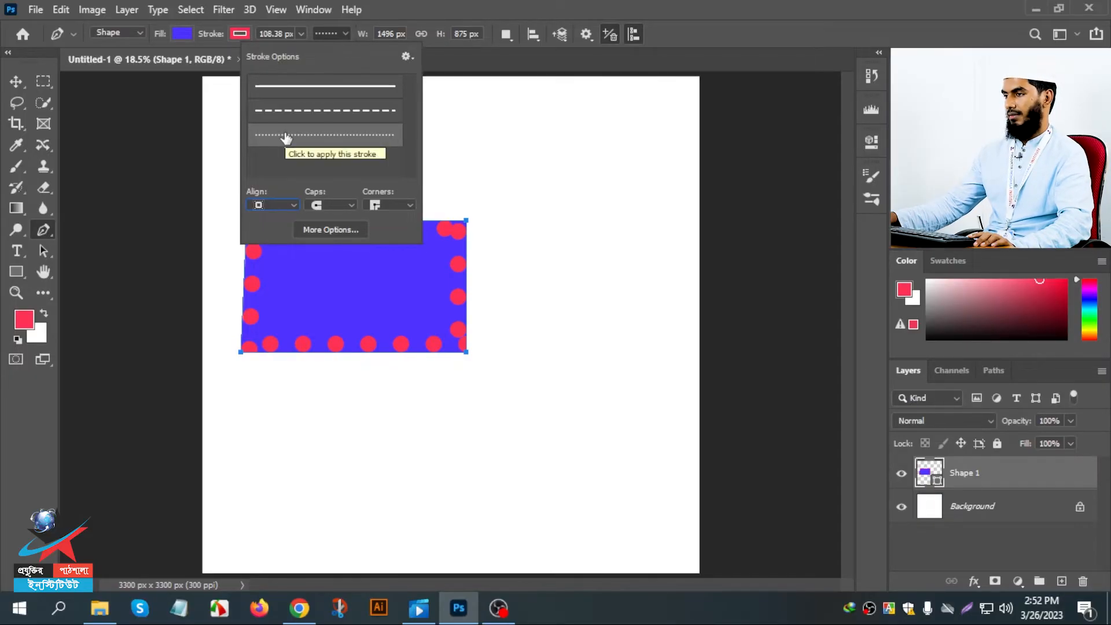
{"action": "left_click", "coordinate": [290, 87]}
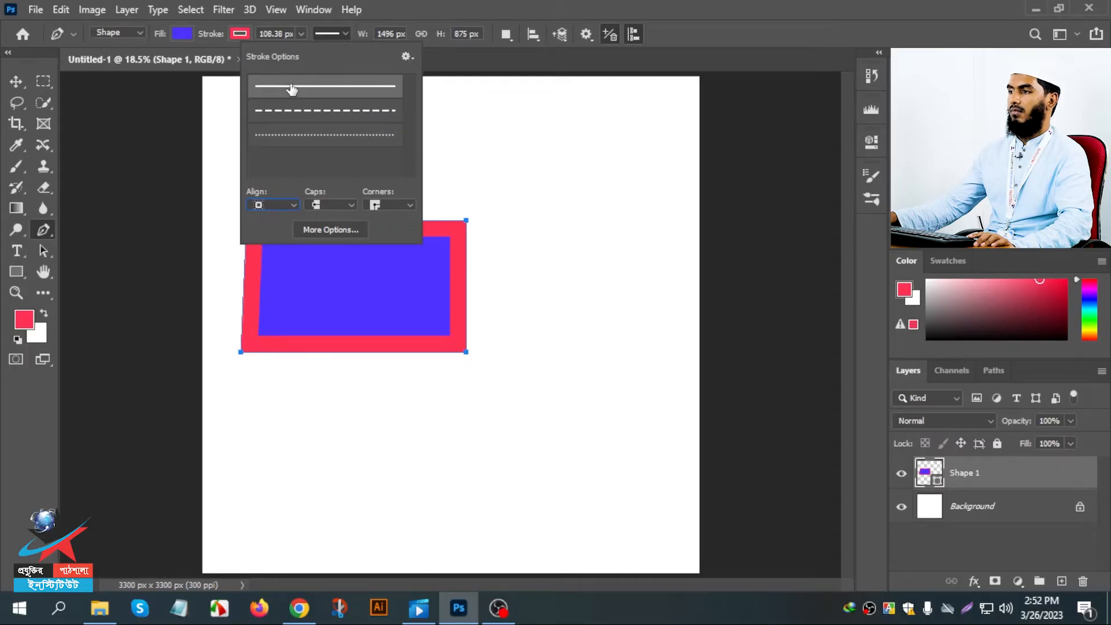
{"action": "left_click", "coordinate": [323, 37]}
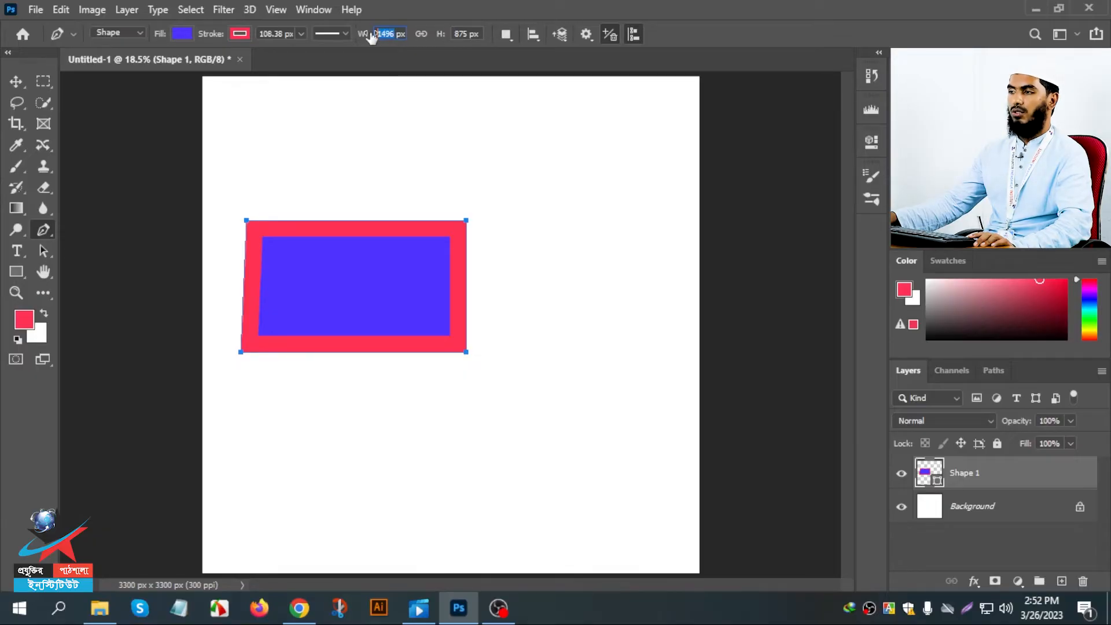
- Remove the stroke from the four-sided shape, leaving only its fill
{"action": "left_click", "coordinate": [466, 35]}
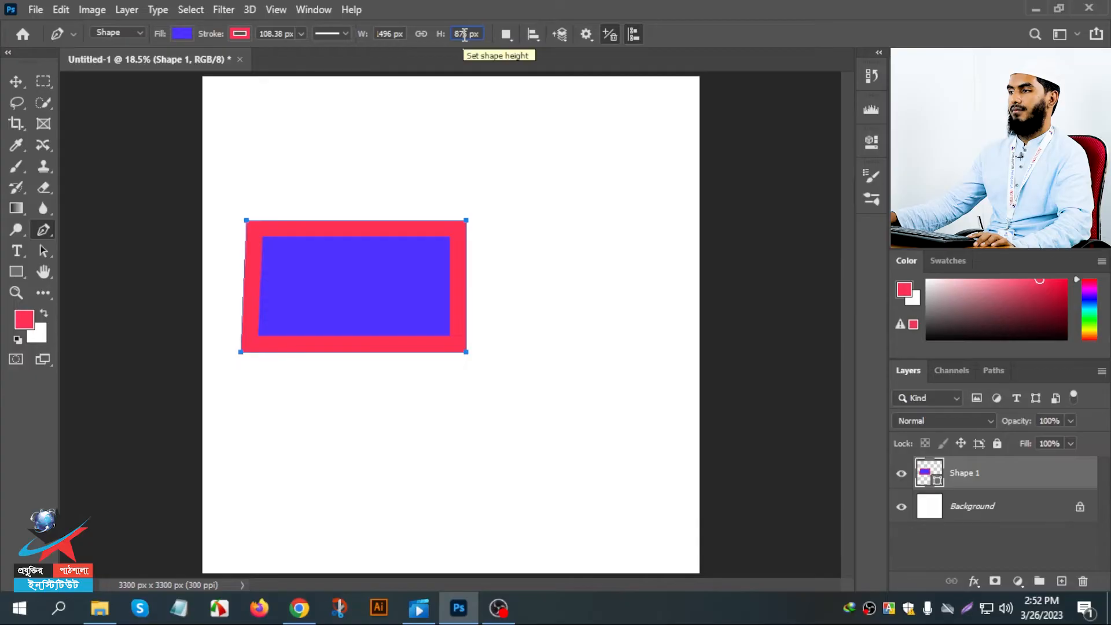
{"action": "left_click", "coordinate": [240, 34]}
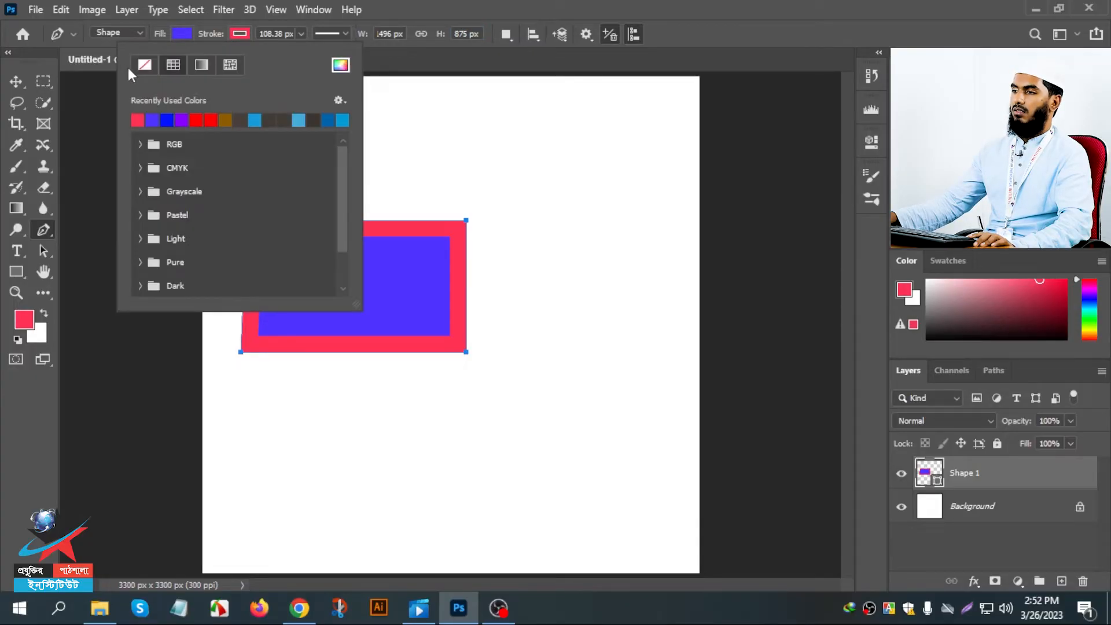
{"action": "left_click", "coordinate": [144, 64]}
{"action": "left_click", "coordinate": [249, 34]}
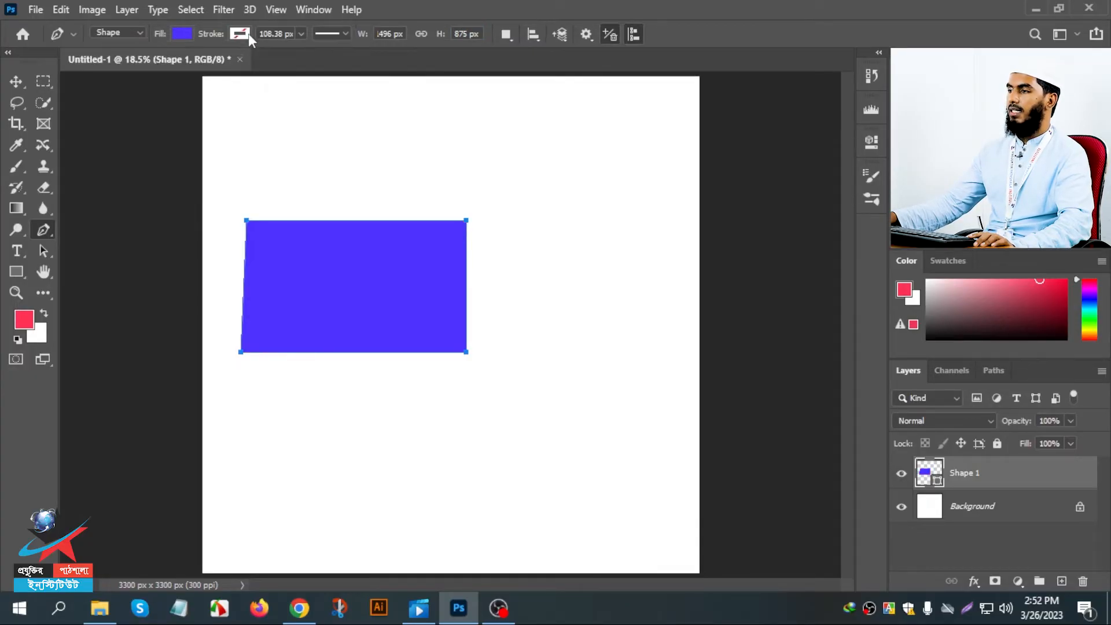
- With the New Layer path operation, draw a closed triangle about 784 × 681 px overlapping the four-sided shape's upper-right corner
{"action": "left_click", "coordinate": [507, 35]}
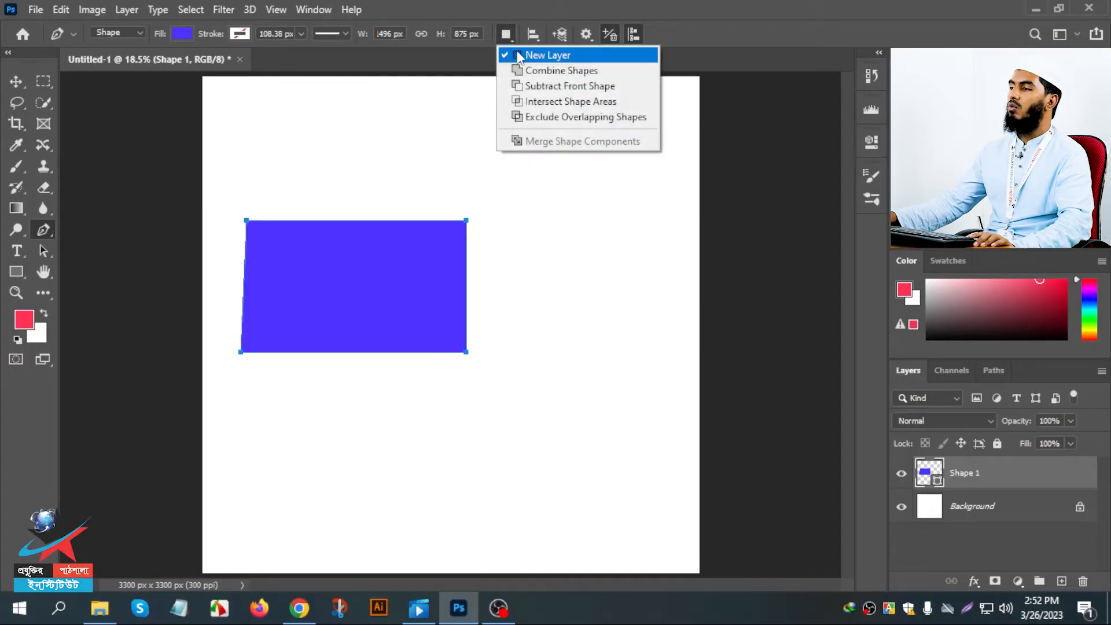
{"action": "left_click", "coordinate": [510, 52]}
{"action": "left_click", "coordinate": [446, 154]}
{"action": "left_click", "coordinate": [408, 249]}
{"action": "left_click", "coordinate": [526, 257]}
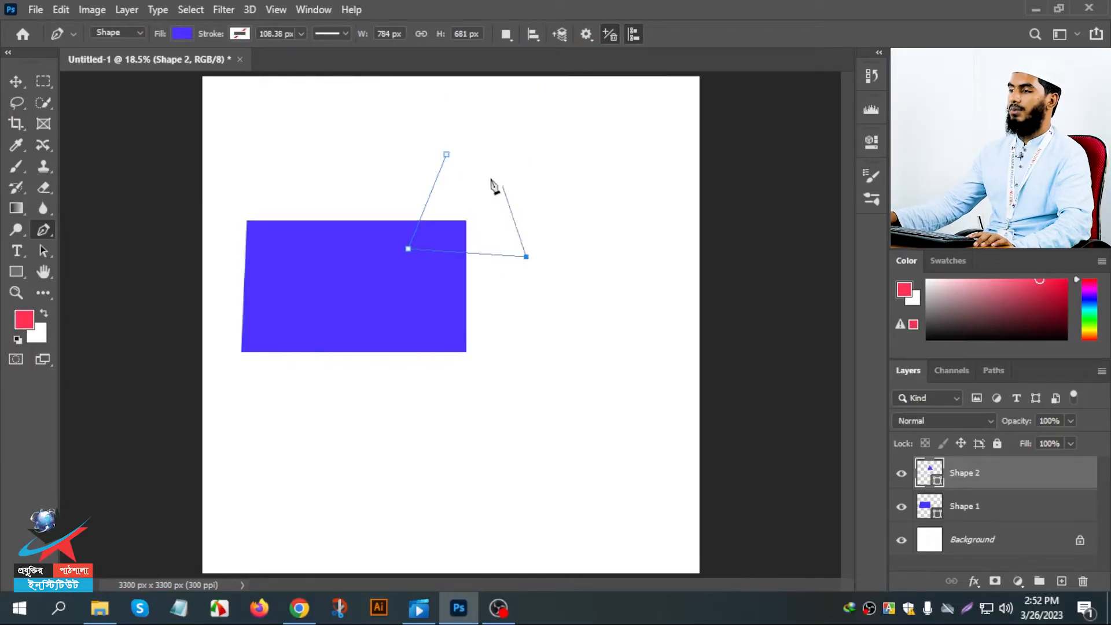
{"action": "left_click", "coordinate": [446, 154]}
- Draw a small closed triangle just above the first triangle's apex
{"action": "left_click", "coordinate": [445, 152]}
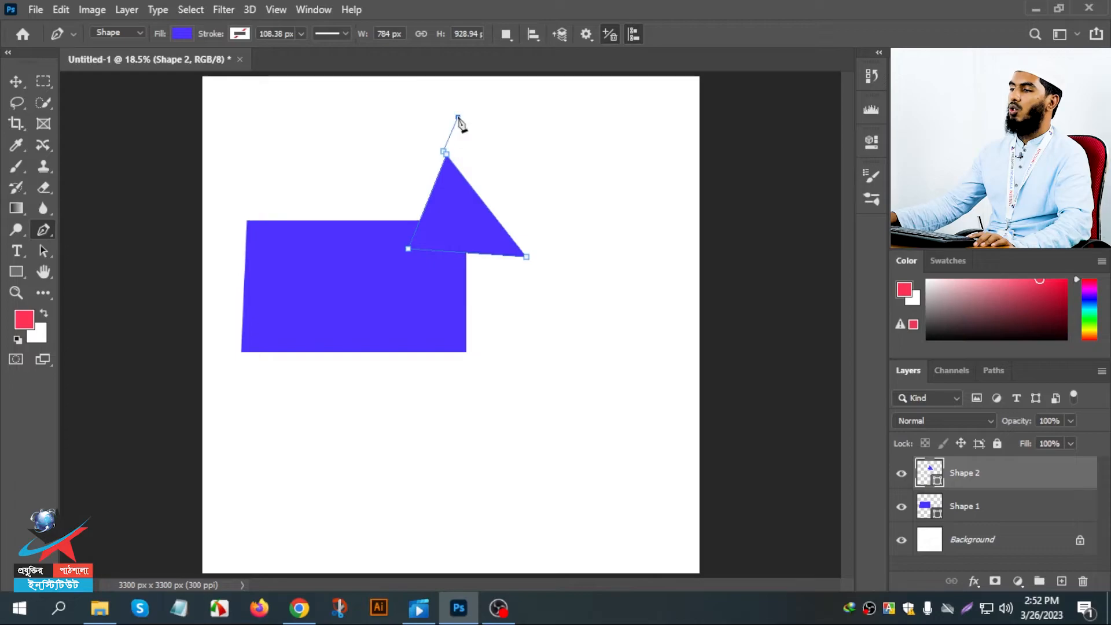
{"action": "left_click", "coordinate": [458, 116]}
{"action": "left_click", "coordinate": [409, 153]}
{"action": "left_click", "coordinate": [446, 153]}
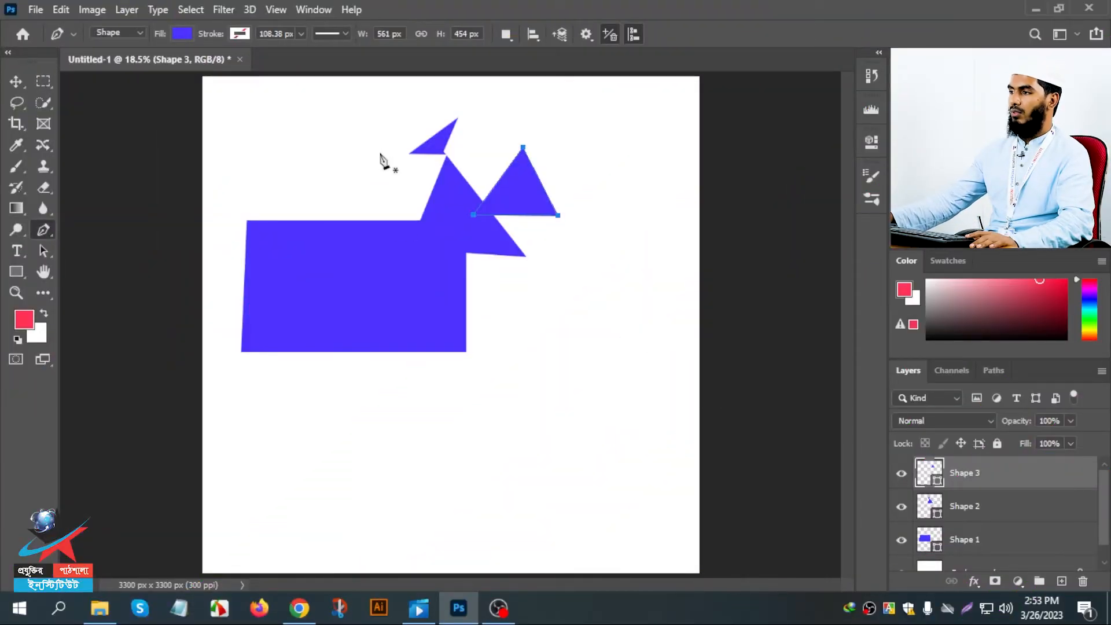
- Change the fill colour of the Shape 3 triangle to red, ff3232
{"action": "double_click", "coordinate": [935, 481]}
{"action": "left_click_drag", "start_coordinate": [775, 262], "coordinate": [782, 162]}
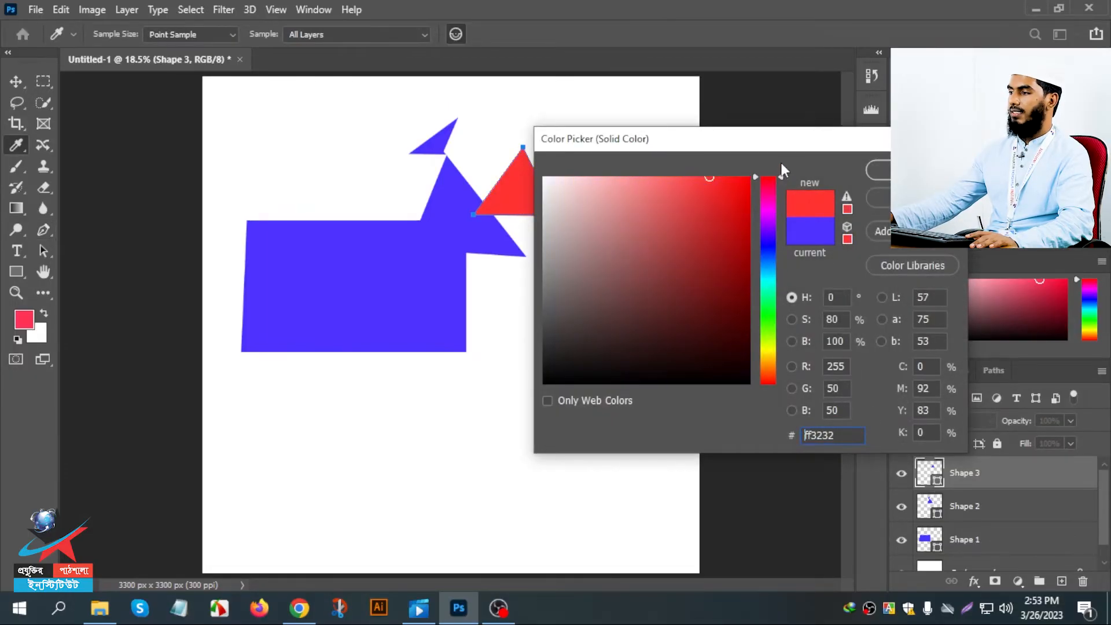
{"action": "left_click", "coordinate": [883, 172]}
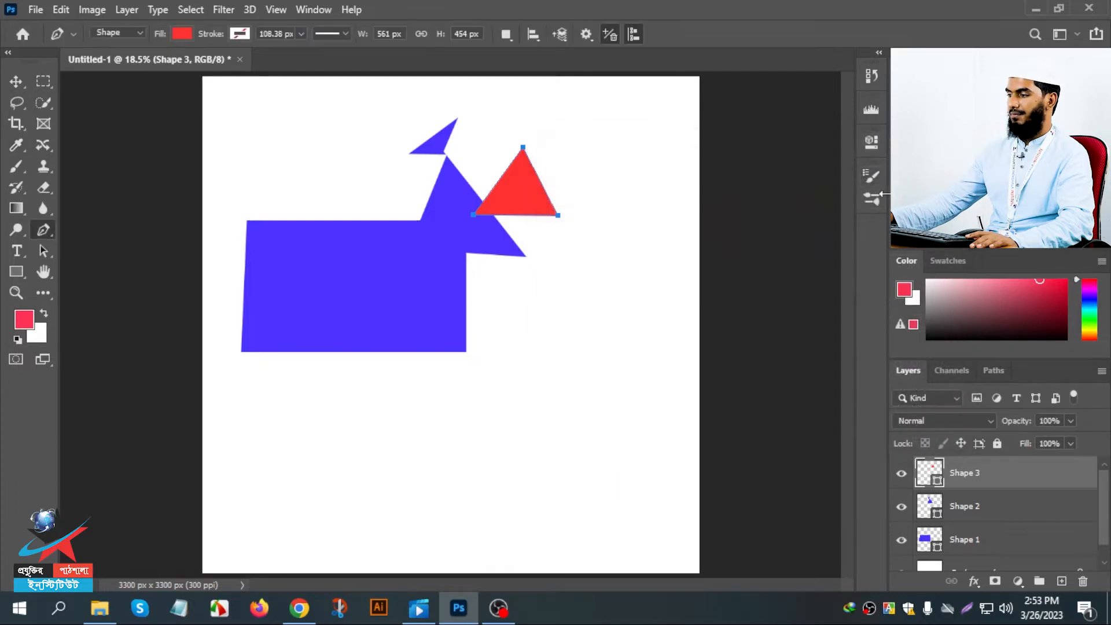
- Change the fill colour of the Shape 2 triangles to green, 32ff97
{"action": "double_click", "coordinate": [935, 513]}
{"action": "left_click", "coordinate": [758, 297]}
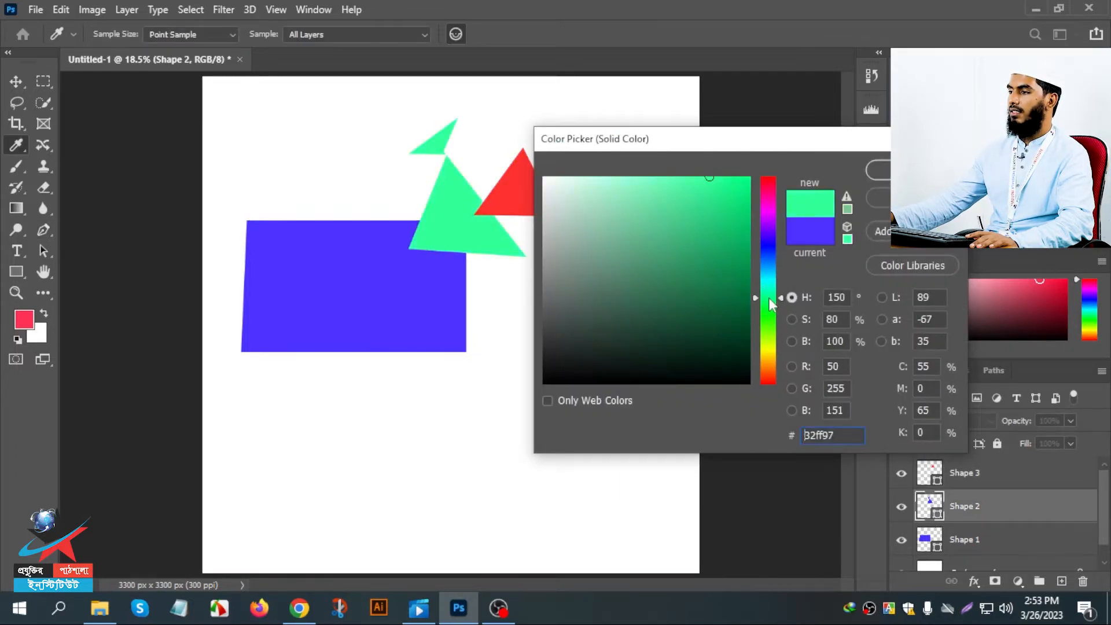
{"action": "left_click", "coordinate": [879, 170]}
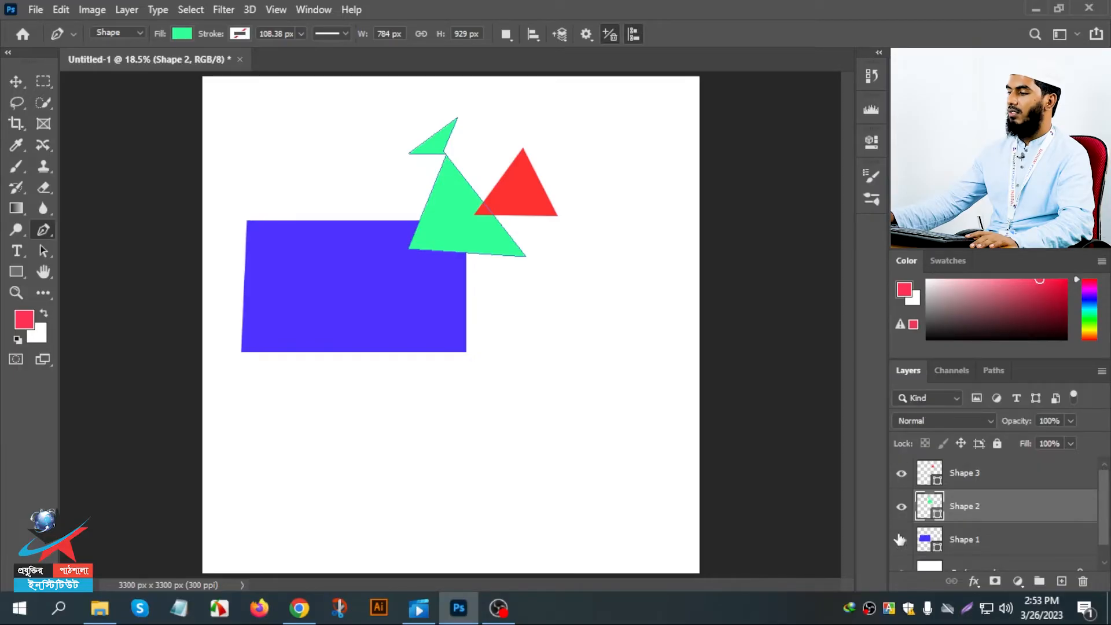
- Change the fill colour of the four-sided Shape 1 to a dark orange
{"action": "double_click", "coordinate": [930, 545]}
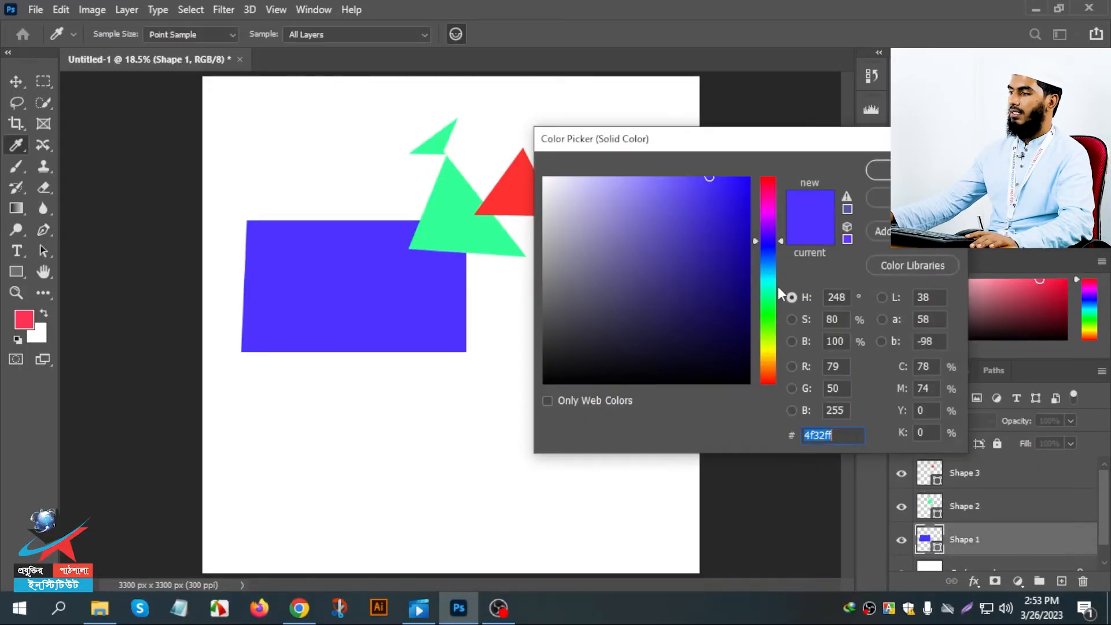
{"action": "mouse_move", "coordinate": [773, 303]}
{"action": "left_mouse_down"}
{"action": "mouse_move", "coordinate": [773, 377]}
{"action": "mouse_move", "coordinate": [764, 367]}
{"action": "left_mouse_up"}
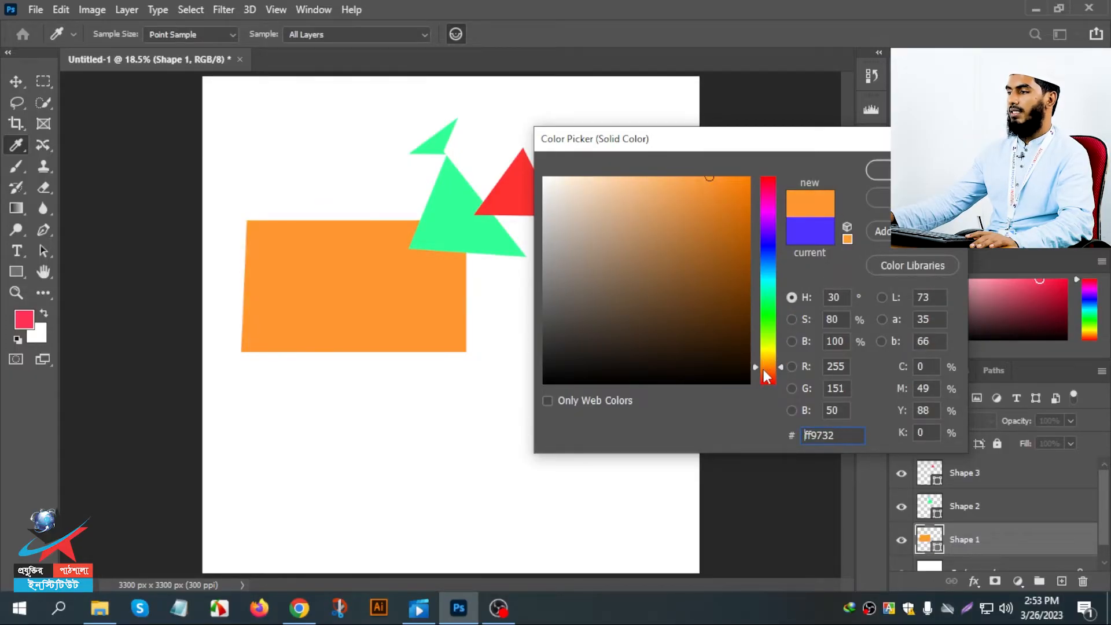
{"action": "left_click_drag", "start_coordinate": [725, 225], "coordinate": [743, 213]}
{"action": "left_click", "coordinate": [879, 170]}
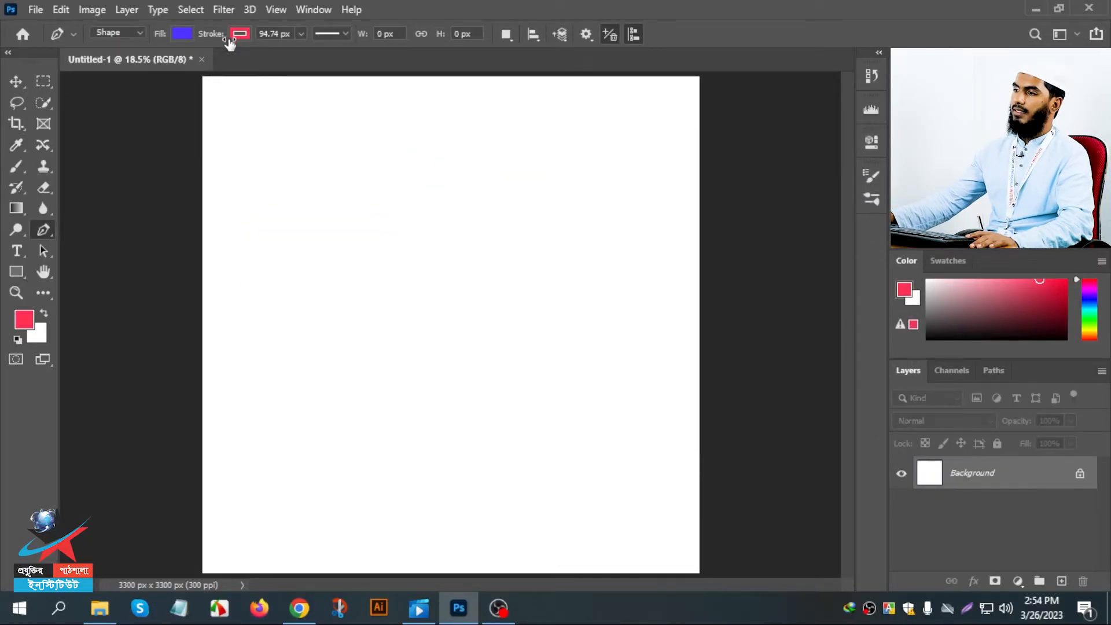
- Set the stroke to none and draw a closed triangle about 1561 × 1032 px on the blank canvas
{"action": "left_click", "coordinate": [233, 36]}
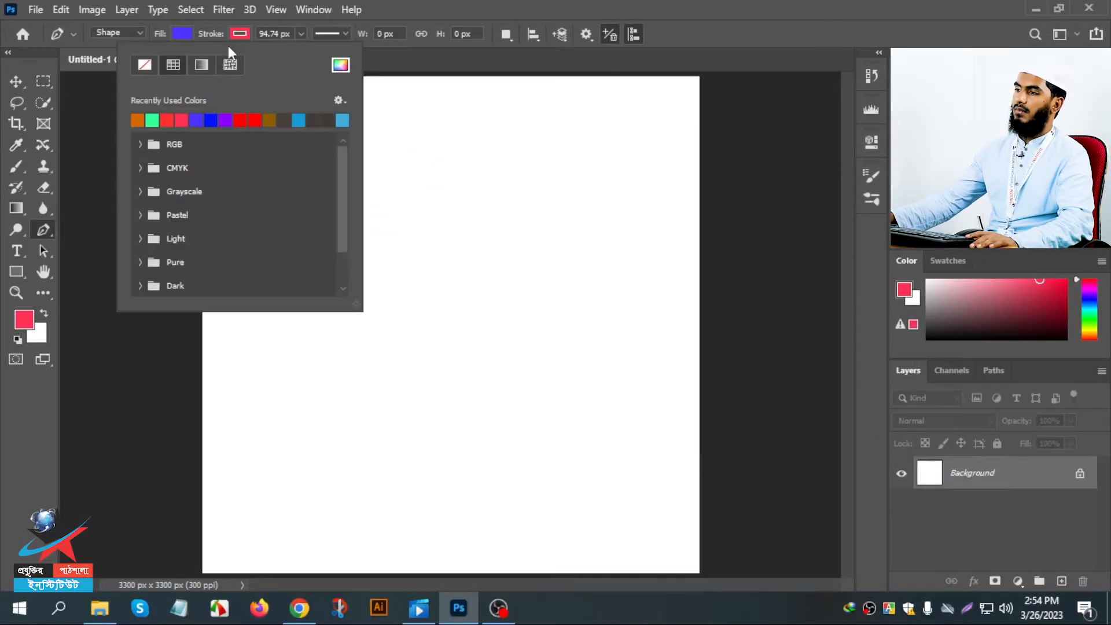
{"action": "left_click", "coordinate": [145, 65]}
{"action": "left_click", "coordinate": [368, 182]}
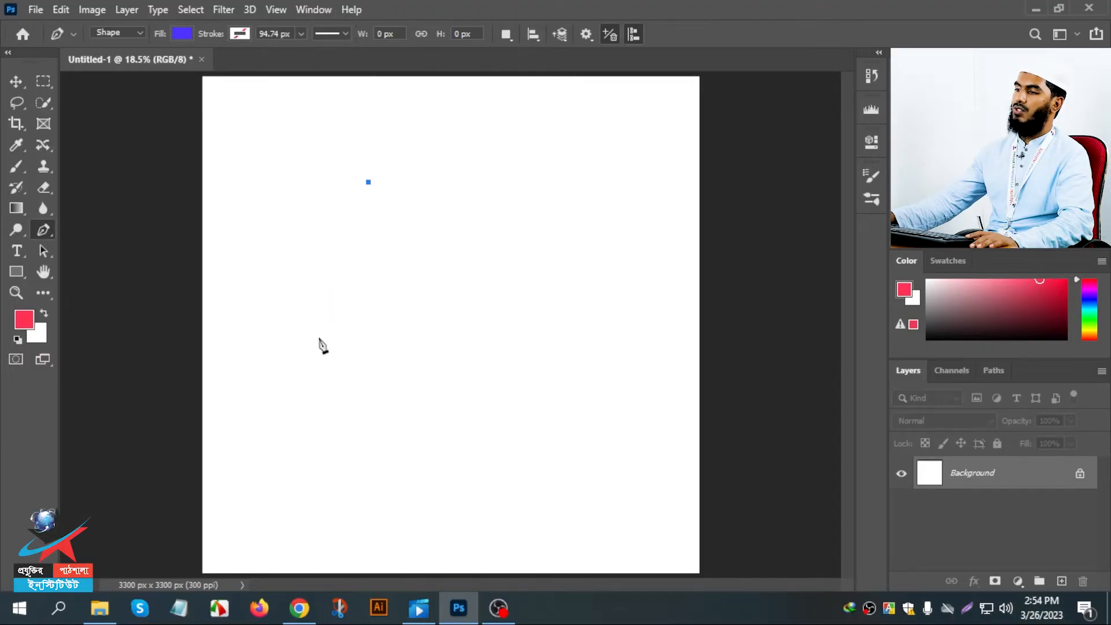
{"action": "left_click", "coordinate": [319, 337]}
{"action": "left_click", "coordinate": [554, 313]}
{"action": "left_click", "coordinate": [368, 182]}
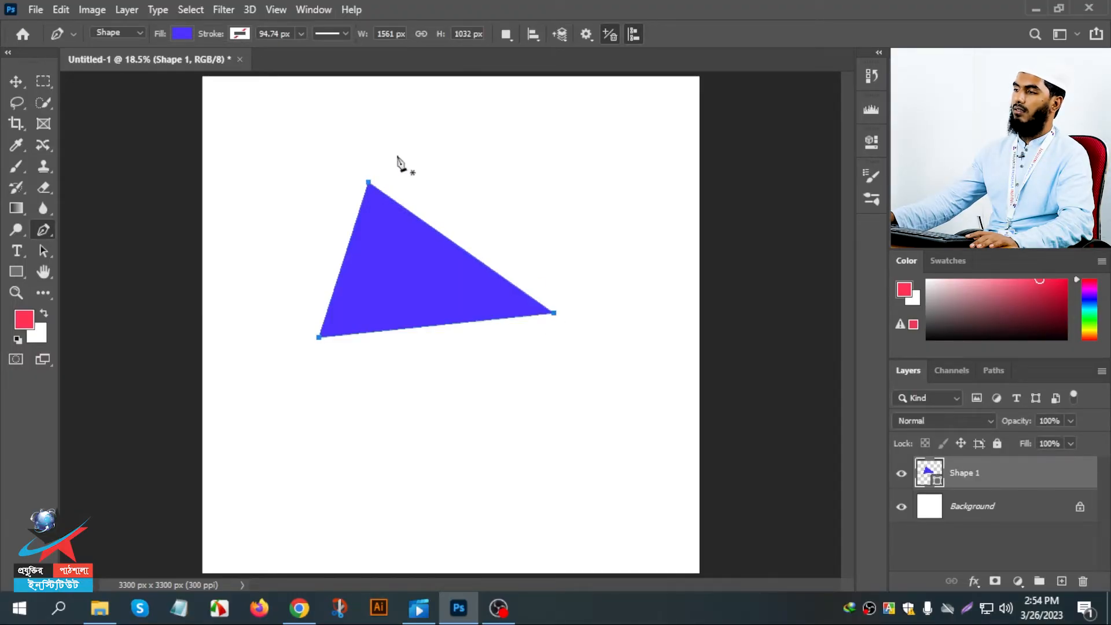
- With the Combine Shapes path operation, draw a closed four-sided shape overlapping the right part of the triangle
{"action": "left_click", "coordinate": [512, 35]}
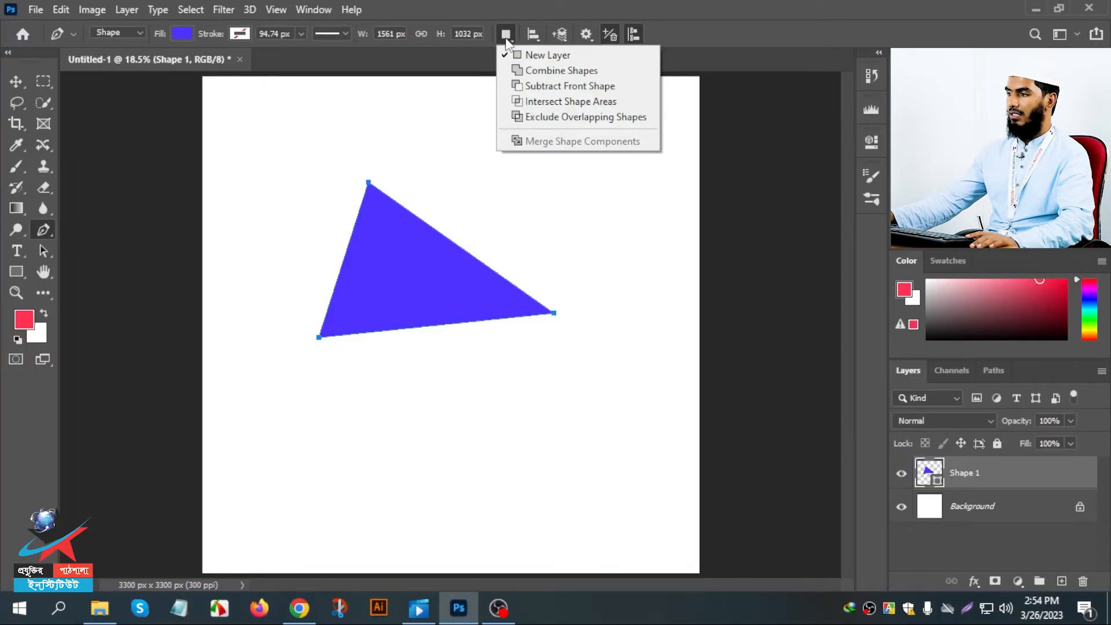
{"action": "left_click", "coordinate": [521, 71]}
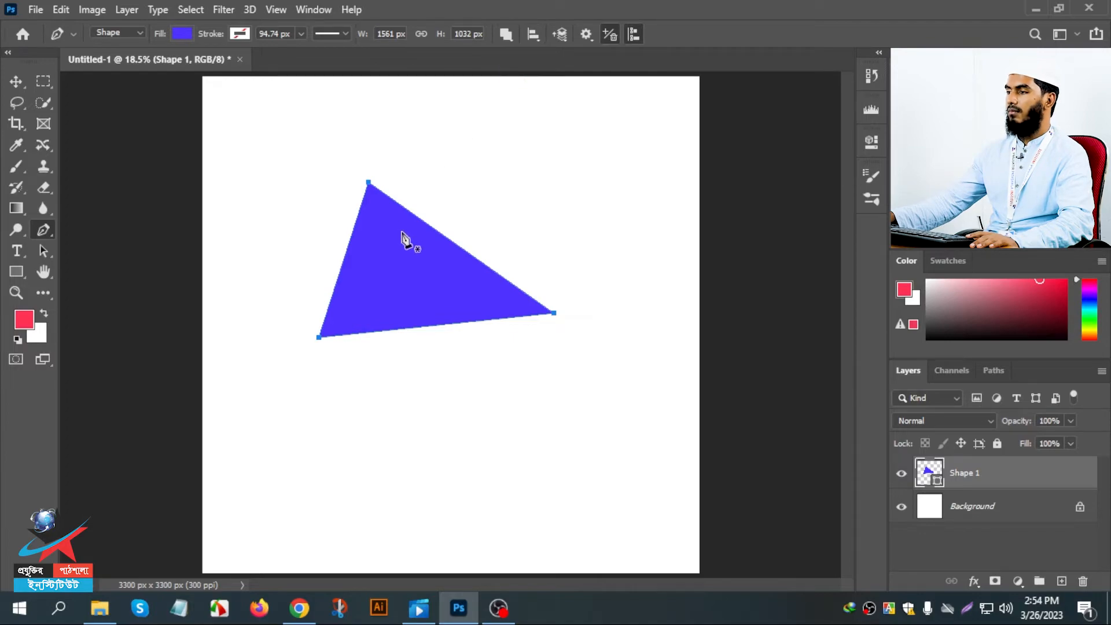
{"action": "left_click", "coordinate": [430, 211]}
{"action": "left_click_drag", "start_coordinate": [399, 429], "coordinate": [416, 425]}
{"action": "left_click", "coordinate": [641, 333]}
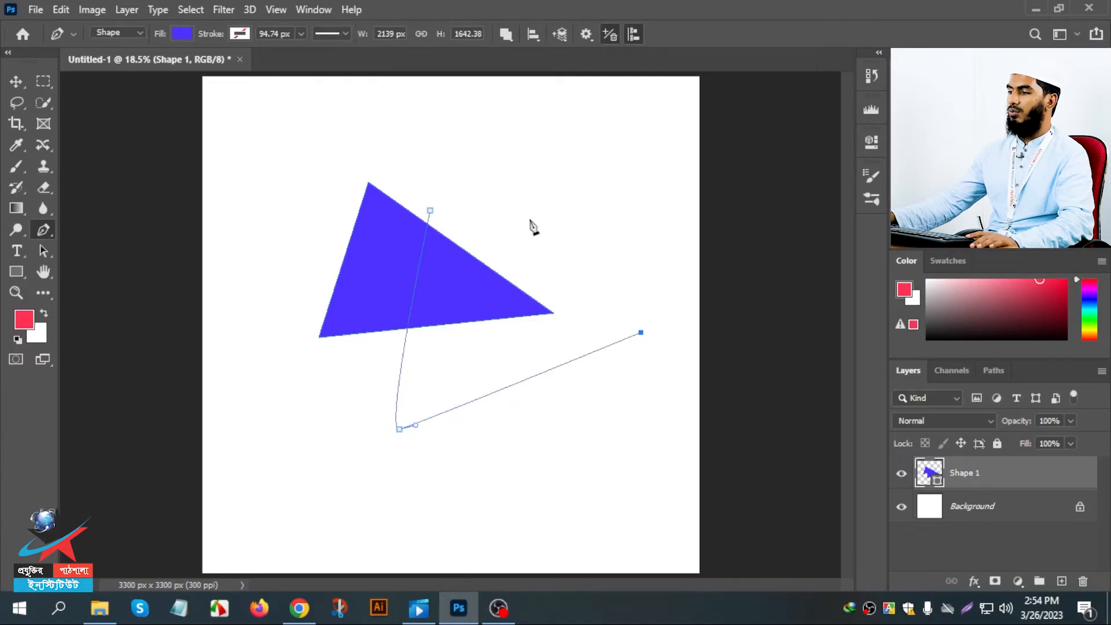
{"action": "left_click", "coordinate": [529, 219]}
{"action": "left_click", "coordinate": [430, 211]}
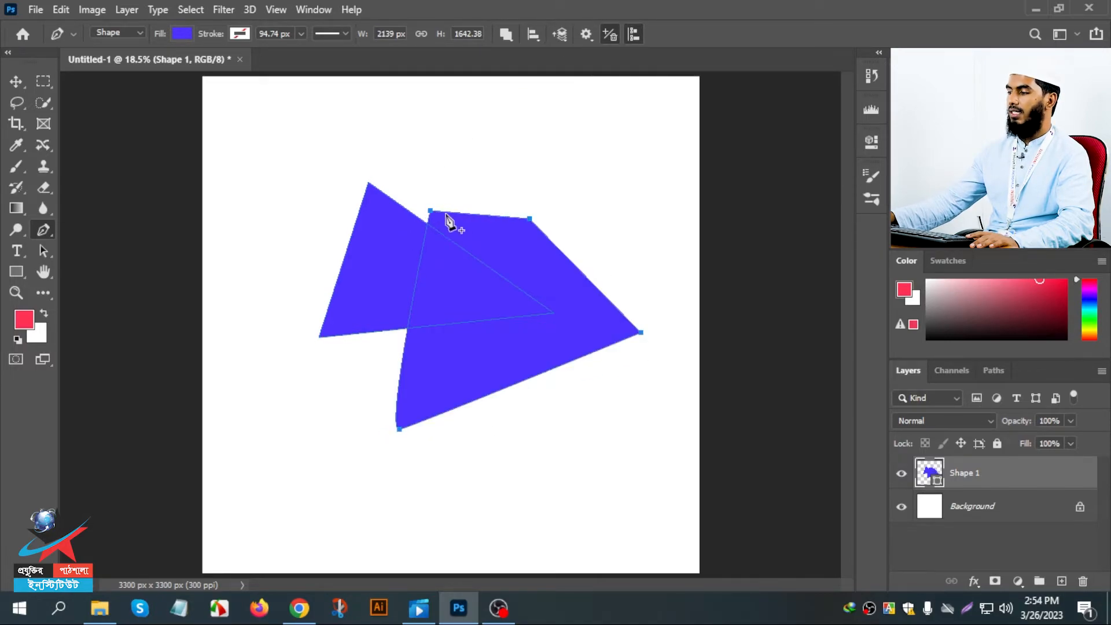
- Set the layer thumbnails to large and reselect the Shape 1 layer
{"action": "right_click", "coordinate": [931, 472]}
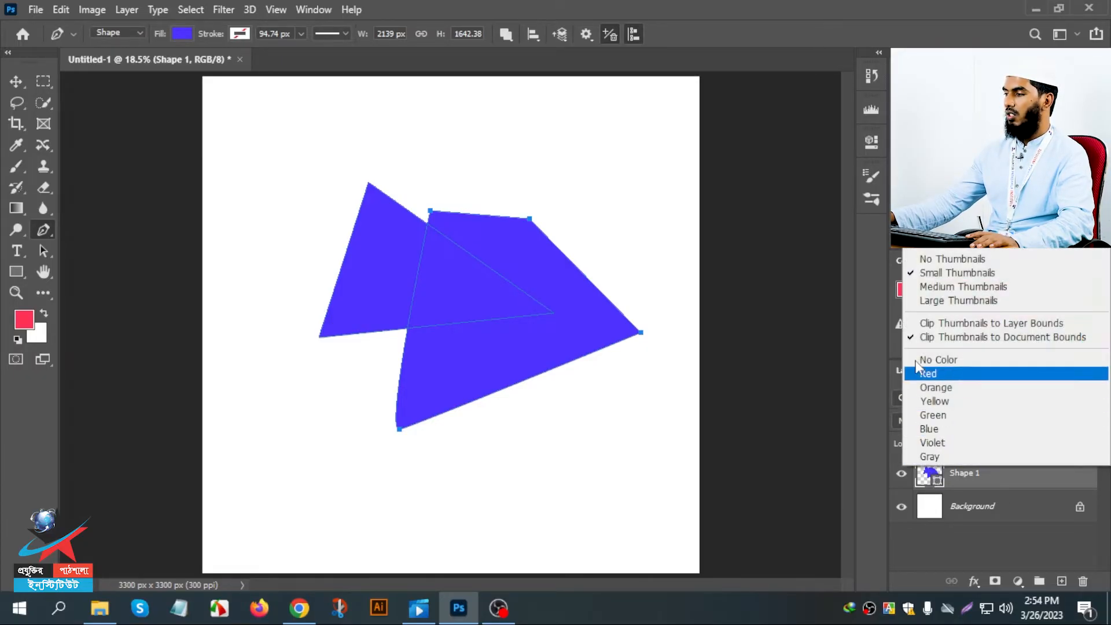
{"action": "left_click", "coordinate": [908, 301]}
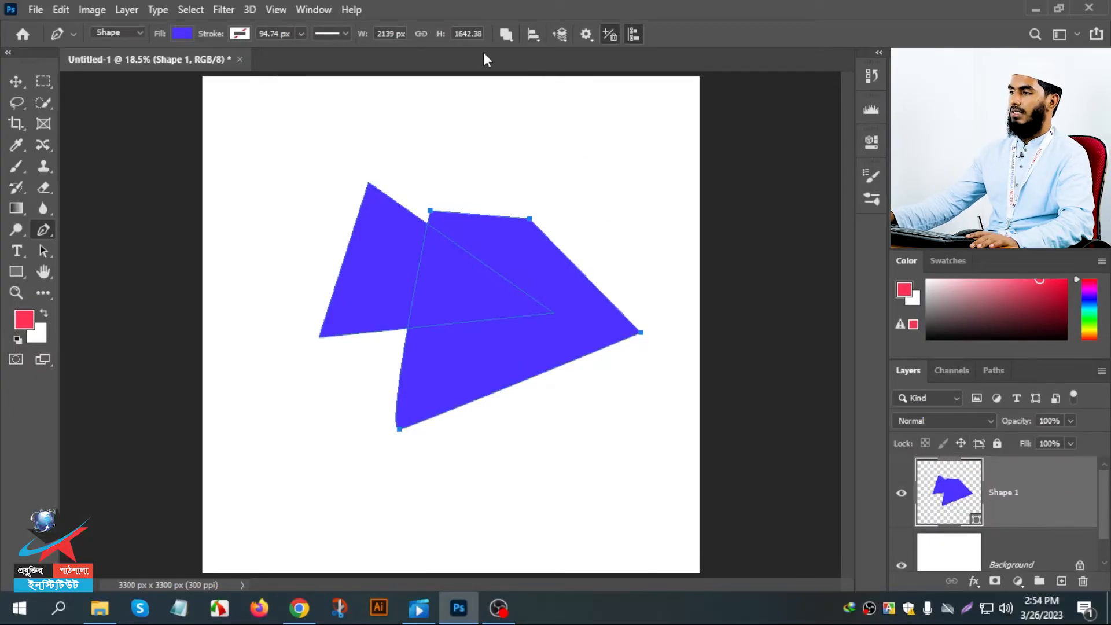
{"action": "left_click", "coordinate": [998, 535]}
{"action": "left_click", "coordinate": [1002, 521]}
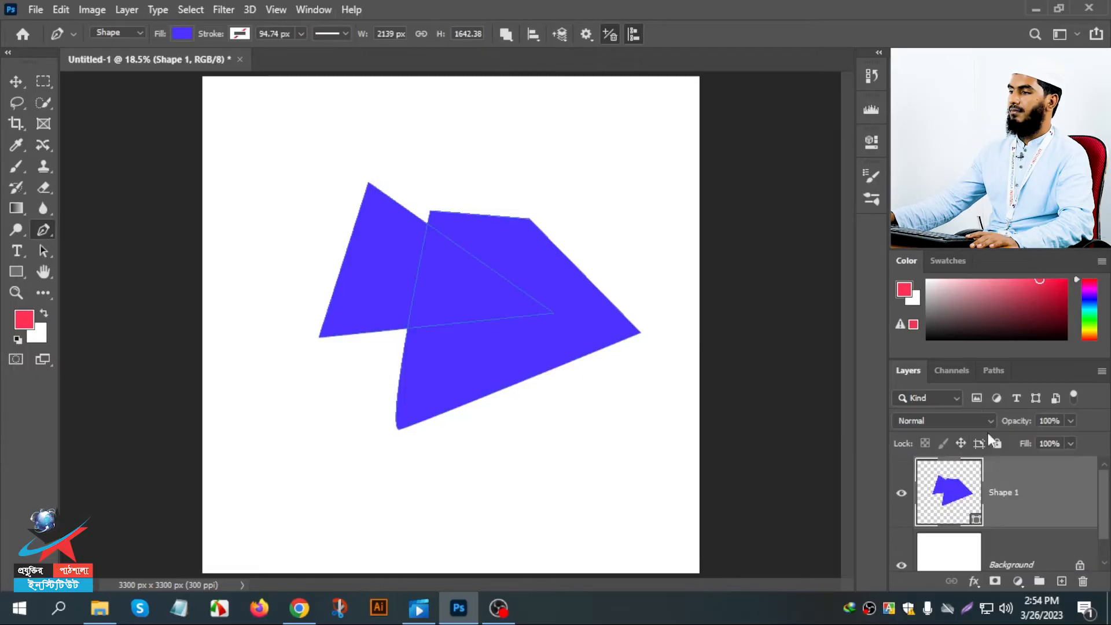
- With the Subtract Front Shape path operation, draw a closed four-sided path over the right side of the combined shape
{"action": "left_click", "coordinate": [506, 35]}
{"action": "left_click", "coordinate": [528, 87]}
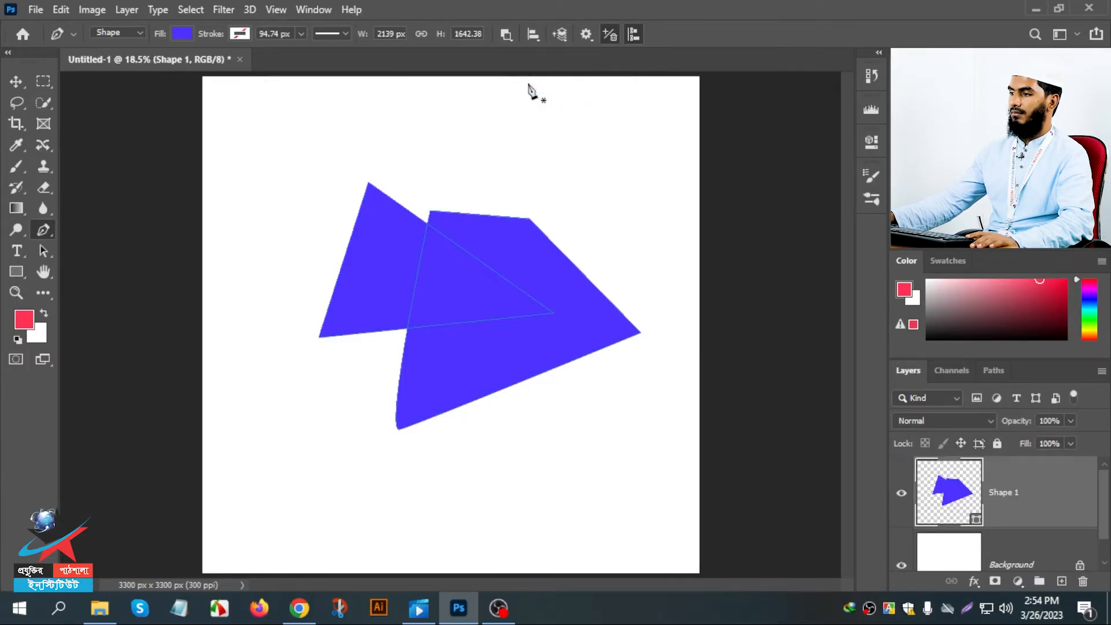
{"action": "left_click", "coordinate": [522, 192]}
{"action": "left_click", "coordinate": [489, 417]}
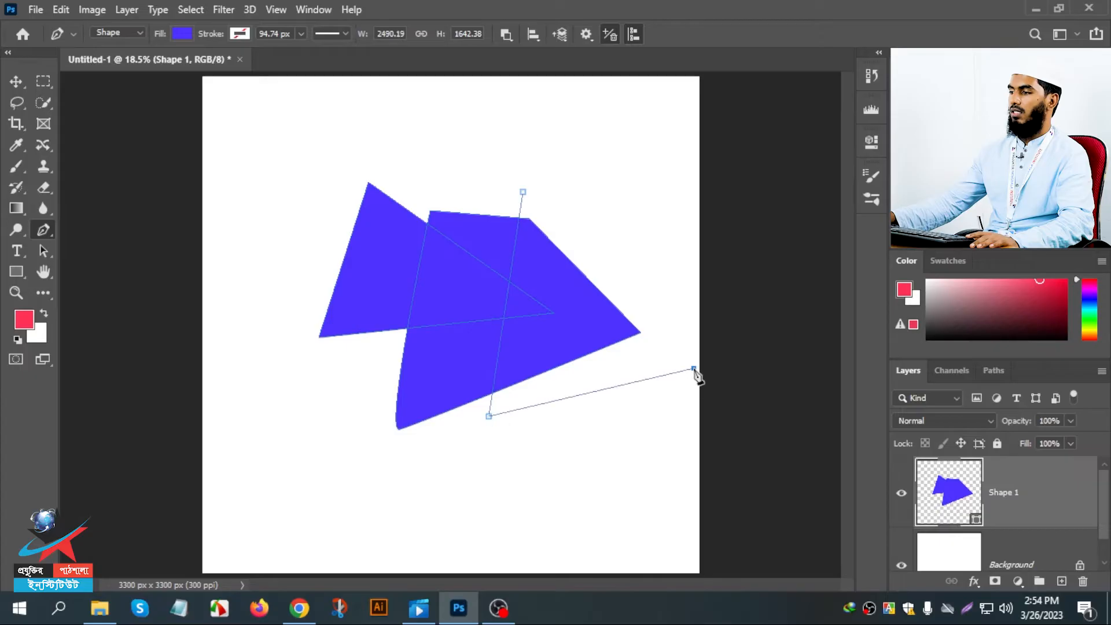
{"action": "left_click", "coordinate": [694, 368]}
{"action": "left_click", "coordinate": [615, 196]}
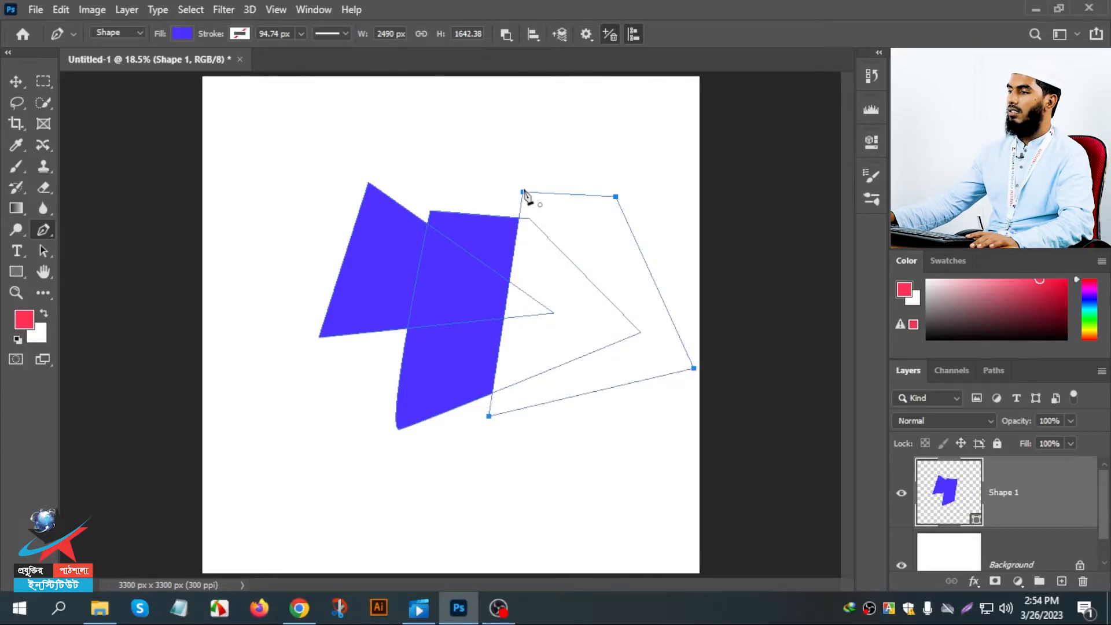
{"action": "double_click", "coordinate": [522, 191]}
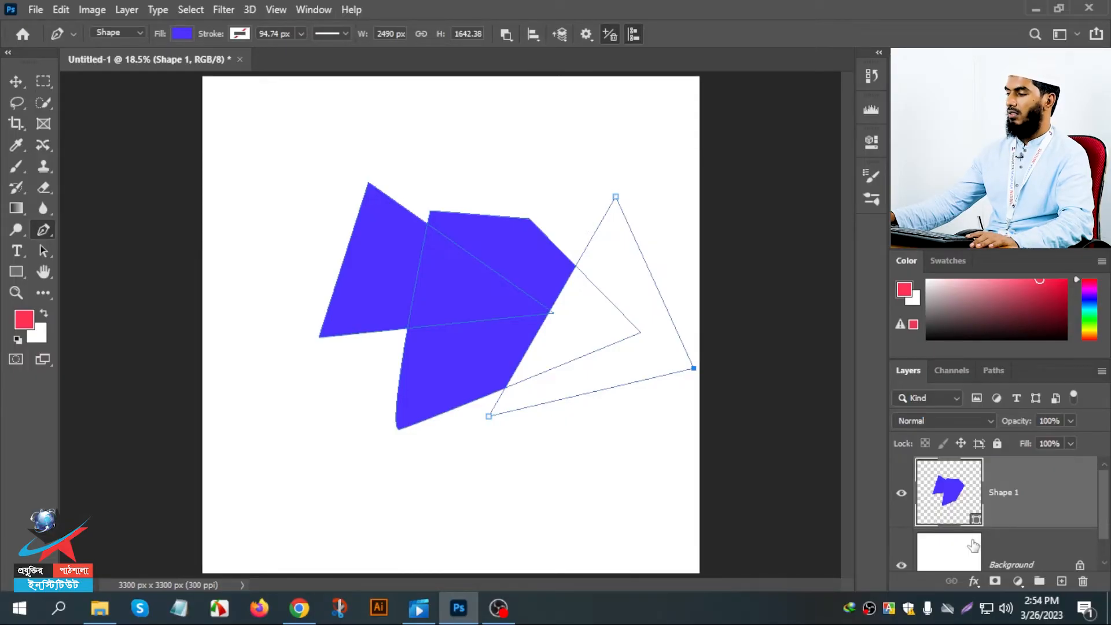
- Delete the subtracting path and then the whole Shape 1 layer
{"action": "scroll", "coordinate": [999, 529], "scroll_direction": "down", "scroll_amount": 1}
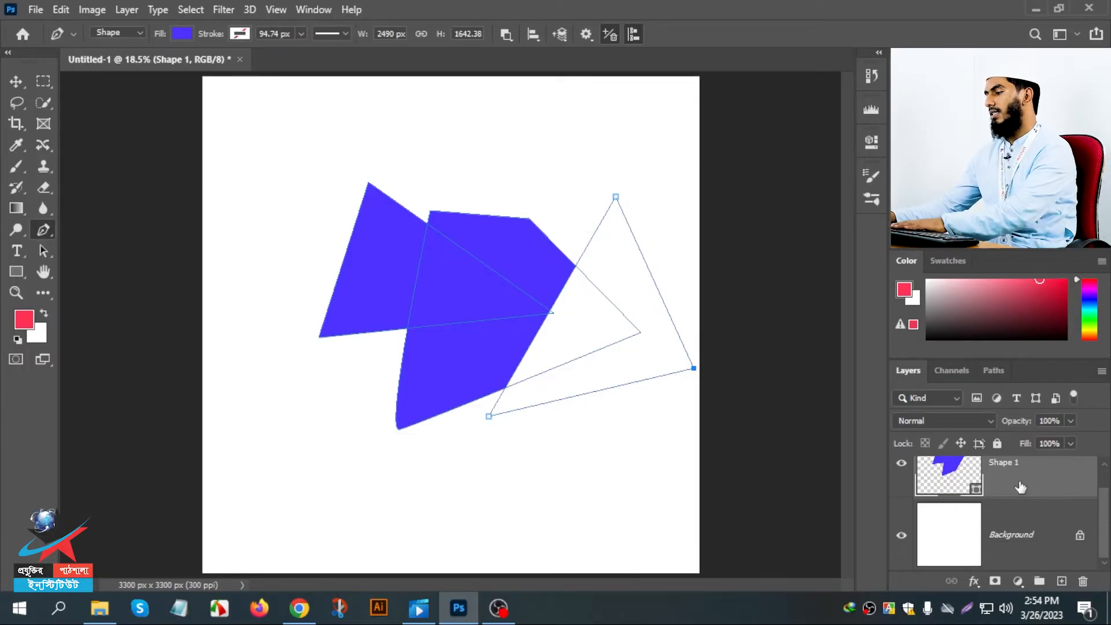
{"action": "key", "text": "Delete"}
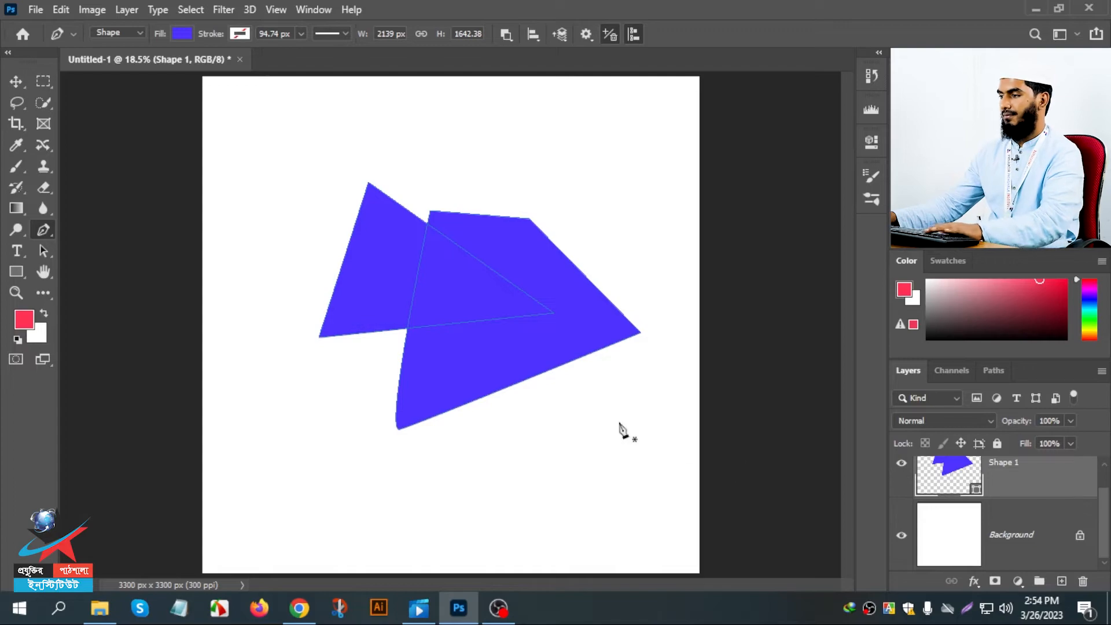
{"action": "key", "text": "Delete"}
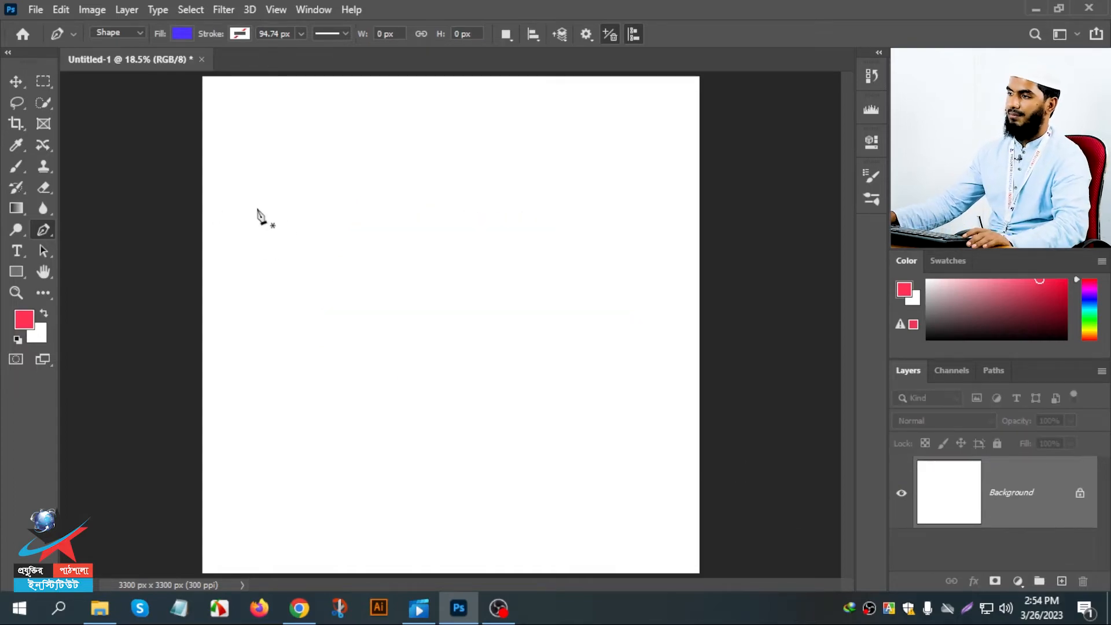
- Draw a closed four-sided shape about 1404 × 1199 px on the blank canvas and reselect its layer
{"action": "left_click", "coordinate": [295, 219]}
{"action": "left_click", "coordinate": [335, 350]}
{"action": "left_click", "coordinate": [507, 297]}
{"action": "left_click", "coordinate": [378, 169]}
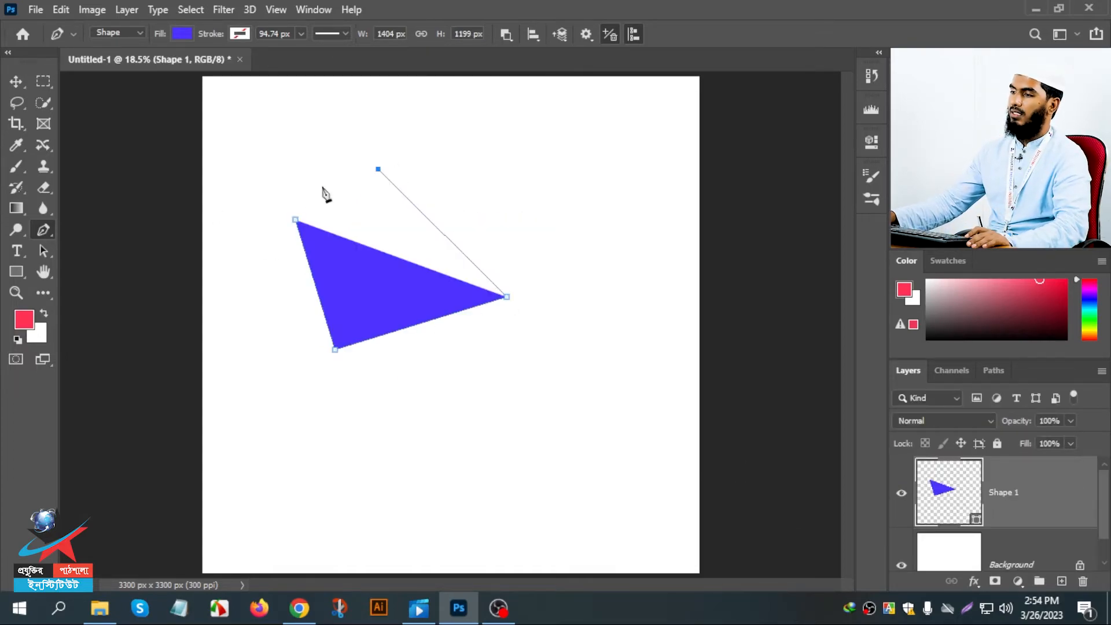
{"action": "left_click", "coordinate": [296, 220]}
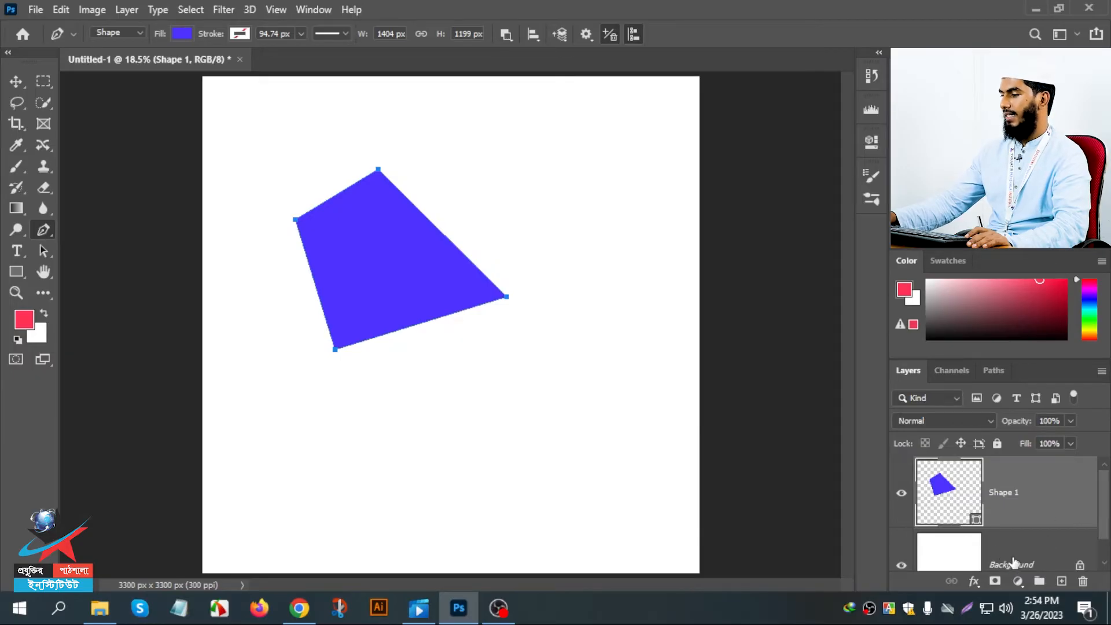
{"action": "left_click", "coordinate": [1014, 562]}
{"action": "left_click", "coordinate": [1009, 486]}
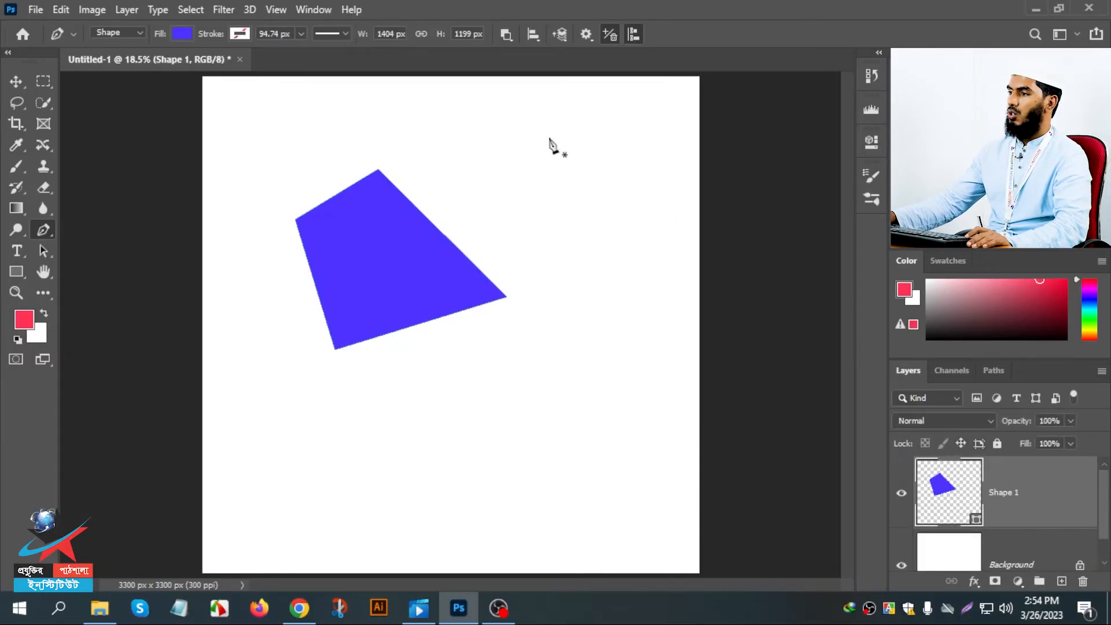
- With the Intersect Shape Areas path operation, draw a closed slanted four-sided path crossing the middle of the shape
{"action": "left_click", "coordinate": [506, 34]}
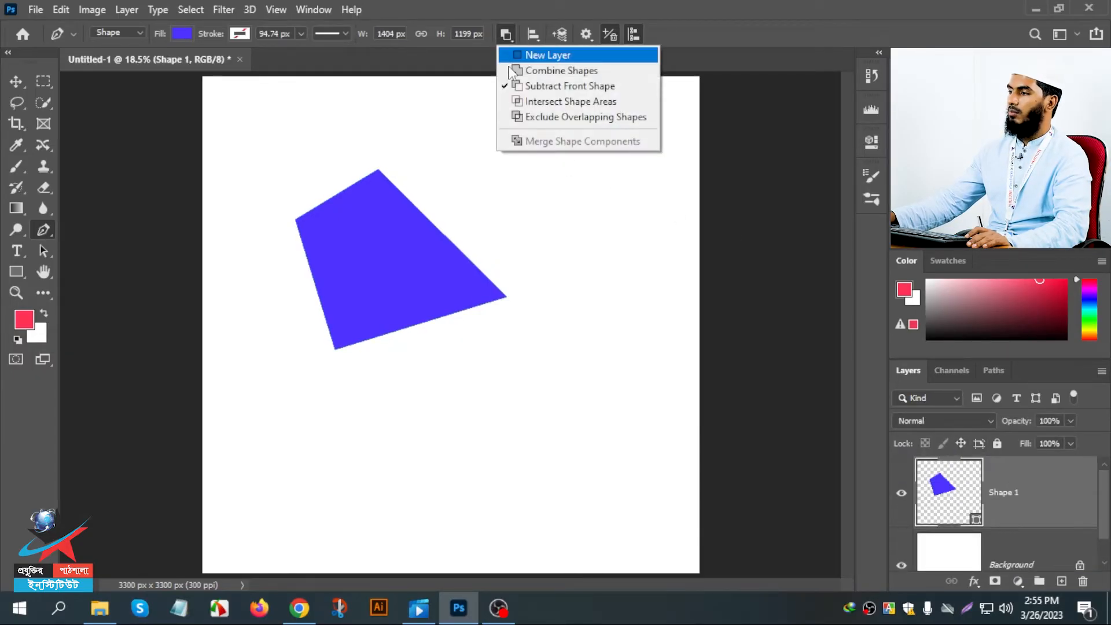
{"action": "left_click", "coordinate": [522, 103]}
{"action": "left_click", "coordinate": [440, 204]}
{"action": "left_click", "coordinate": [255, 298]}
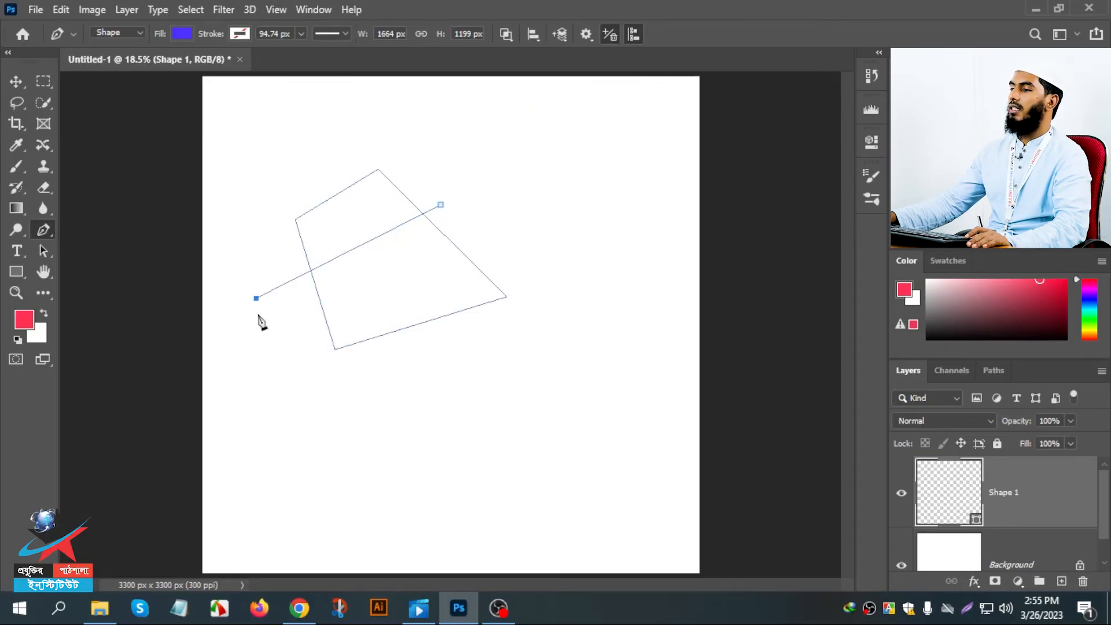
{"action": "left_click", "coordinate": [265, 350]}
{"action": "left_click", "coordinate": [501, 248]}
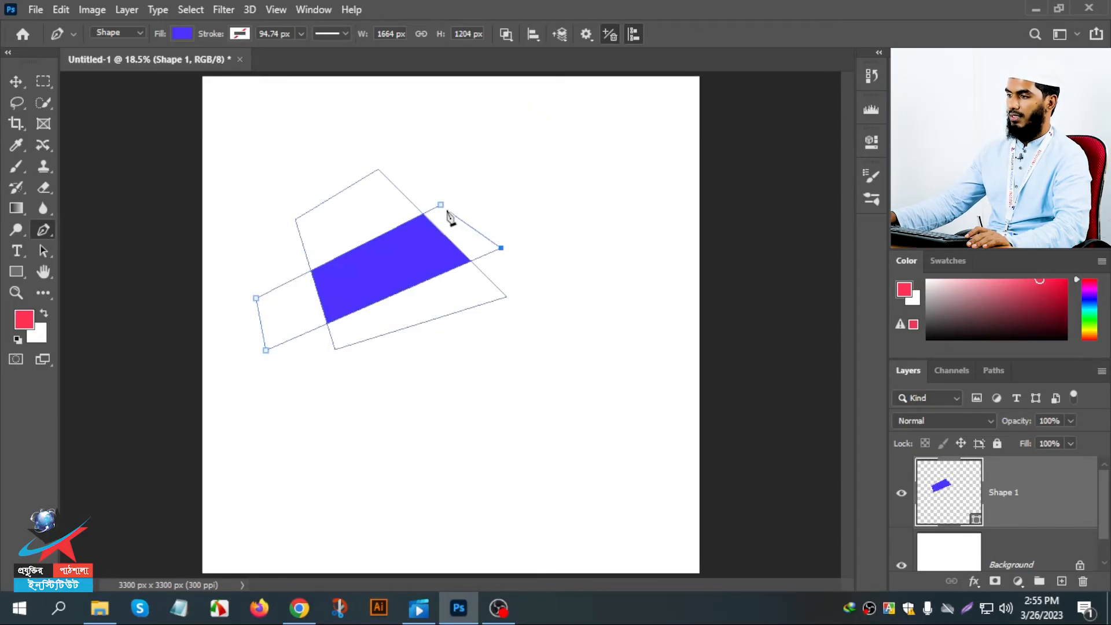
{"action": "left_click", "coordinate": [440, 205]}
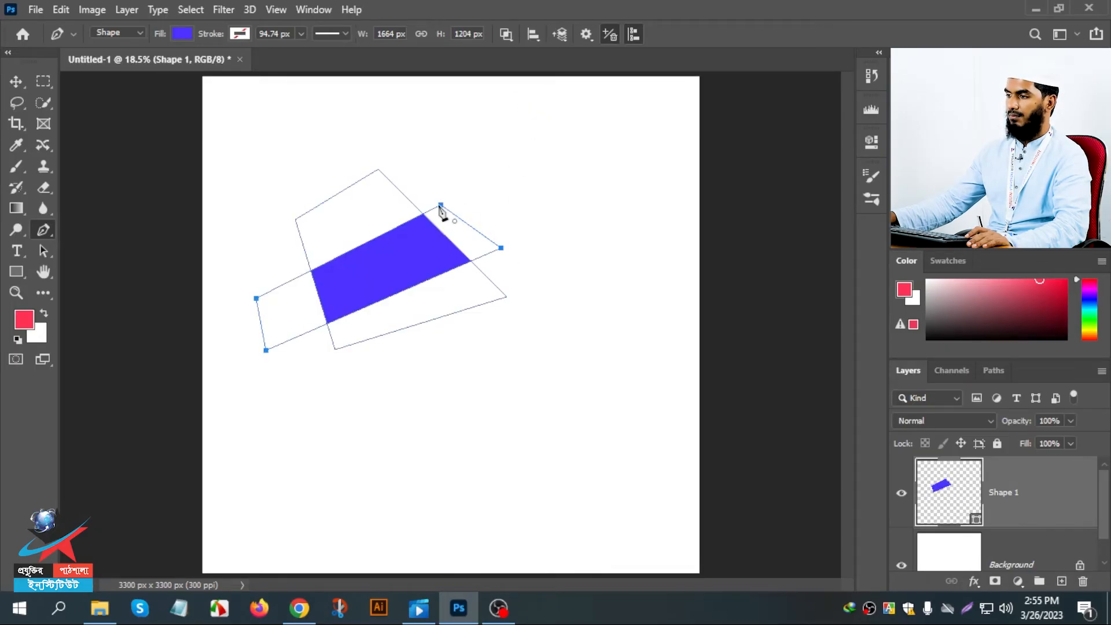
- With the Exclude Overlapping Shapes path operation, draw a closed band running diagonally down from the upper left across the intersected shapes
{"action": "left_click", "coordinate": [509, 34]}
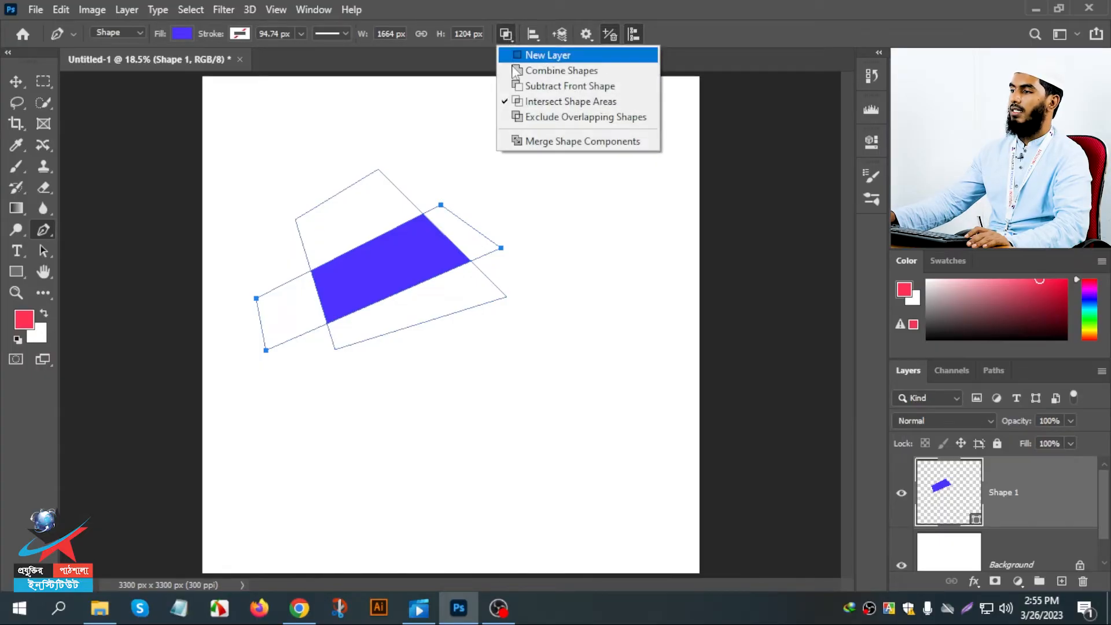
{"action": "left_click", "coordinate": [528, 117]}
{"action": "key", "text": "ctrl+z"}
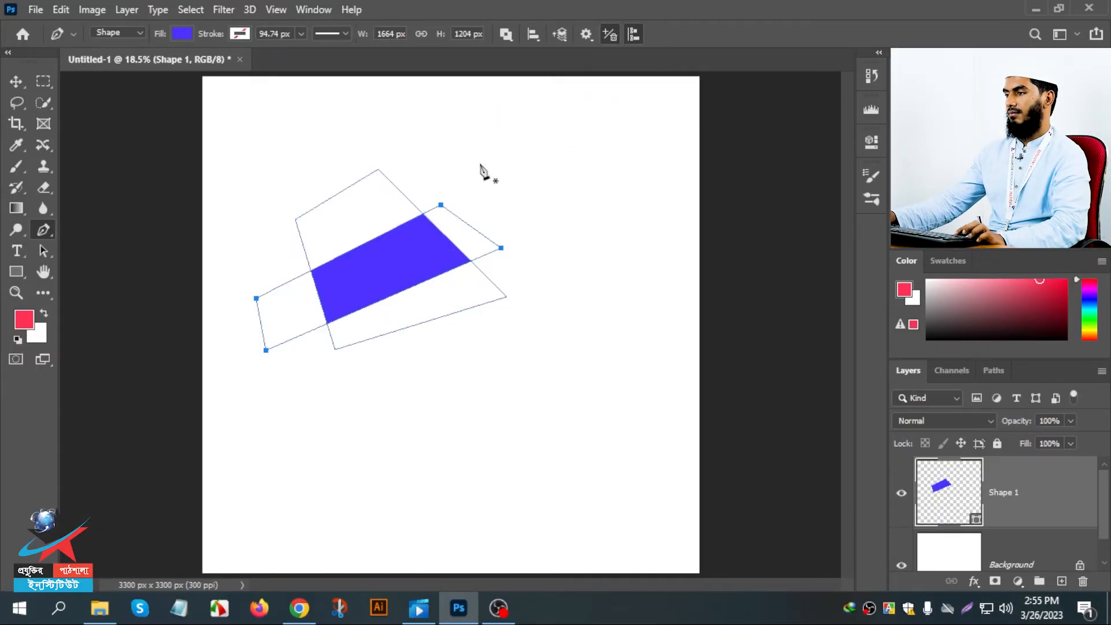
{"action": "left_click", "coordinate": [311, 187]}
{"action": "left_click", "coordinate": [399, 384]}
{"action": "left_click", "coordinate": [482, 323]}
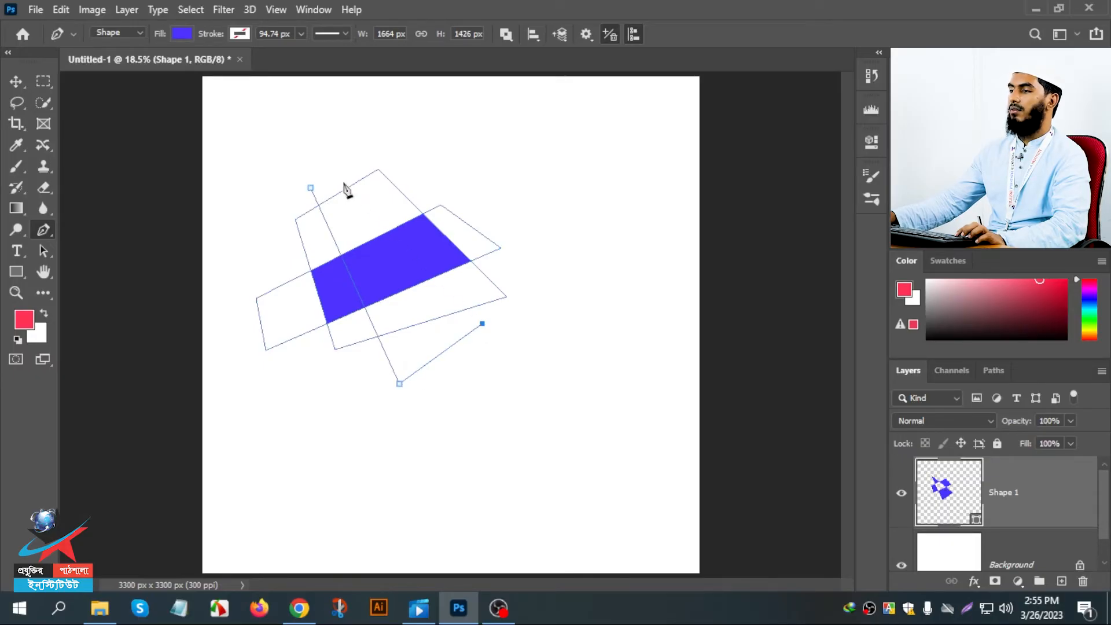
{"action": "left_click", "coordinate": [344, 184]}
{"action": "left_click", "coordinate": [307, 189]}
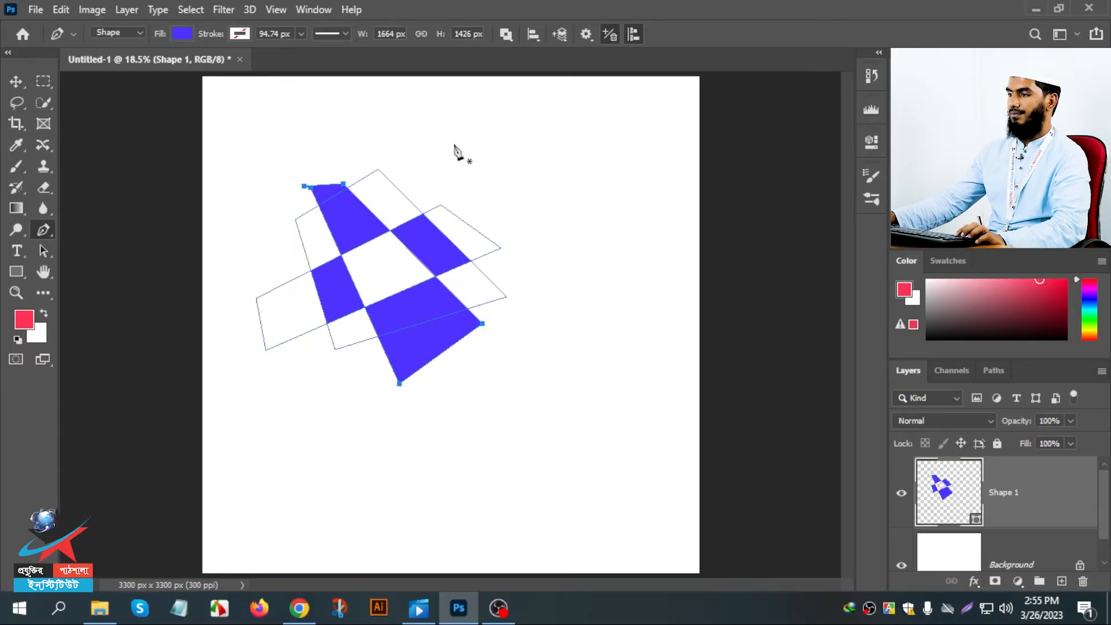
- Delete the Shape 1 layer and draw a new closed four-sided shape about 1734 × 1415 px with a very short top edge
{"action": "key", "text": "ctrl+z"}
{"action": "key", "text": "Delete"}
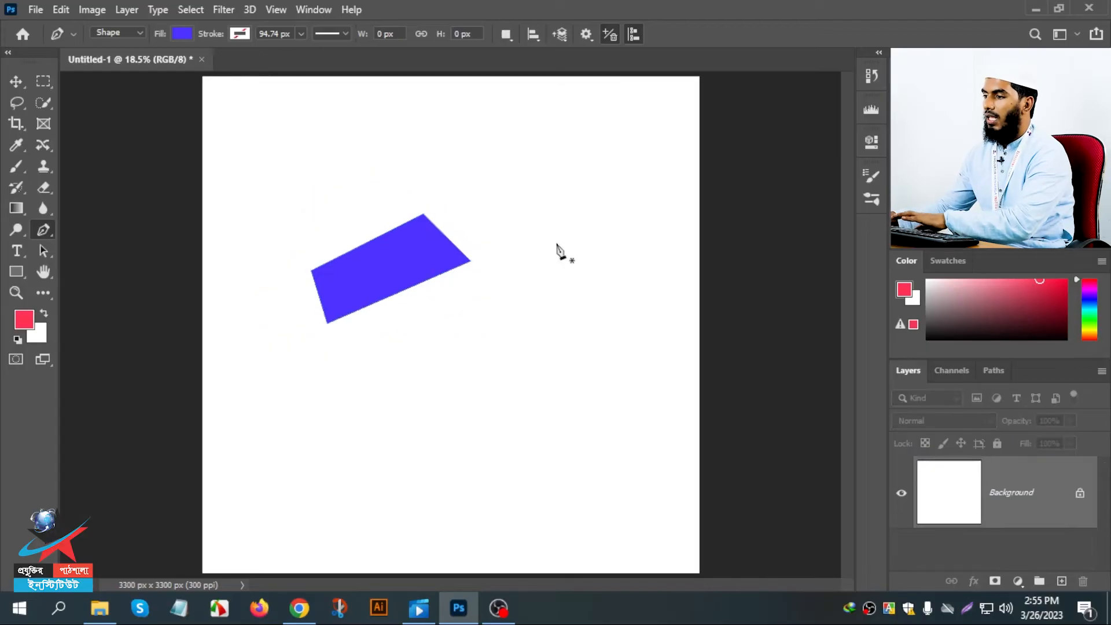
{"action": "left_click", "coordinate": [269, 213]}
{"action": "left_click", "coordinate": [274, 420]}
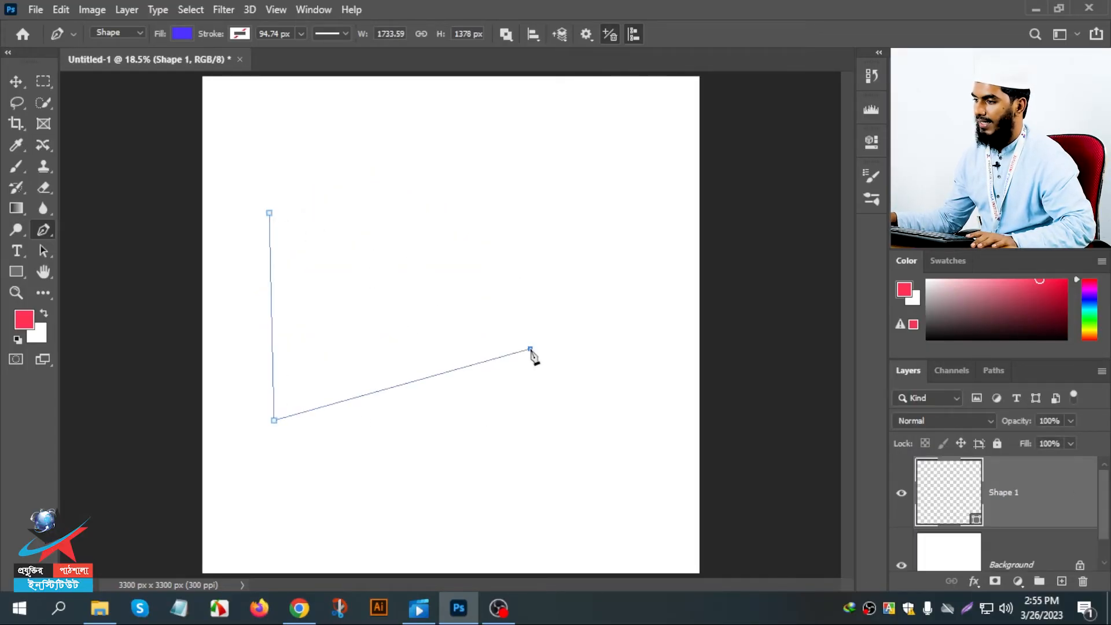
{"action": "left_click", "coordinate": [531, 349]}
{"action": "left_click", "coordinate": [290, 207]}
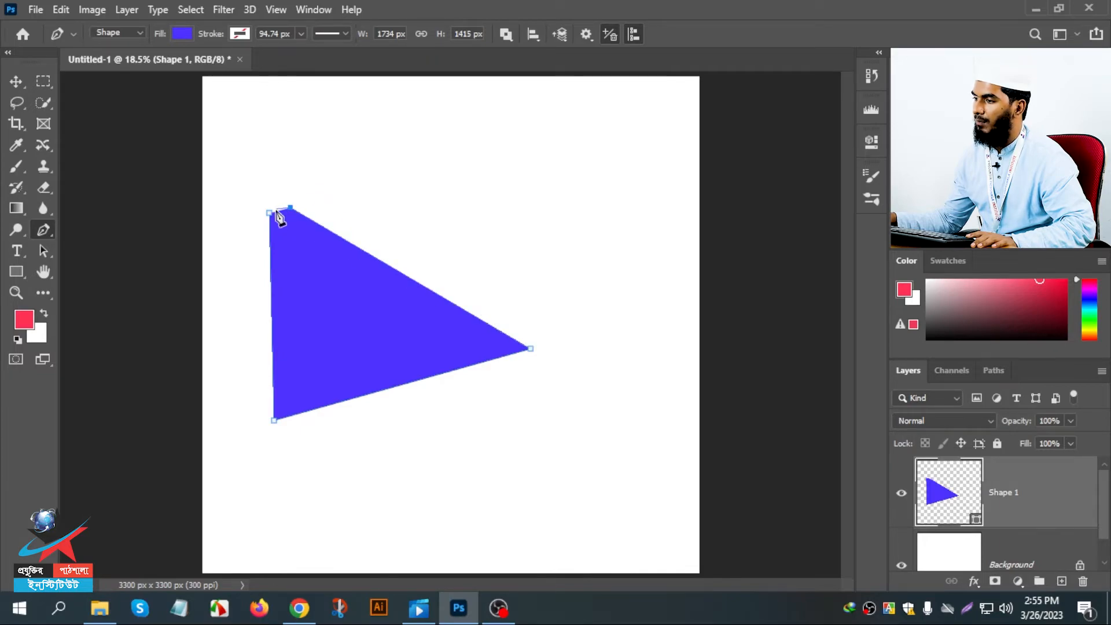
{"action": "left_click", "coordinate": [270, 214]}
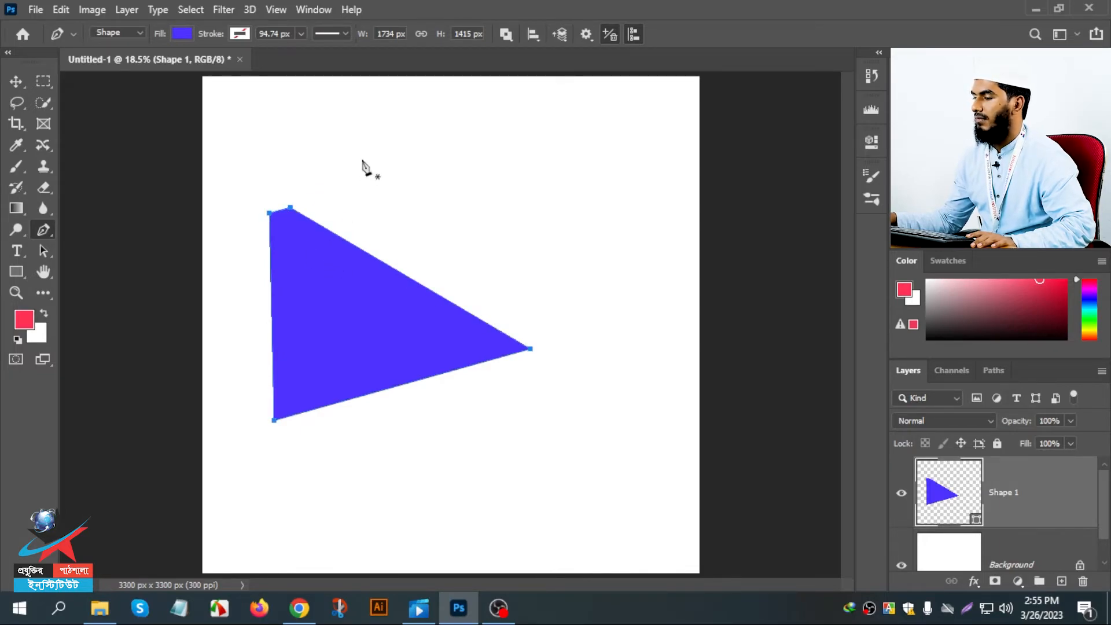
- Try Combine Shapes and Subtract Front Shape on the existing shape with the Background layer hidden, and undo the subtraction and hiding
{"action": "left_click", "coordinate": [506, 34]}
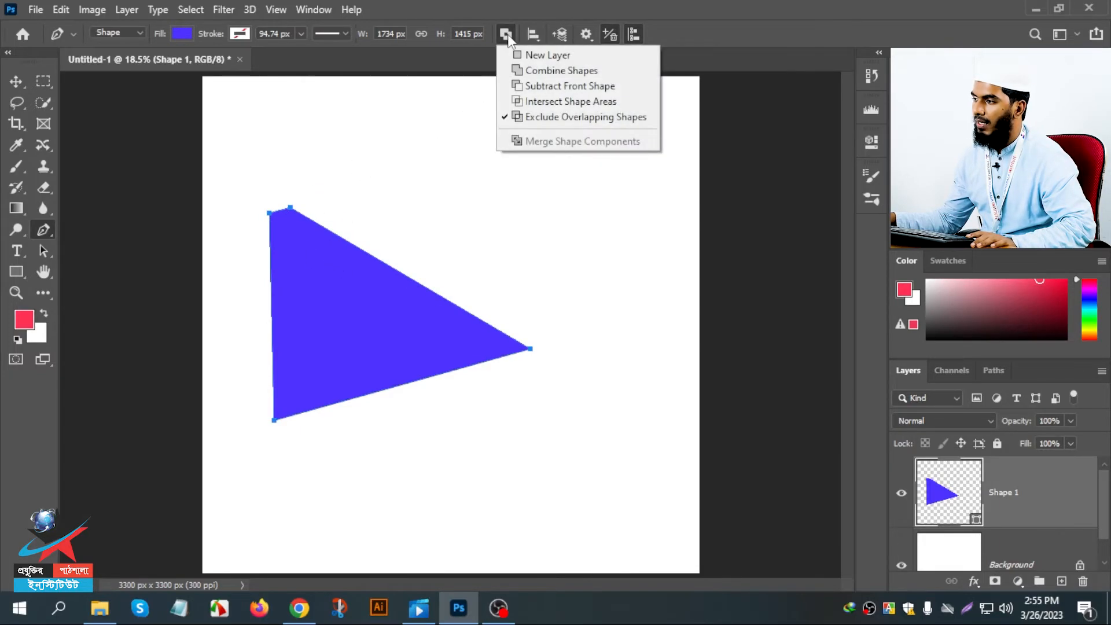
{"action": "left_click", "coordinate": [530, 71]}
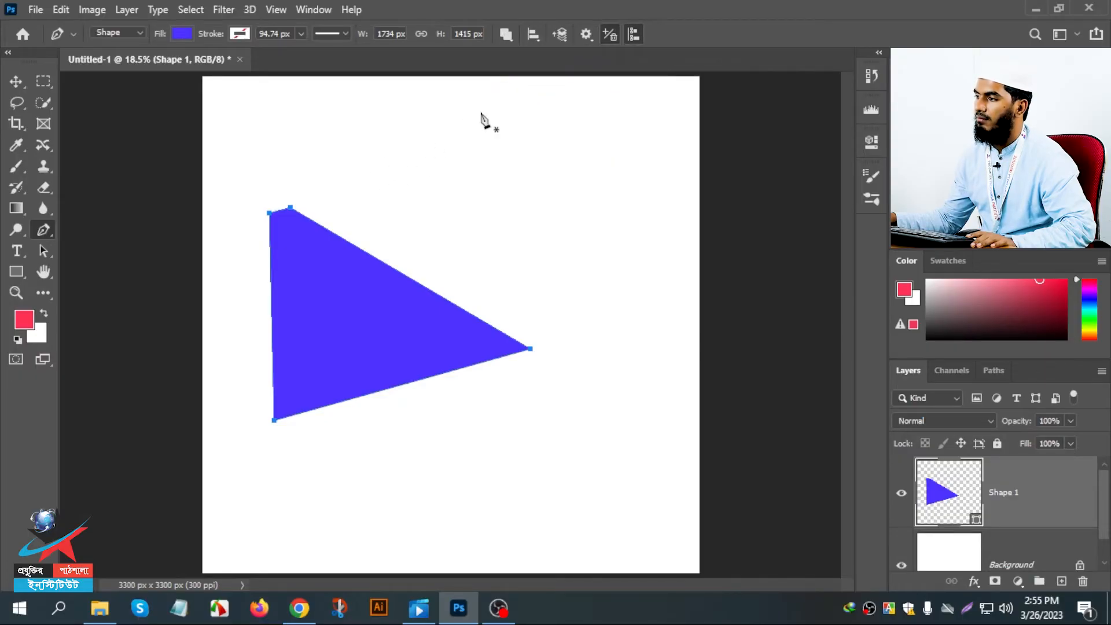
{"action": "left_click", "coordinate": [506, 35]}
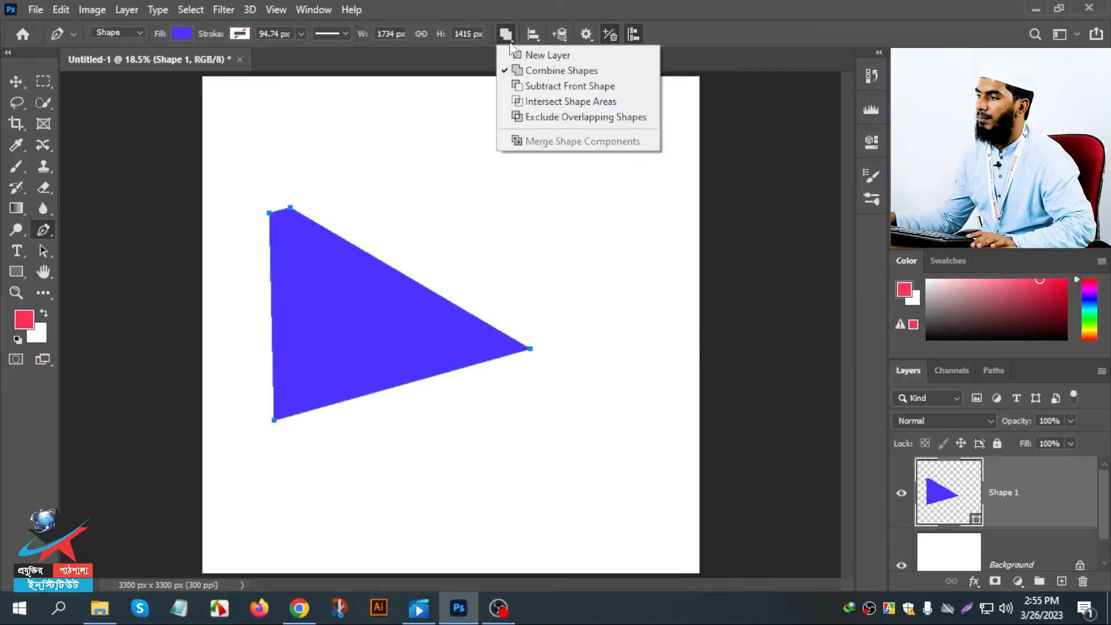
{"action": "left_click", "coordinate": [511, 89]}
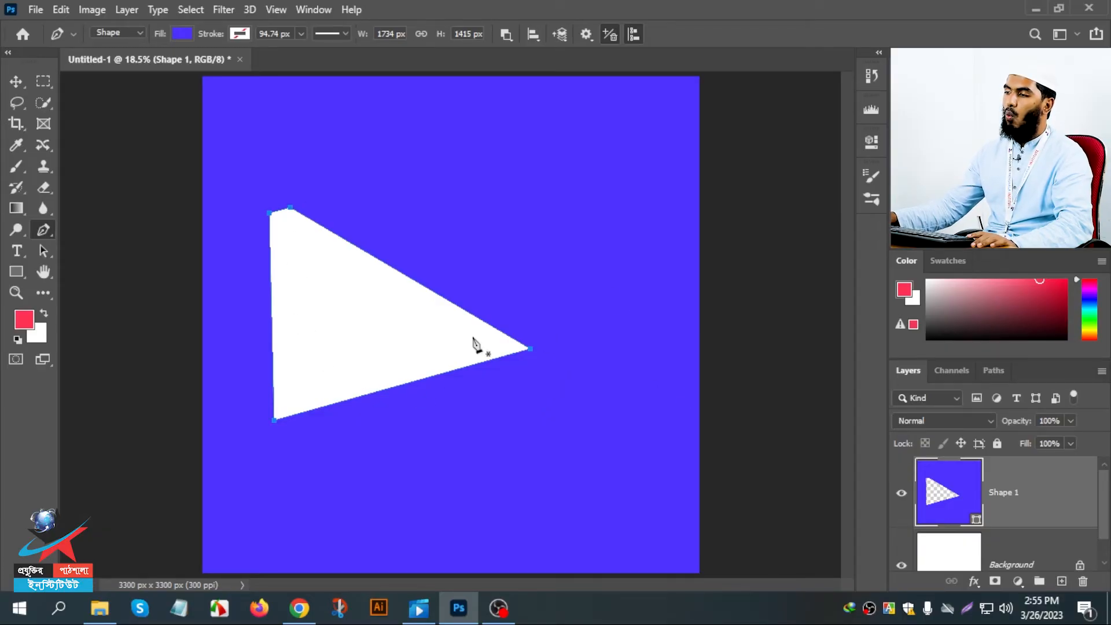
{"action": "left_click", "coordinate": [901, 567]}
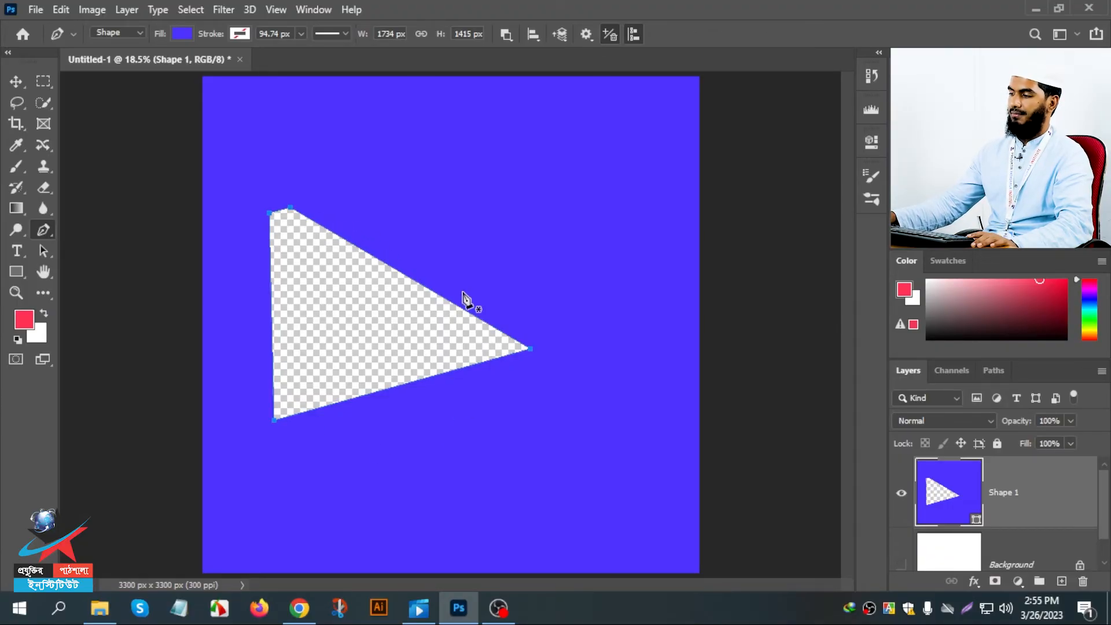
{"action": "key", "text": "ctrl+z"}
{"action": "key", "text": "ctrl+z"}
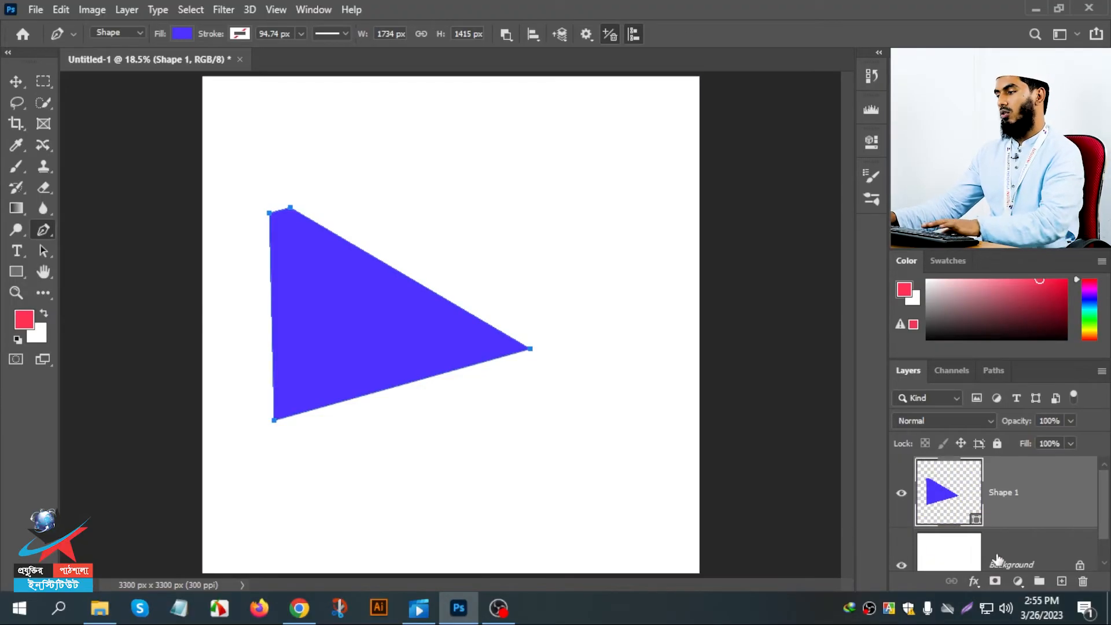
- Delete the Shape 1 layer and draw a new closed four-sided shape about 1712 × 1879 px
{"action": "key", "text": "Delete"}
{"action": "left_click", "coordinate": [339, 184]}
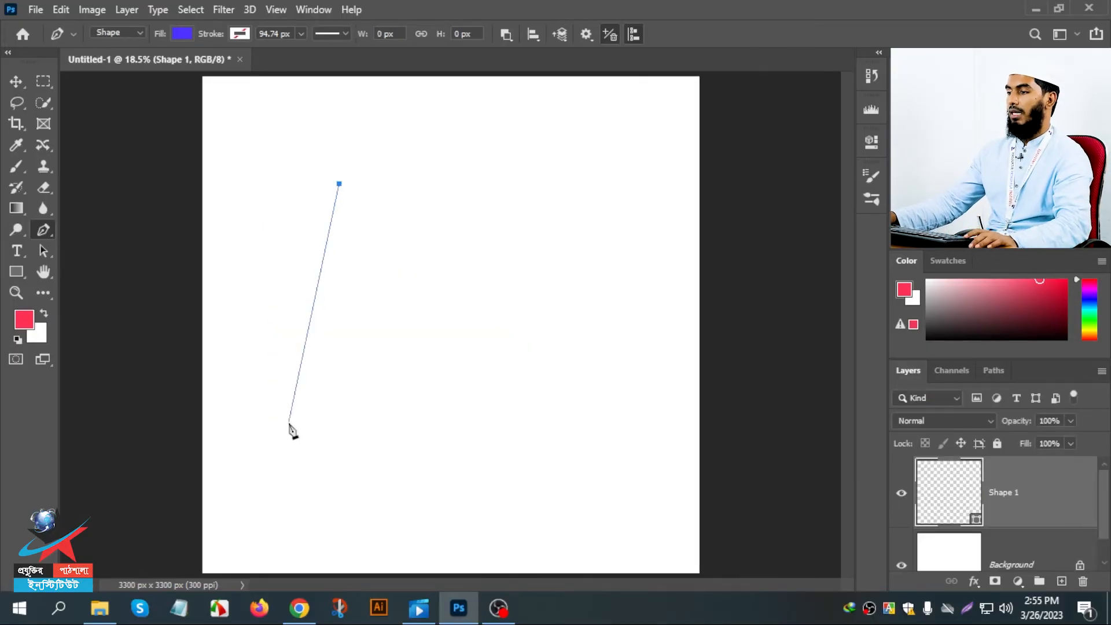
{"action": "left_click", "coordinate": [294, 466]}
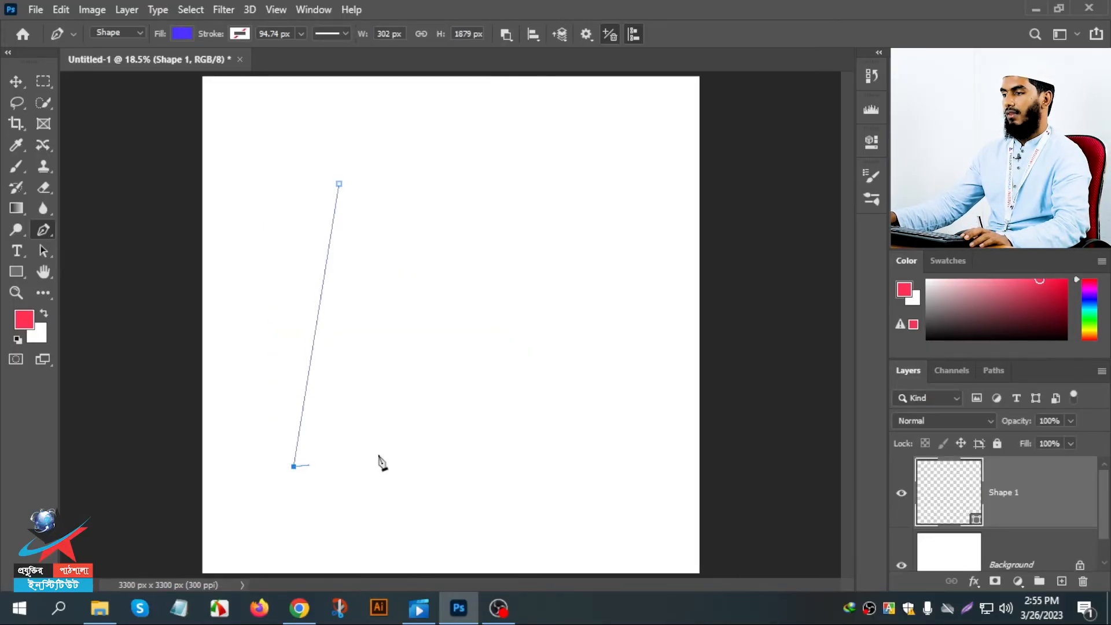
{"action": "left_click", "coordinate": [551, 424]}
{"action": "left_click", "coordinate": [531, 213]}
{"action": "left_click", "coordinate": [340, 184]}
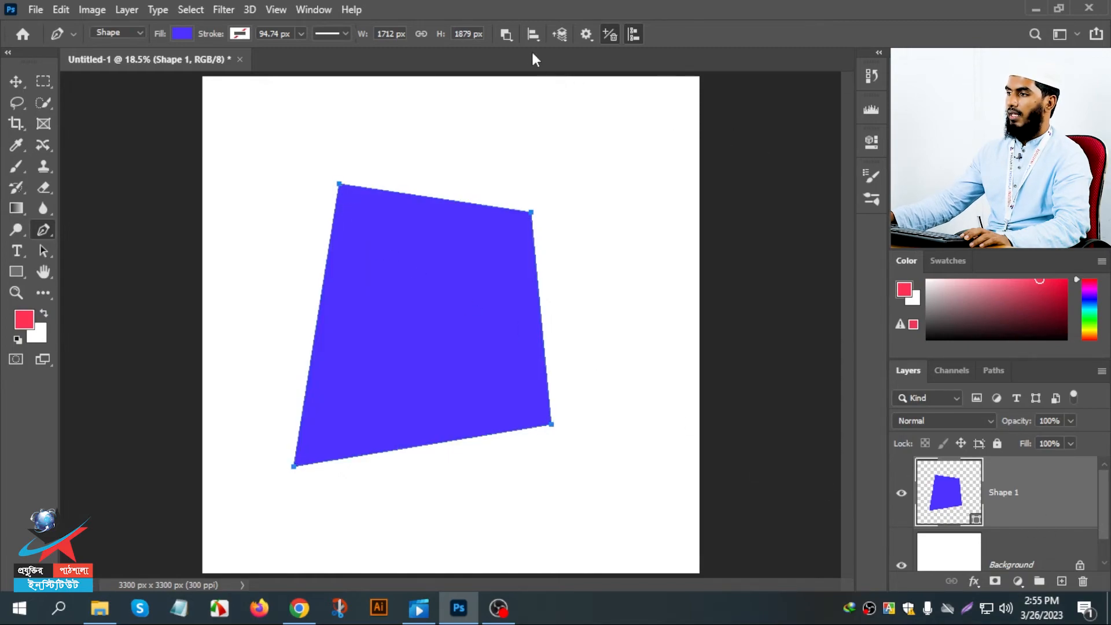
- Set the path operation to Combine Shapes and then Subtract Front Shape, and undo the subtraction on the existing shape
{"action": "left_click", "coordinate": [504, 34]}
{"action": "left_click", "coordinate": [520, 74]}
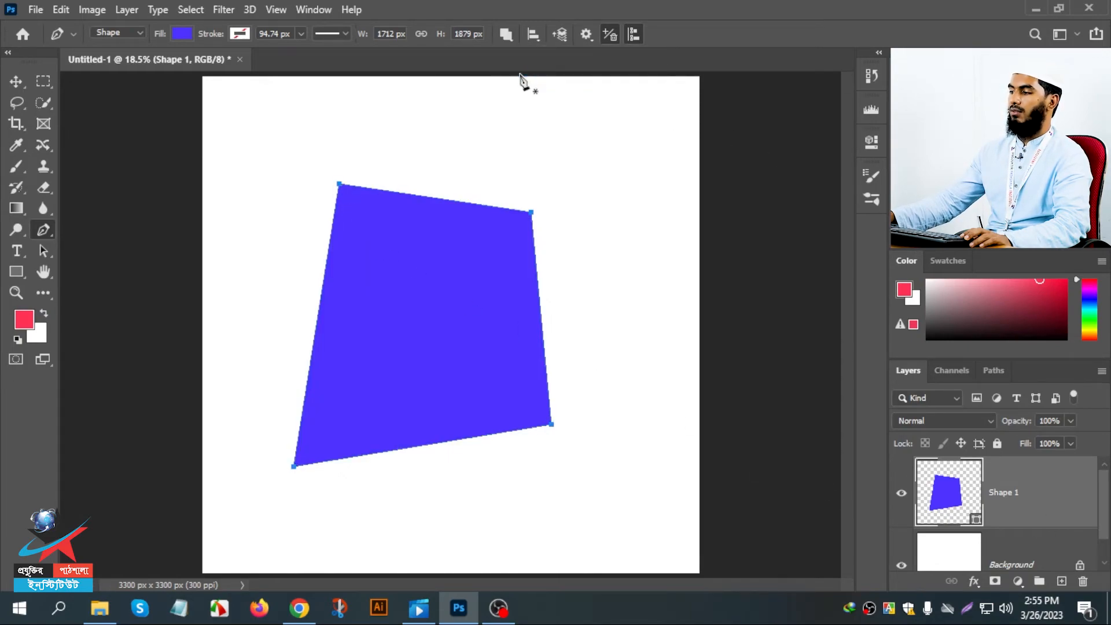
{"action": "left_click", "coordinate": [506, 34]}
{"action": "left_click", "coordinate": [513, 84]}
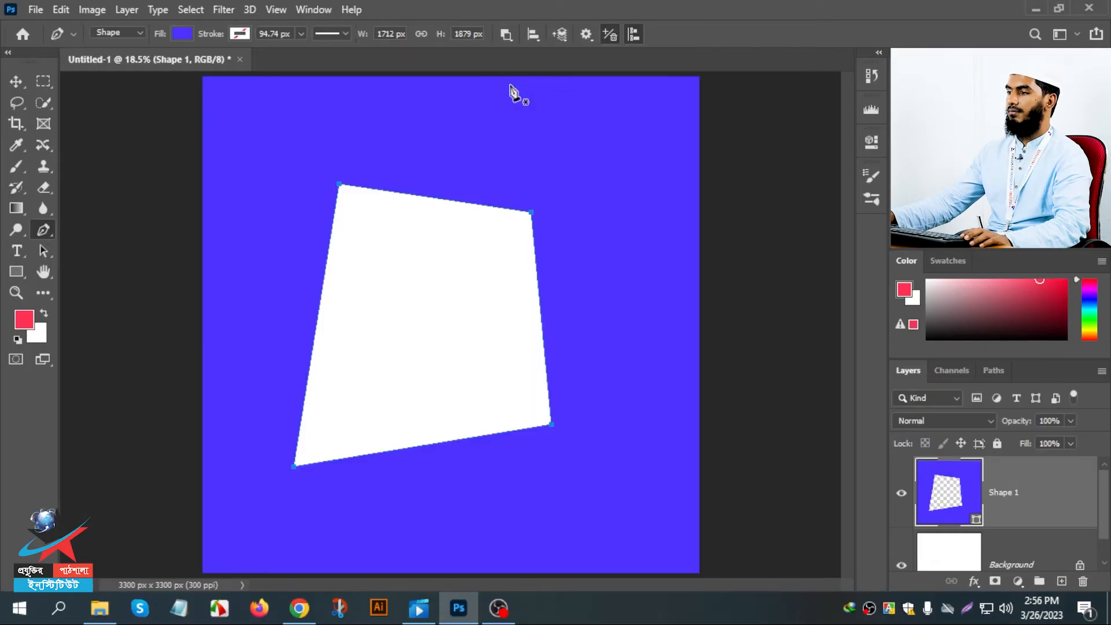
{"action": "left_click", "coordinate": [902, 567]}
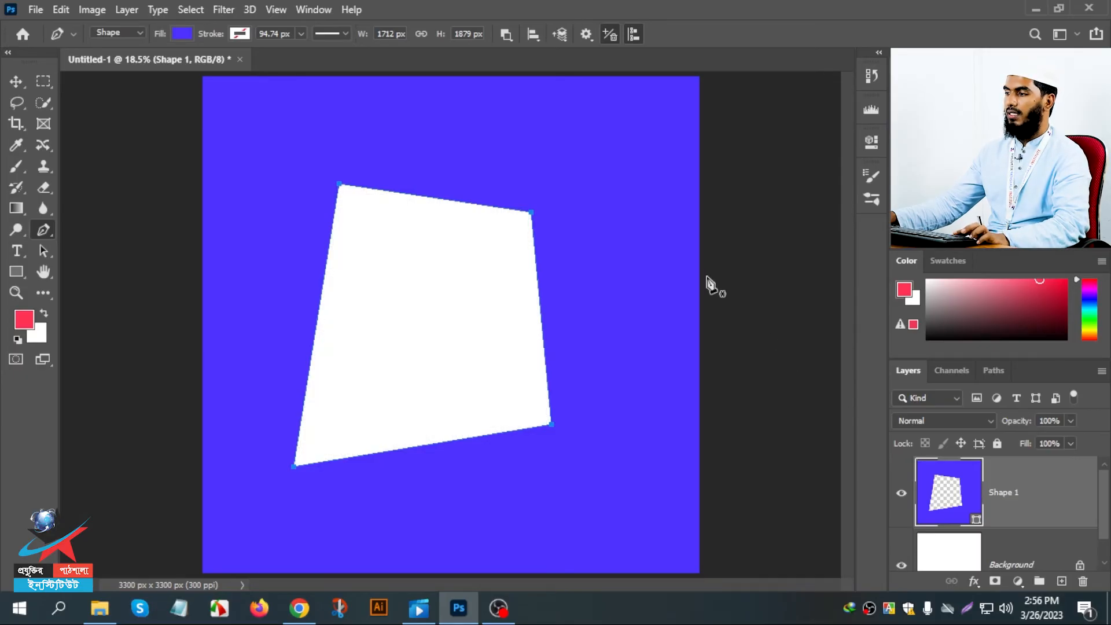
{"action": "key", "text": "ctrl+z"}
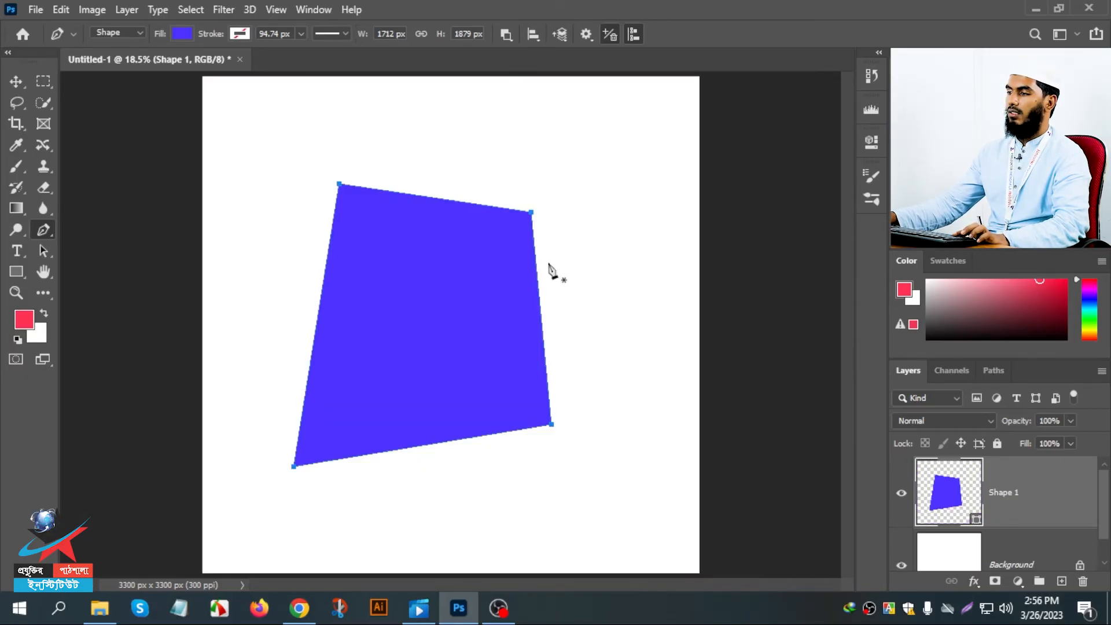
- With Subtract Front Shape active, draw a closed triangular path across the shape's lower-right corner
{"action": "left_click", "coordinate": [584, 305]}
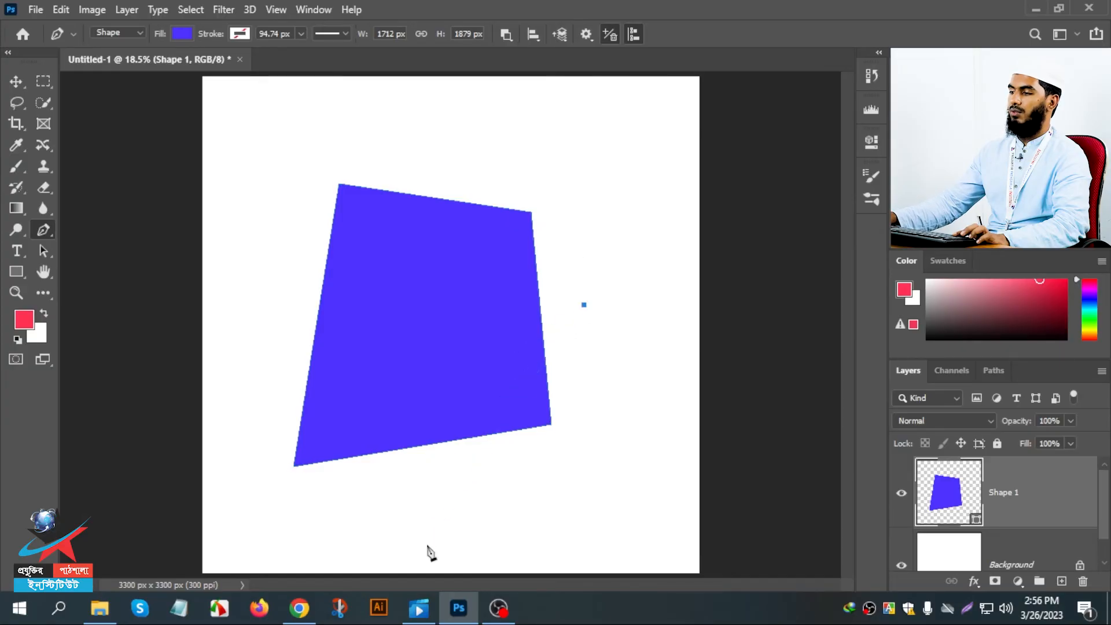
{"action": "left_click", "coordinate": [427, 545]}
{"action": "left_click_drag", "start_coordinate": [605, 442], "coordinate": [602, 408]}
{"action": "left_click", "coordinate": [583, 305]}
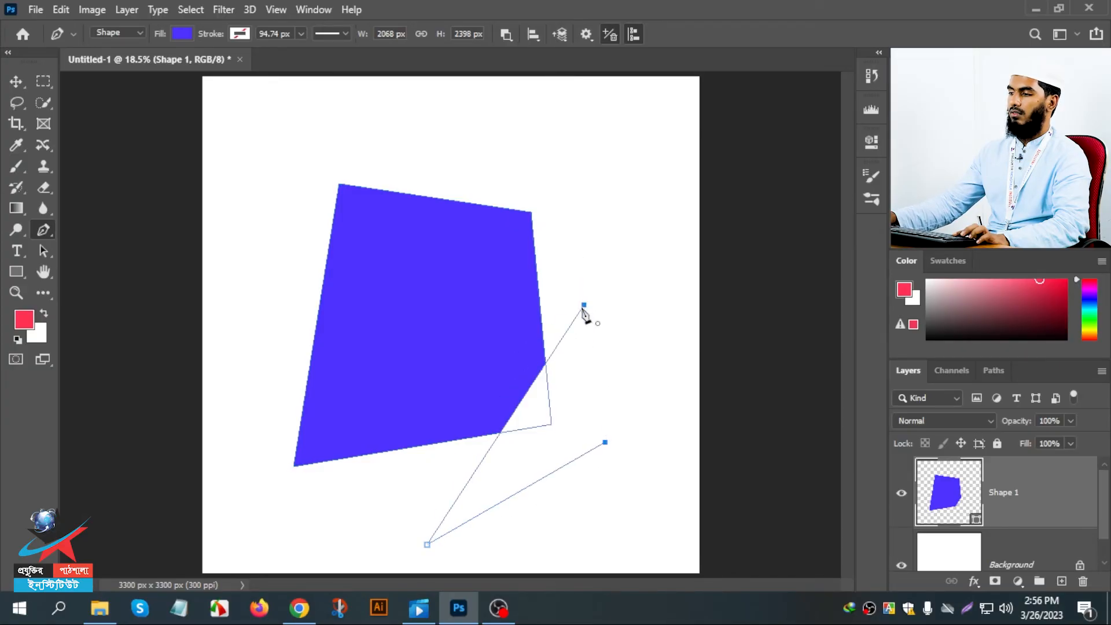
- Subtract the shape's right part by drawing a larger closed four-sided path around it, with a slanted edge crossing the shape
{"action": "left_click", "coordinate": [476, 175]}
{"action": "left_click", "coordinate": [352, 551]}
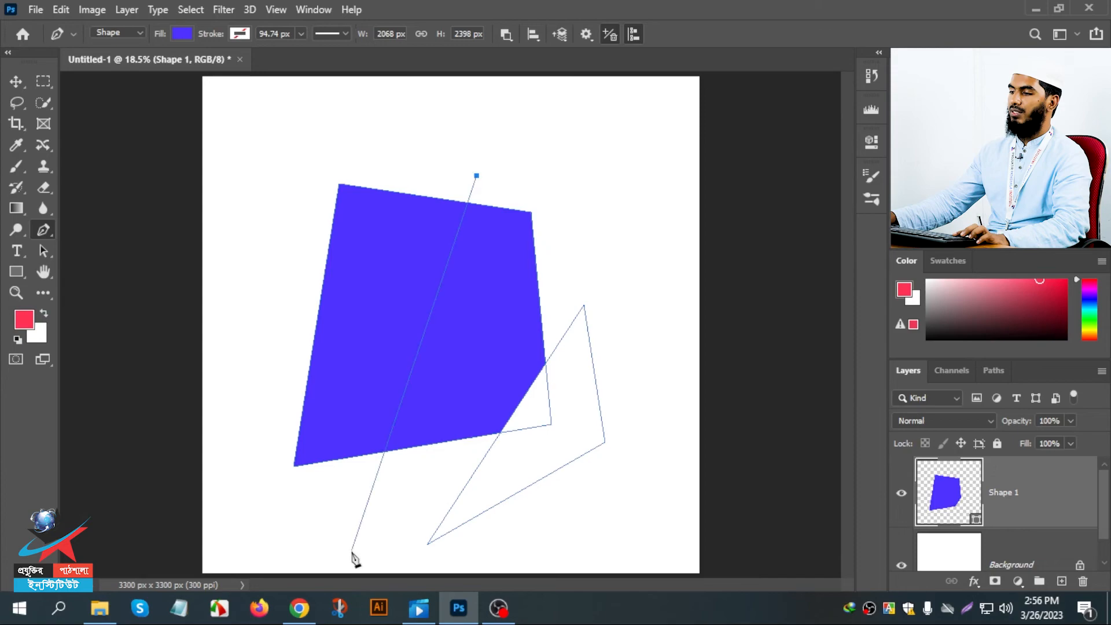
{"action": "left_click_drag", "start_coordinate": [672, 519], "coordinate": [664, 450]}
{"action": "left_click", "coordinate": [641, 236]}
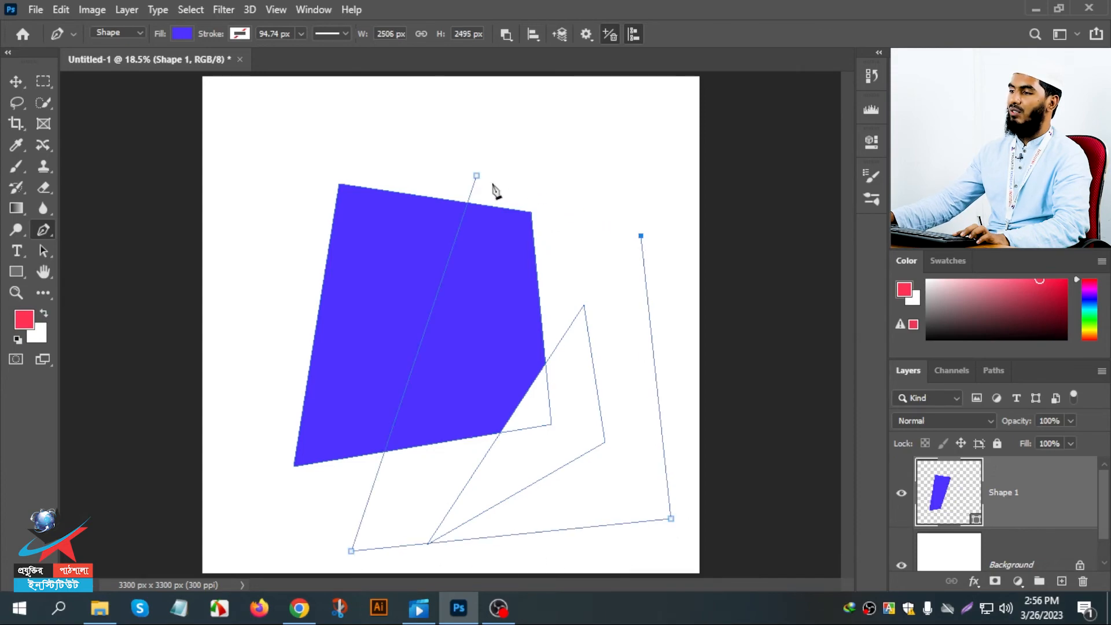
{"action": "left_click", "coordinate": [476, 176]}
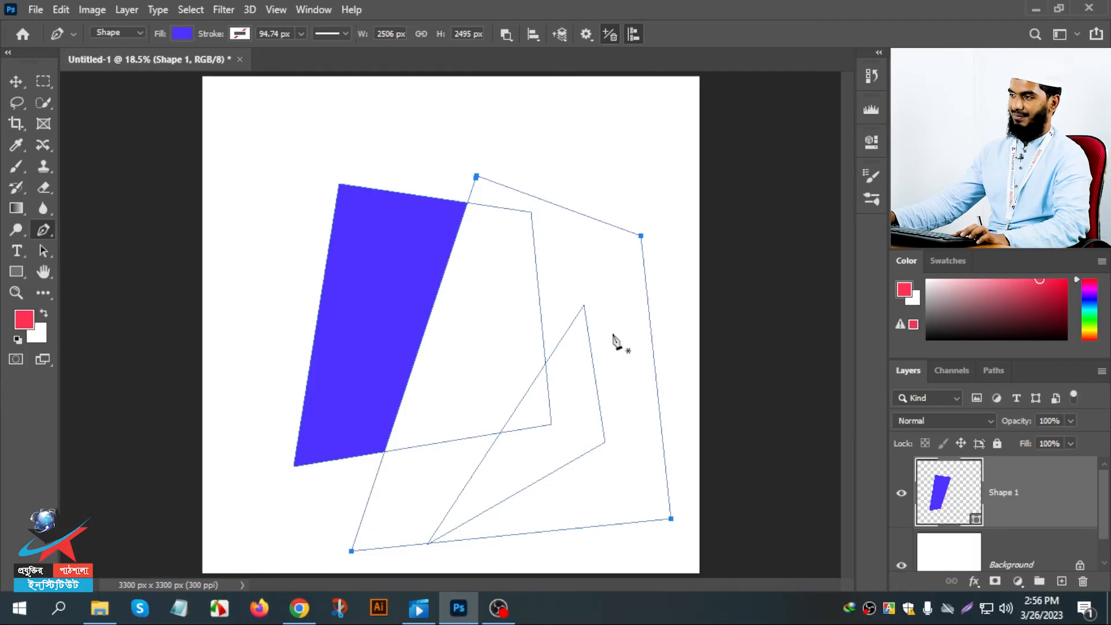
- Delete the Shape 1 layer and draw a closed, straight-edged rectangle about 2198 × 2171 px on the lower part of the canvas
{"action": "key", "text": "Delete"}
{"action": "left_click", "coordinate": [274, 226]}
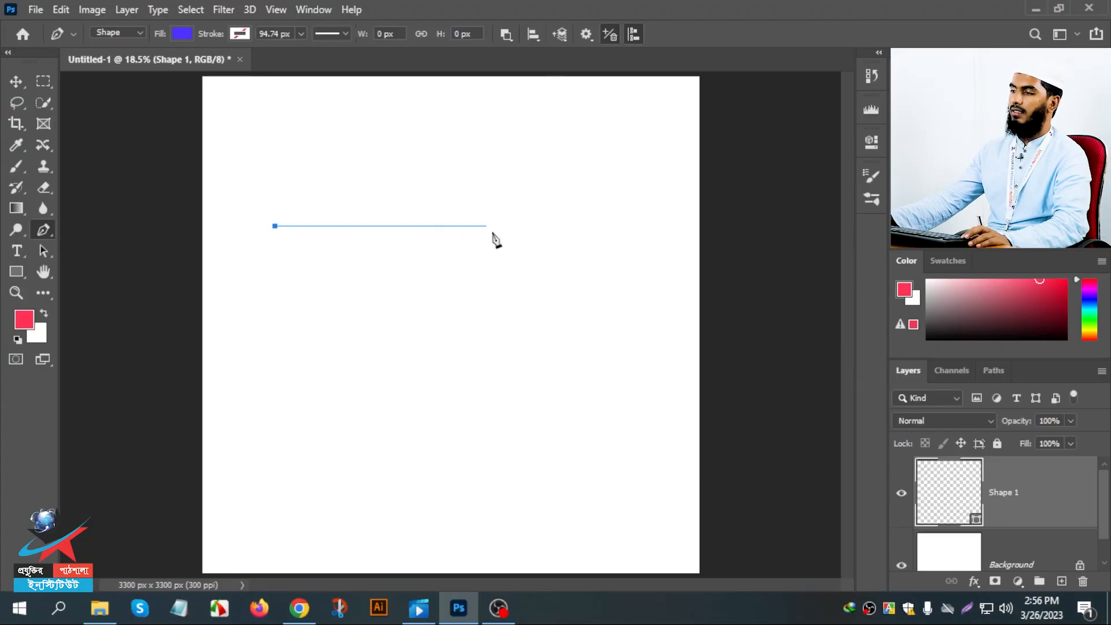
{"action": "left_click", "coordinate": [606, 227]}
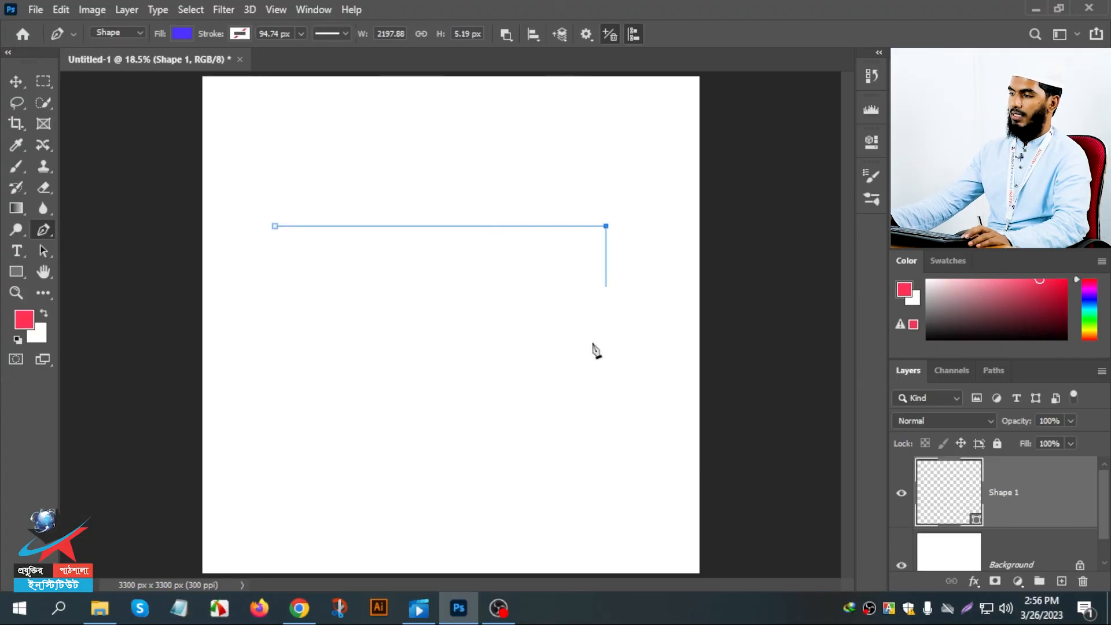
{"action": "left_click", "coordinate": [606, 552]}
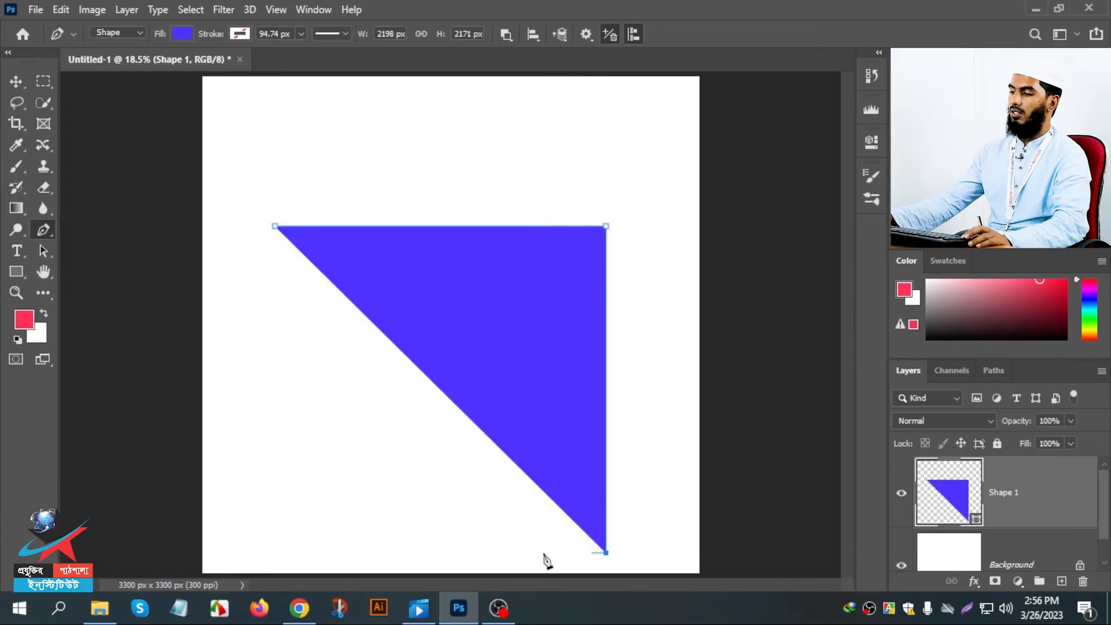
{"action": "left_click", "coordinate": [275, 553]}
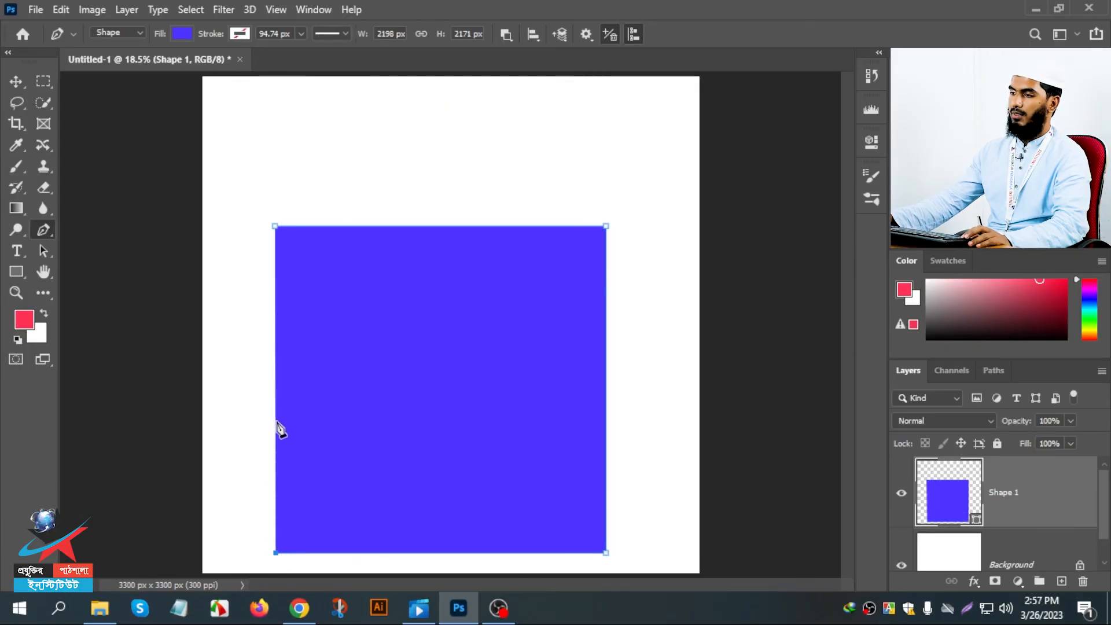
{"action": "left_click", "coordinate": [277, 227]}
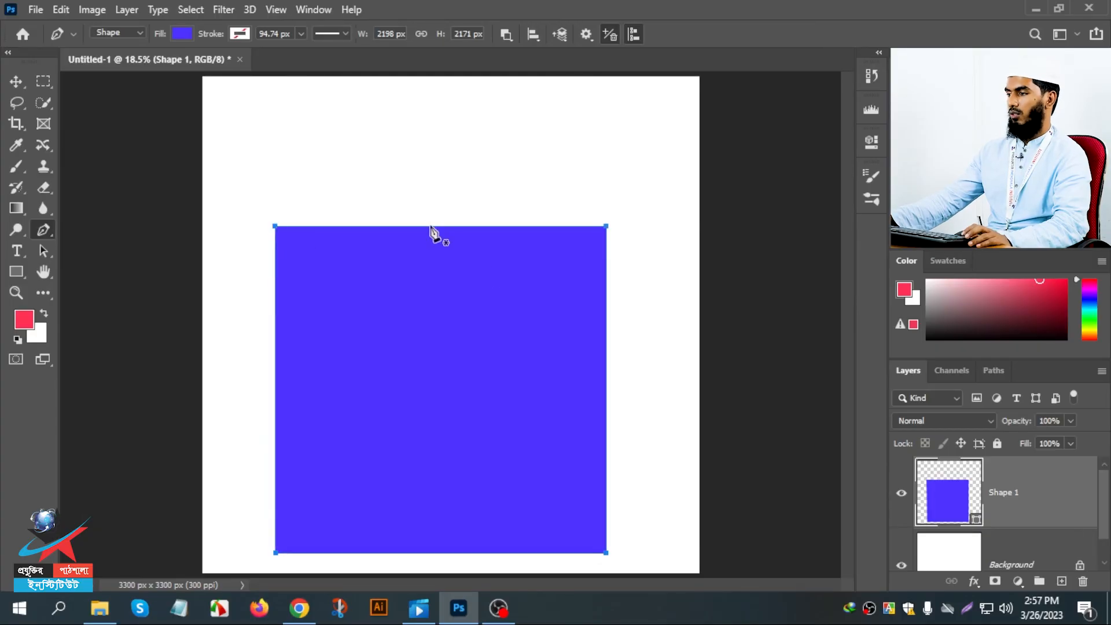